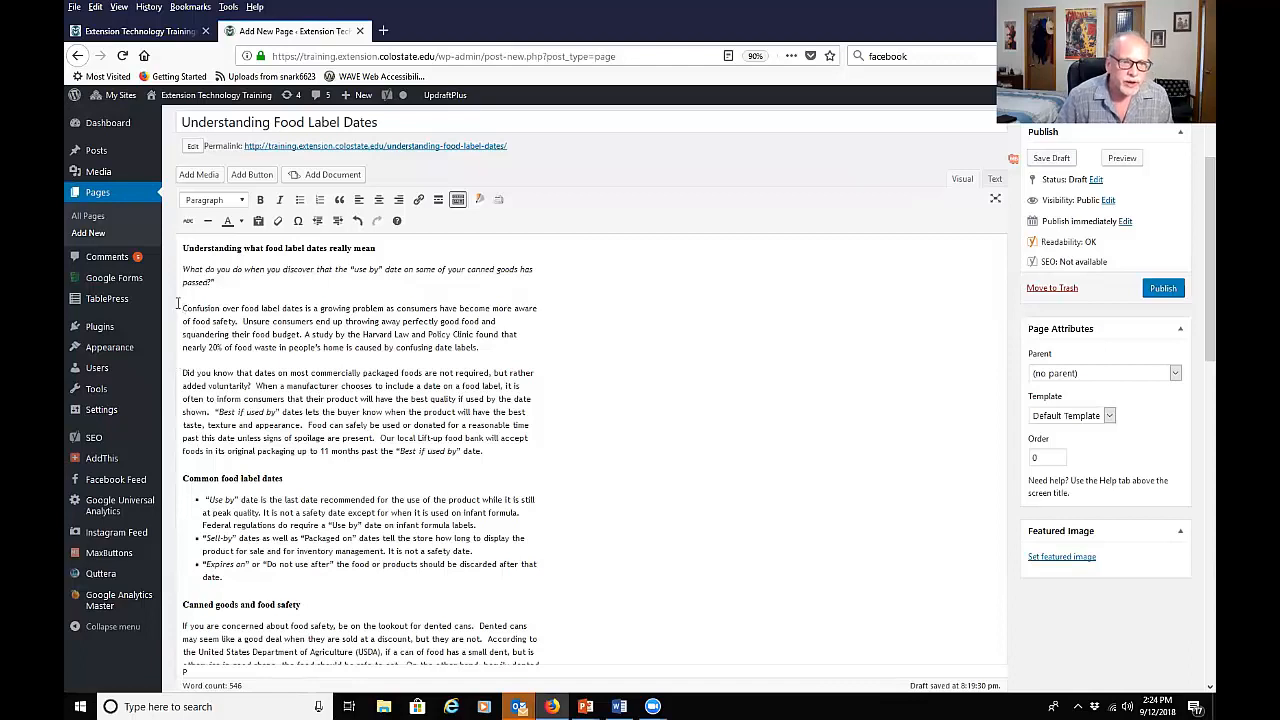
Step: Choose the AUG152002 food label photo from the media library for the "Confusion over food label dates" paragraph
click(197, 176)
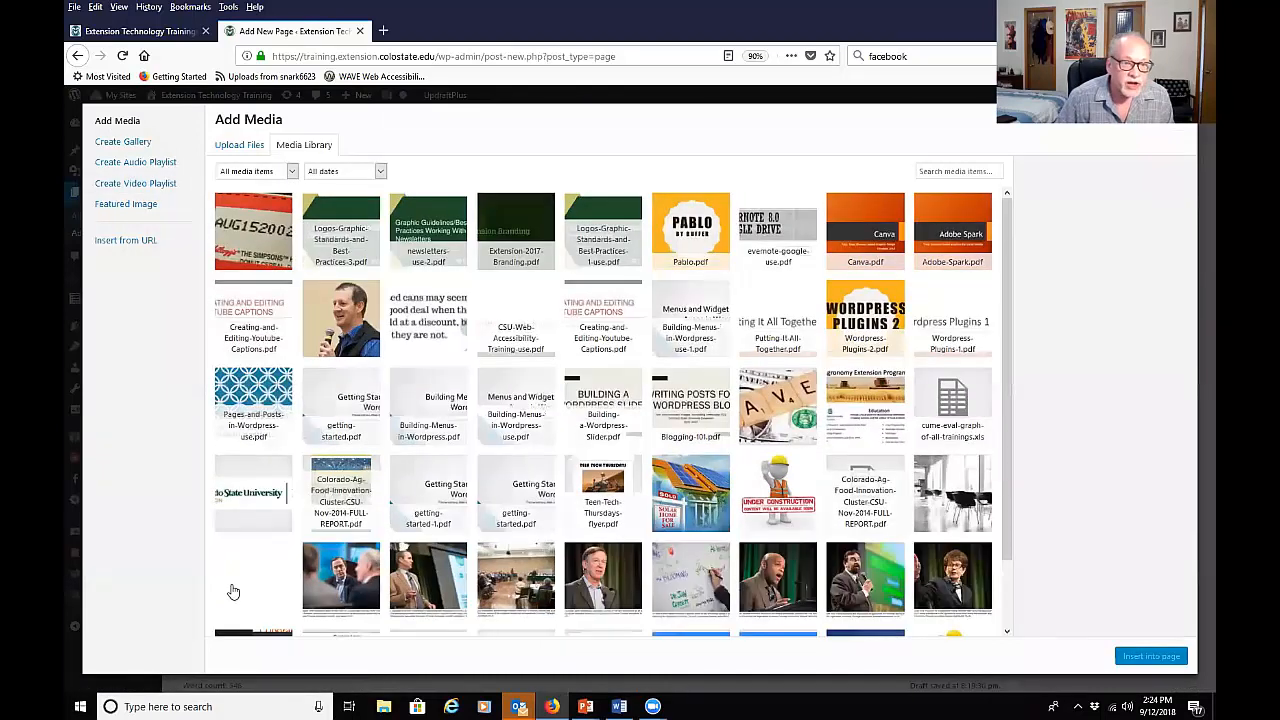
click(248, 146)
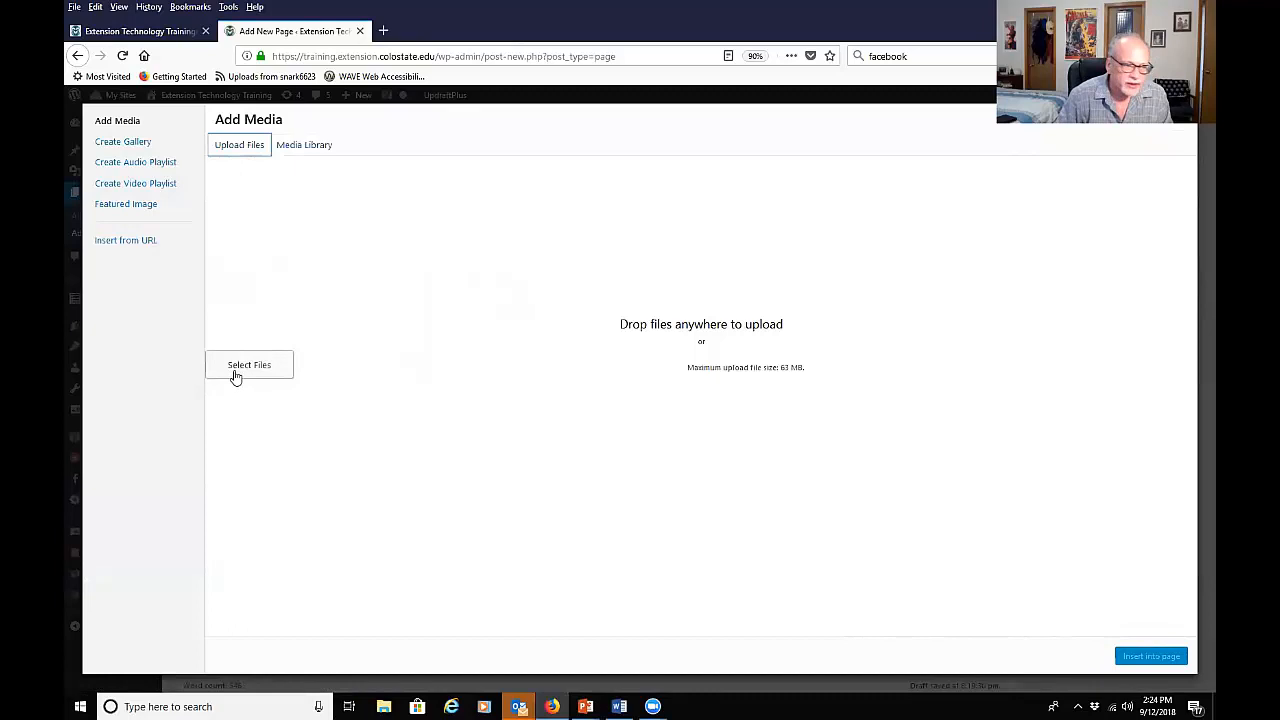
click(299, 152)
click(243, 226)
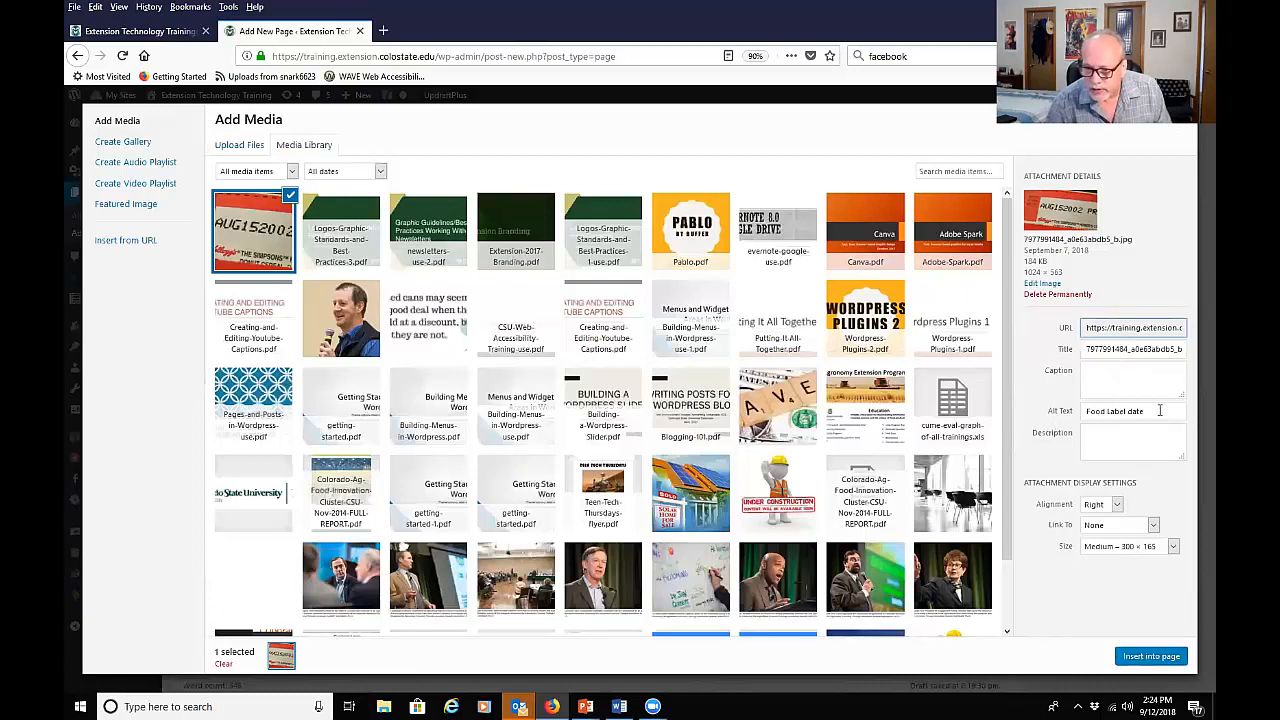
Step: Edit the photo's alt text to read "Food label date example" and set its alignment to Left
click(1157, 407)
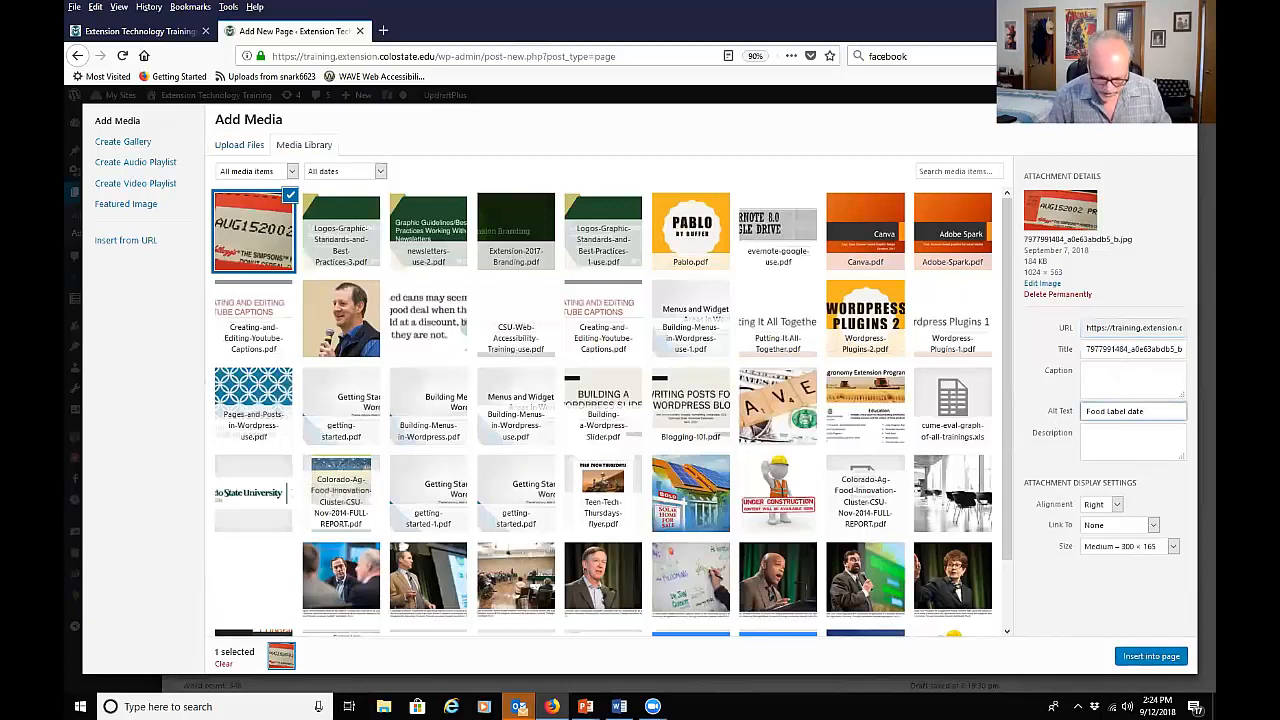
text(exampl)
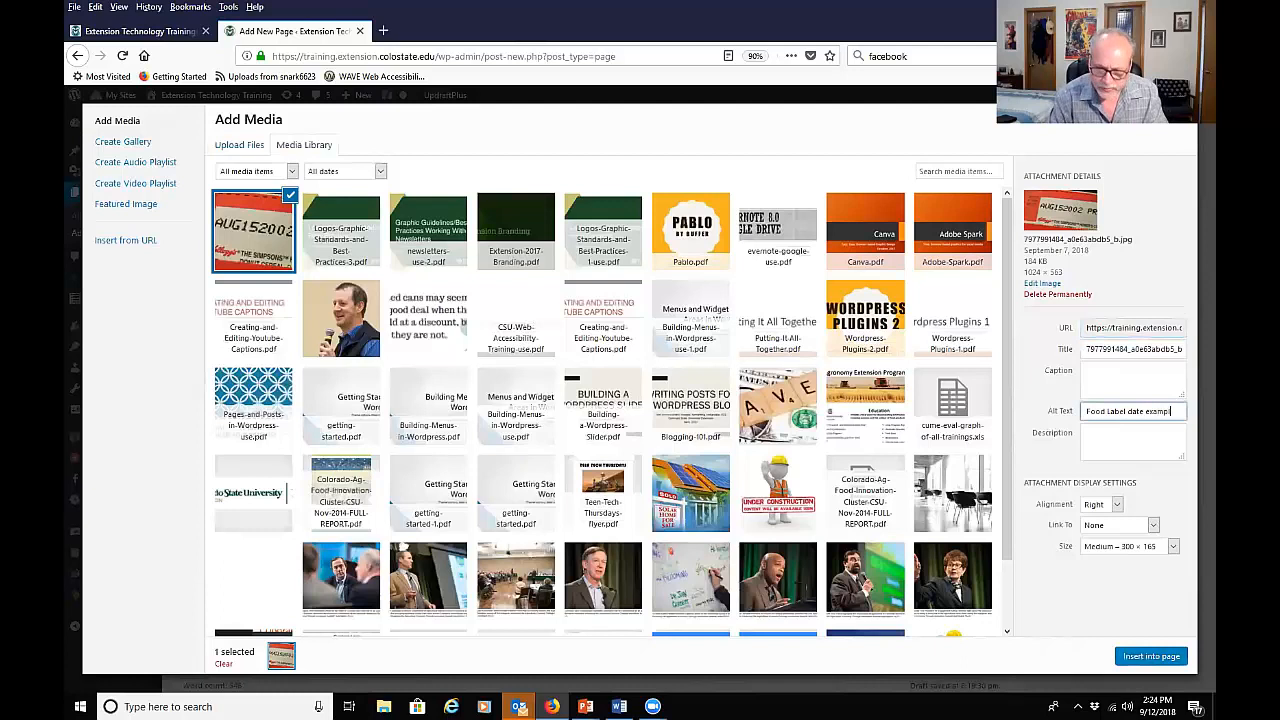
text(e)
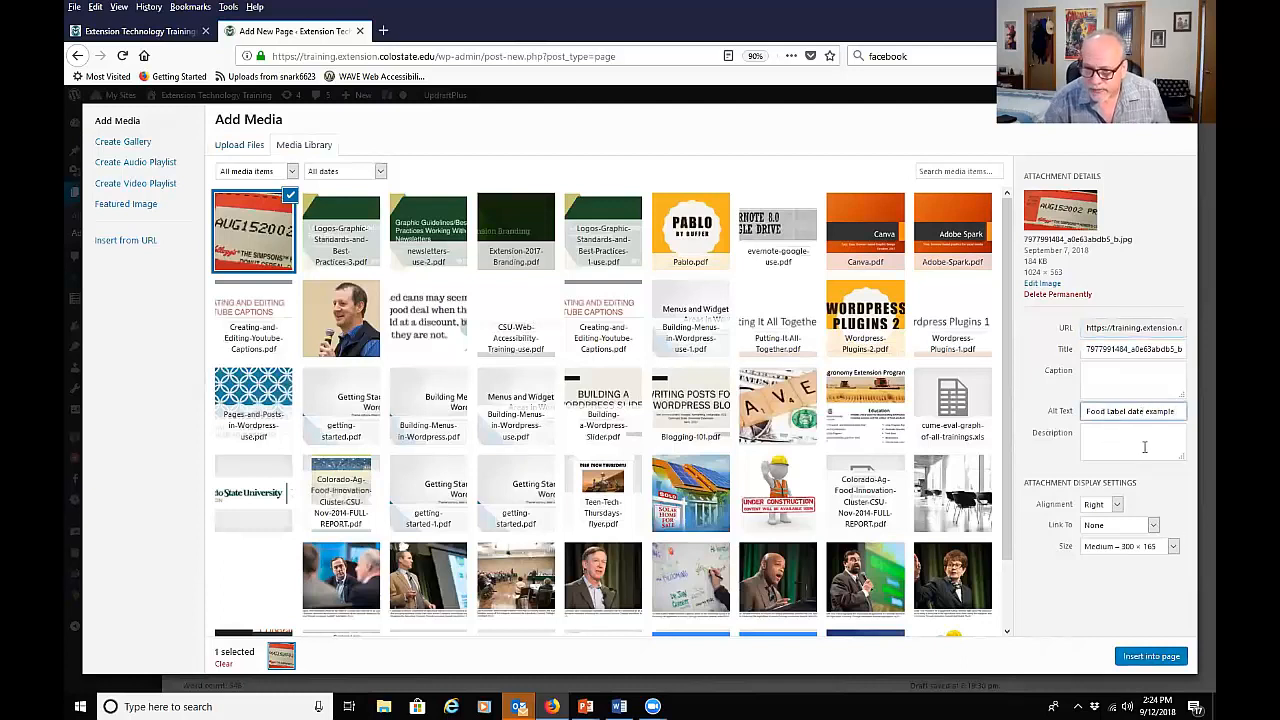
text(l)
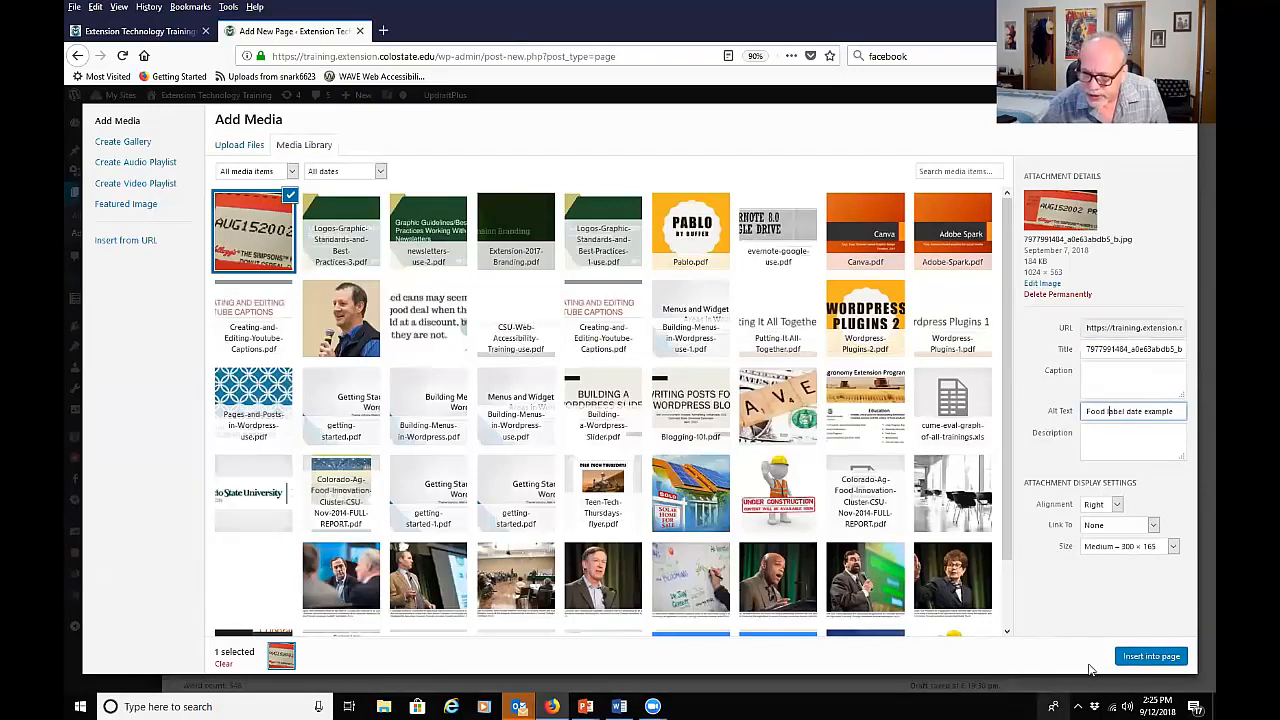
click(1117, 506)
click(1098, 520)
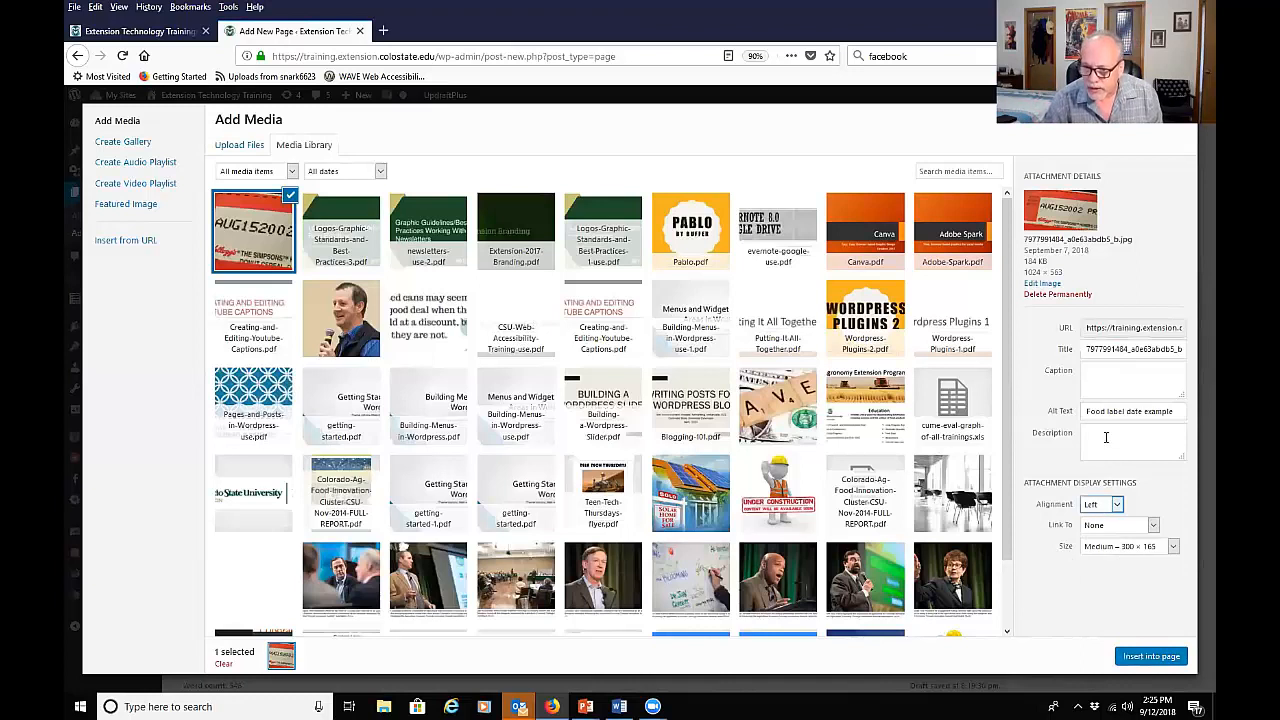
Step: Copy the alt text "Food label date example" into the photo's caption and insert the photo into the page
drag(1176, 412, 980, 401)
key(ctrl+c)
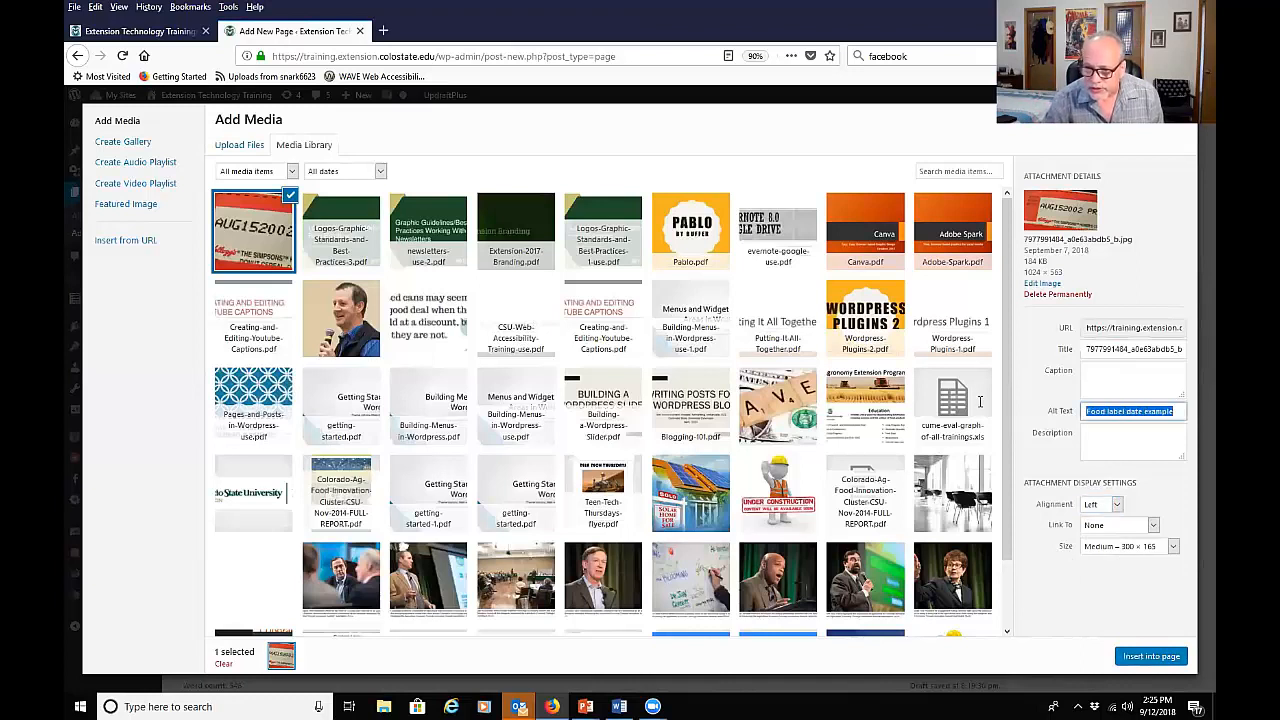
click(1090, 374)
key(ctrl+v)
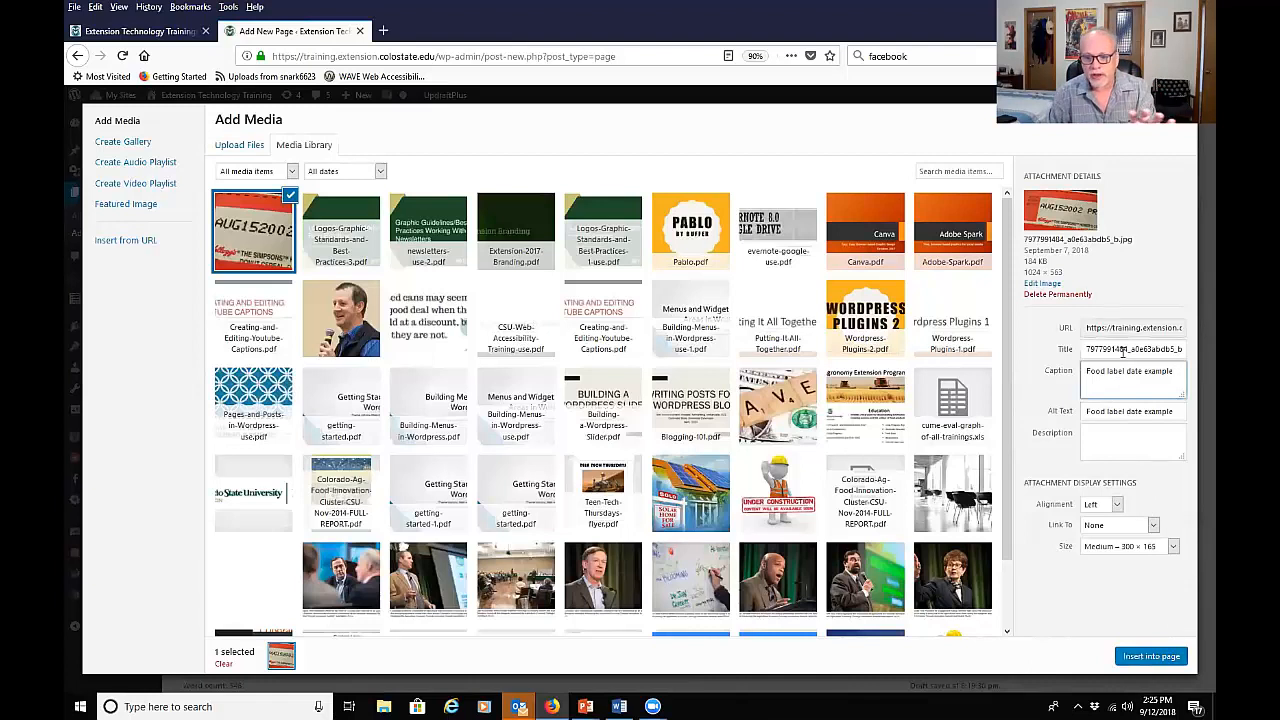
click(1174, 656)
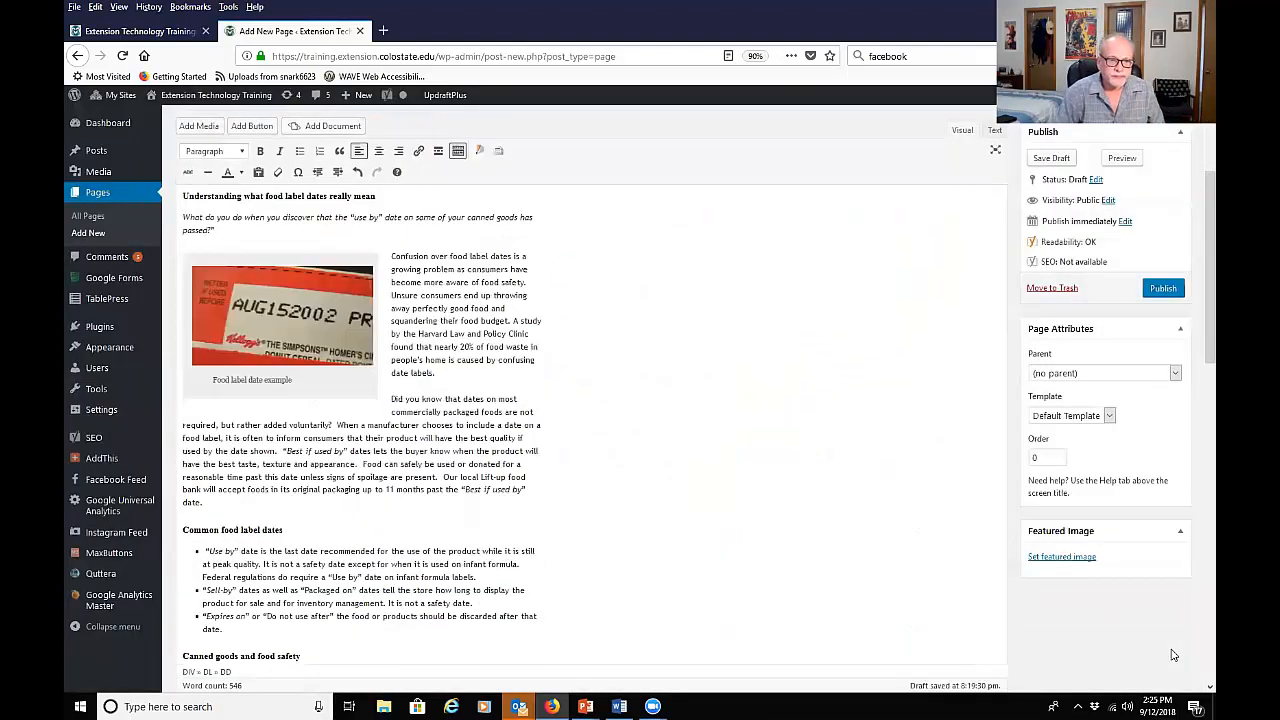
Step: Resize the inserted food label photo to a custom width of 350 px and update it
click(272, 332)
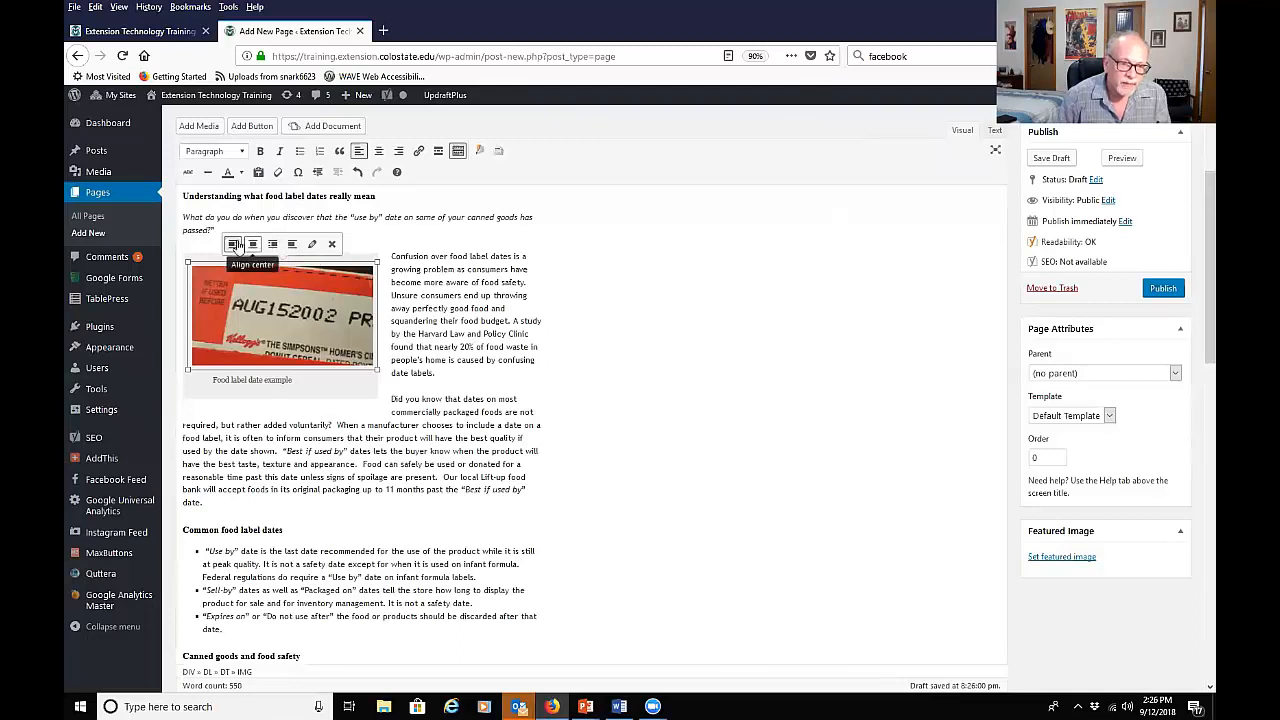
click(313, 246)
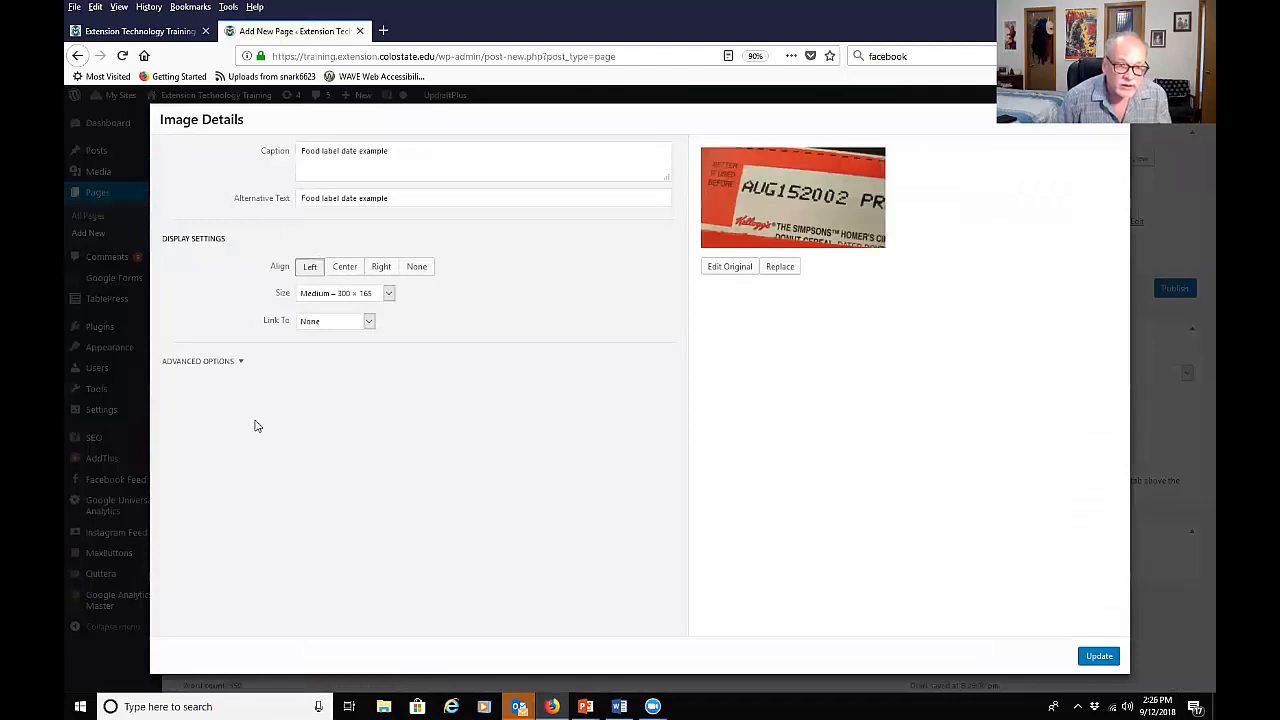
click(389, 297)
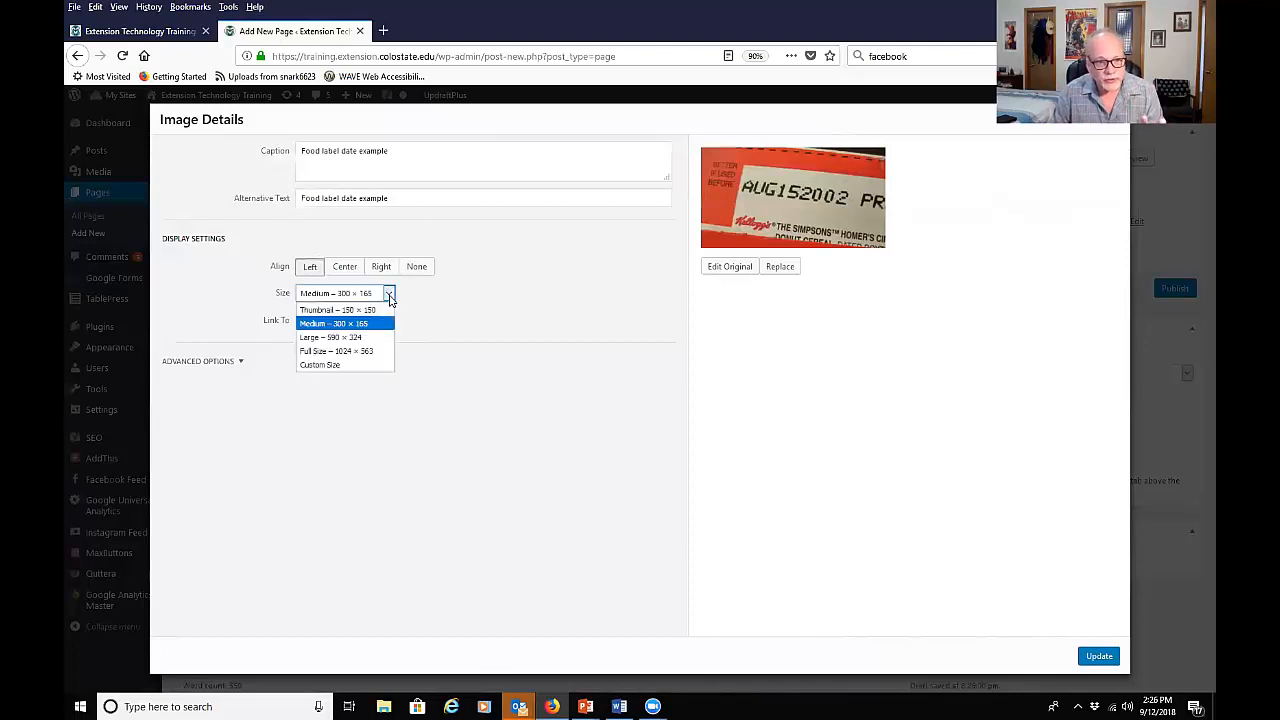
click(358, 367)
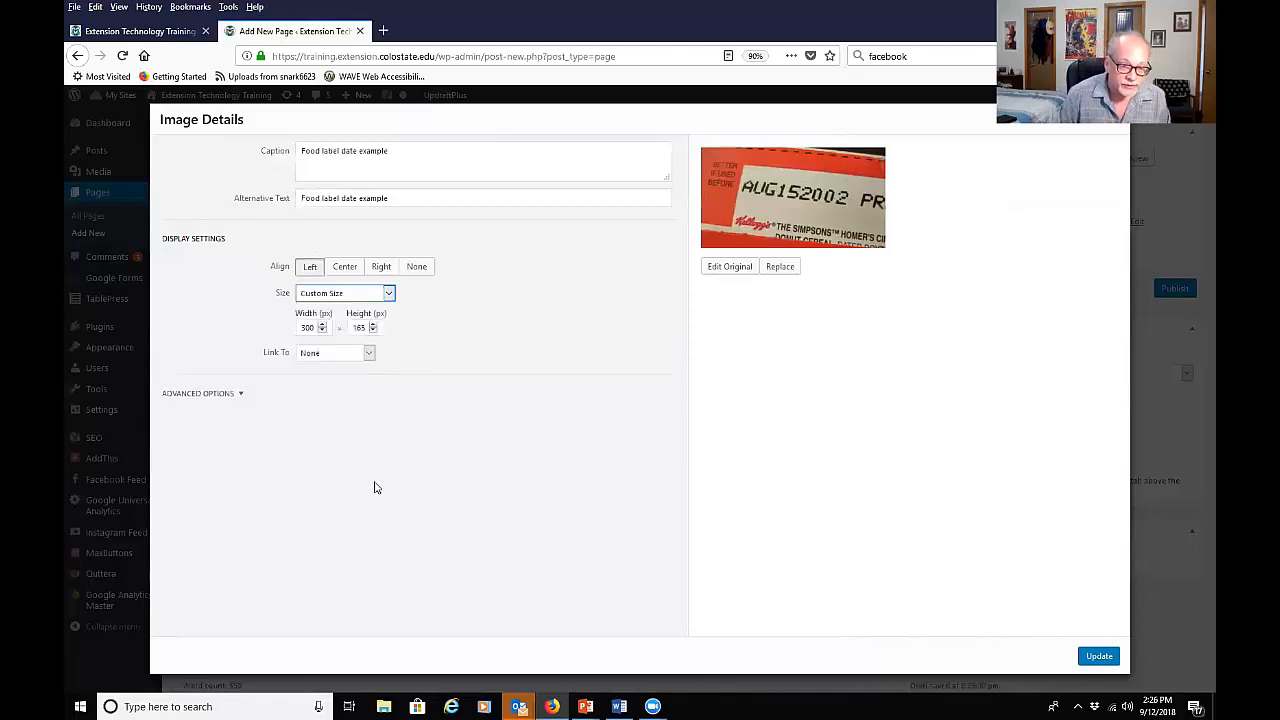
click(315, 327)
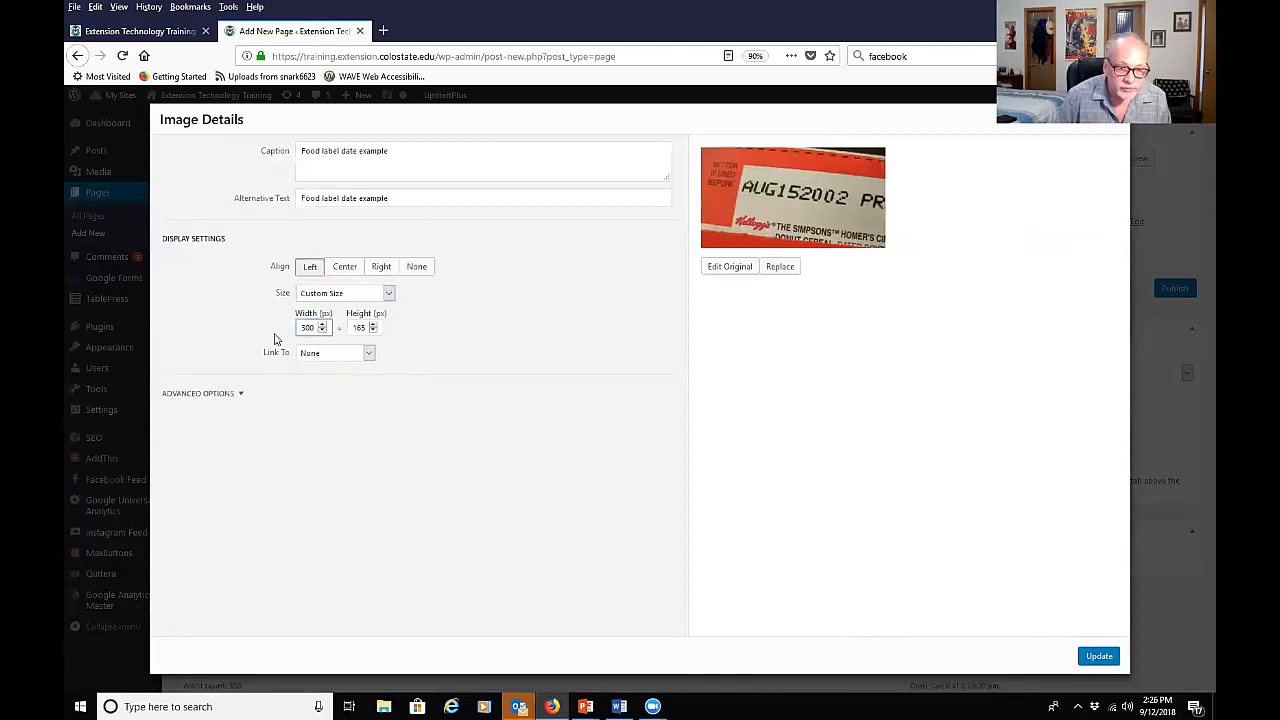
text(3)
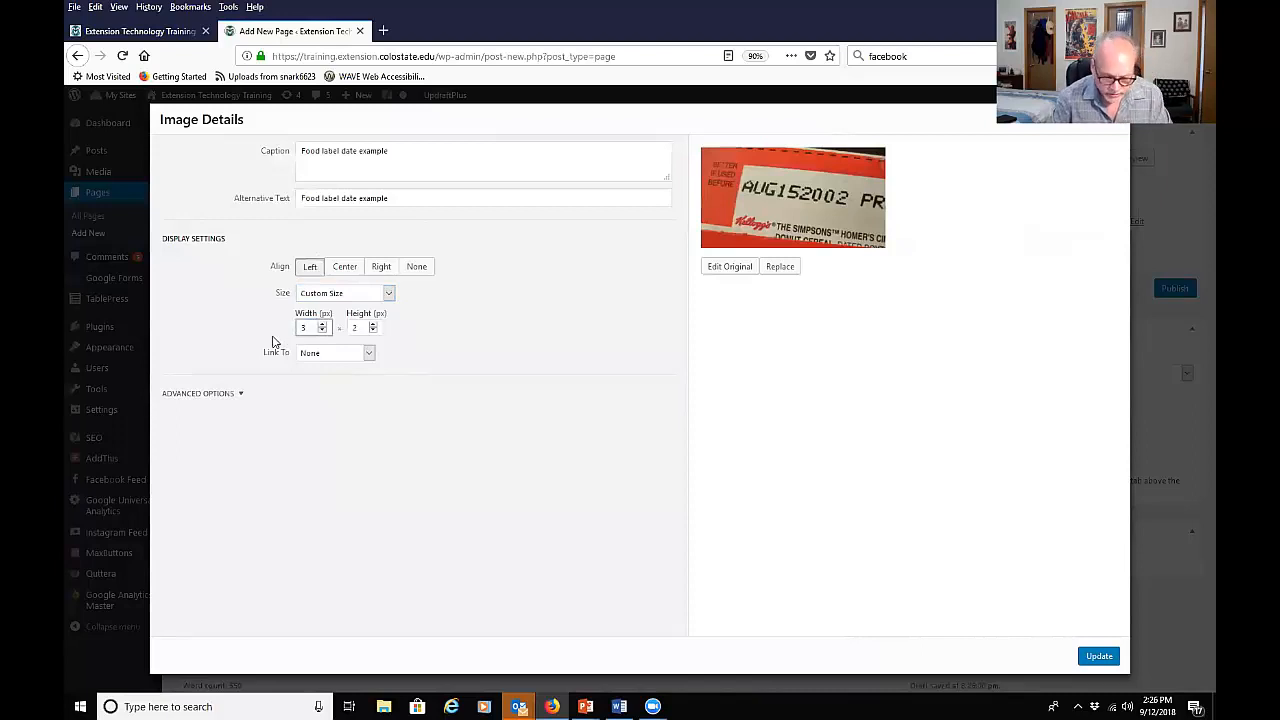
text(50)
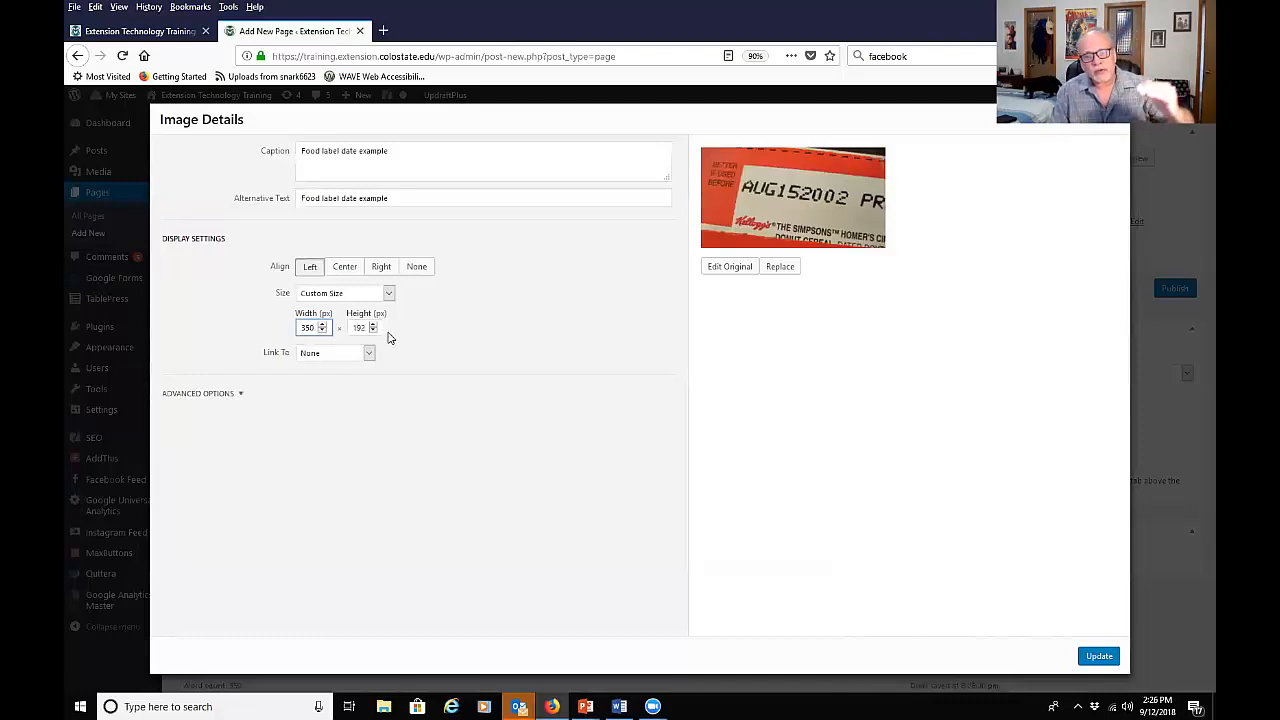
click(1099, 657)
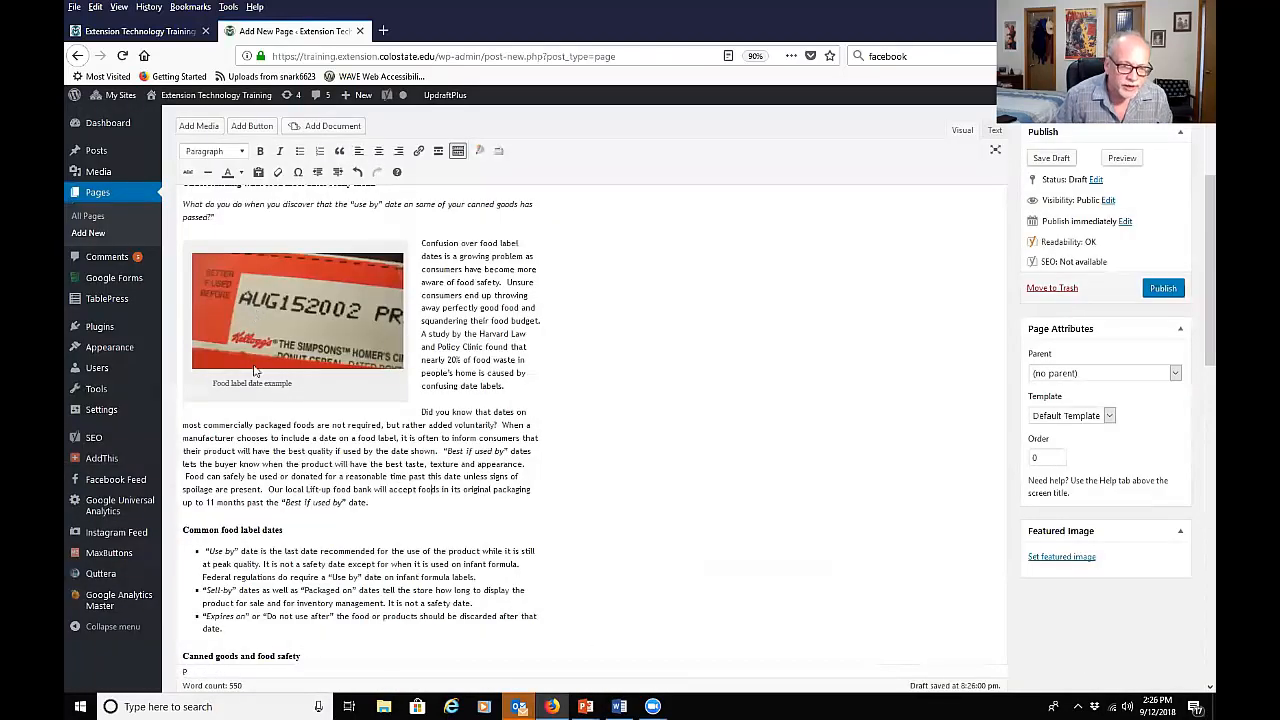
Step: Insert the "Dented cans may seem like a good deal" quote image, right-aligned, at the start of the Canned goods and food safety text
scroll(322, 503, up, 3)
scroll(322, 503, down, 1)
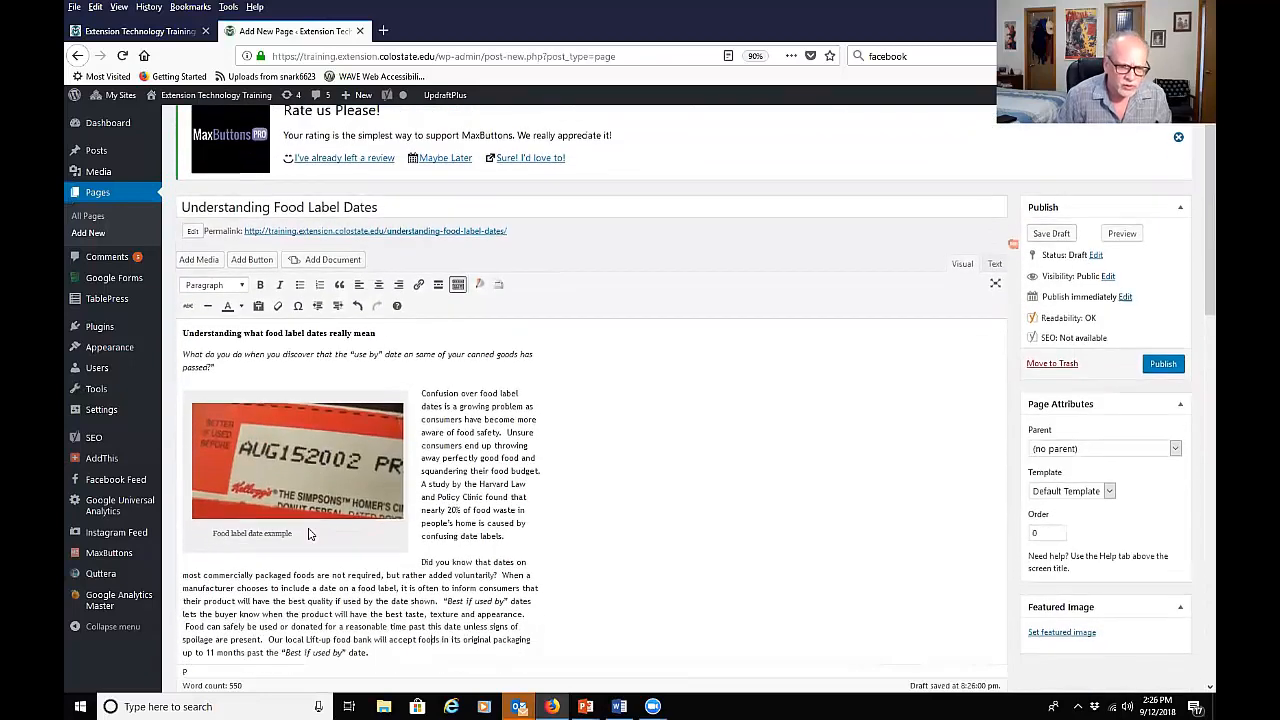
scroll(320, 568, down, 4)
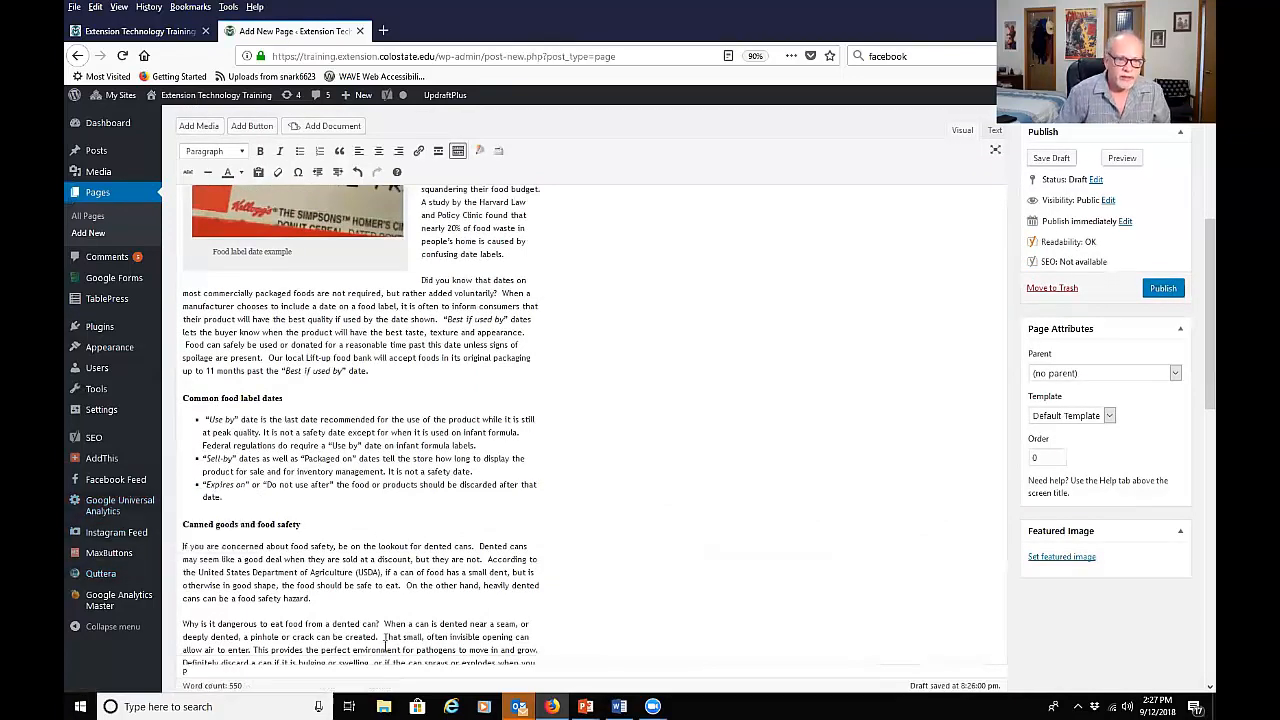
scroll(384, 645, up, 2)
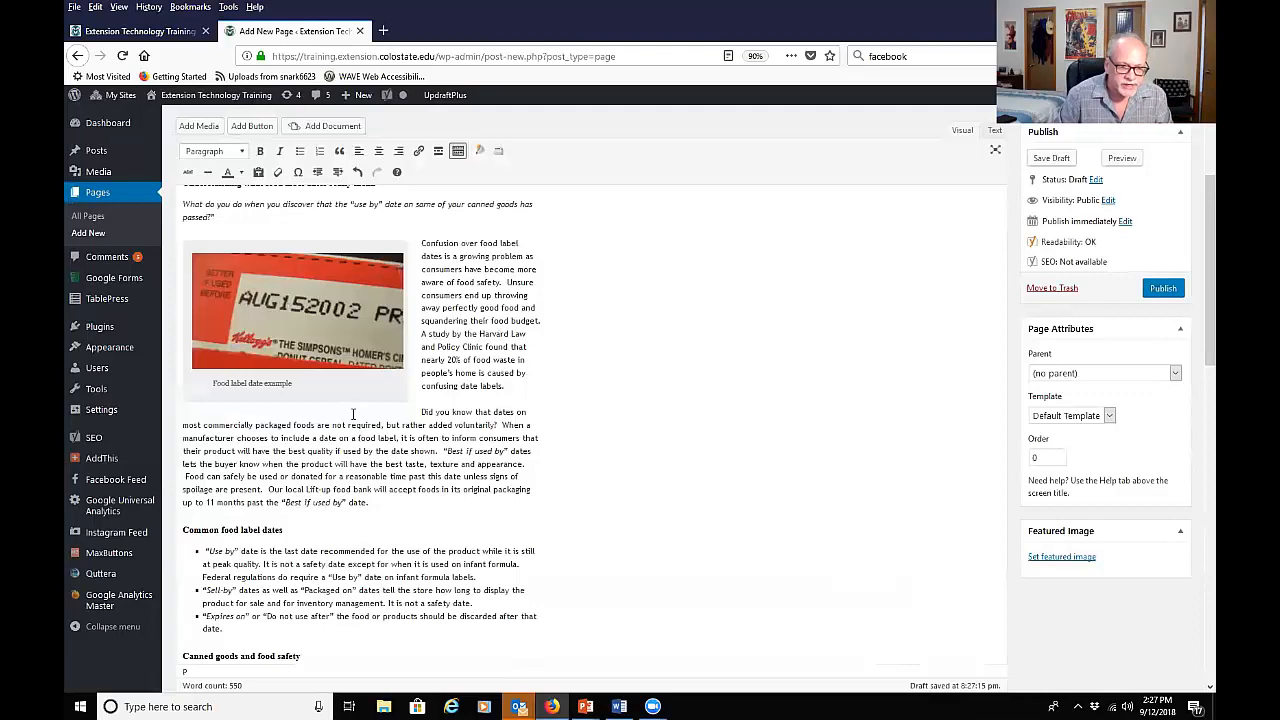
scroll(353, 414, down, 3)
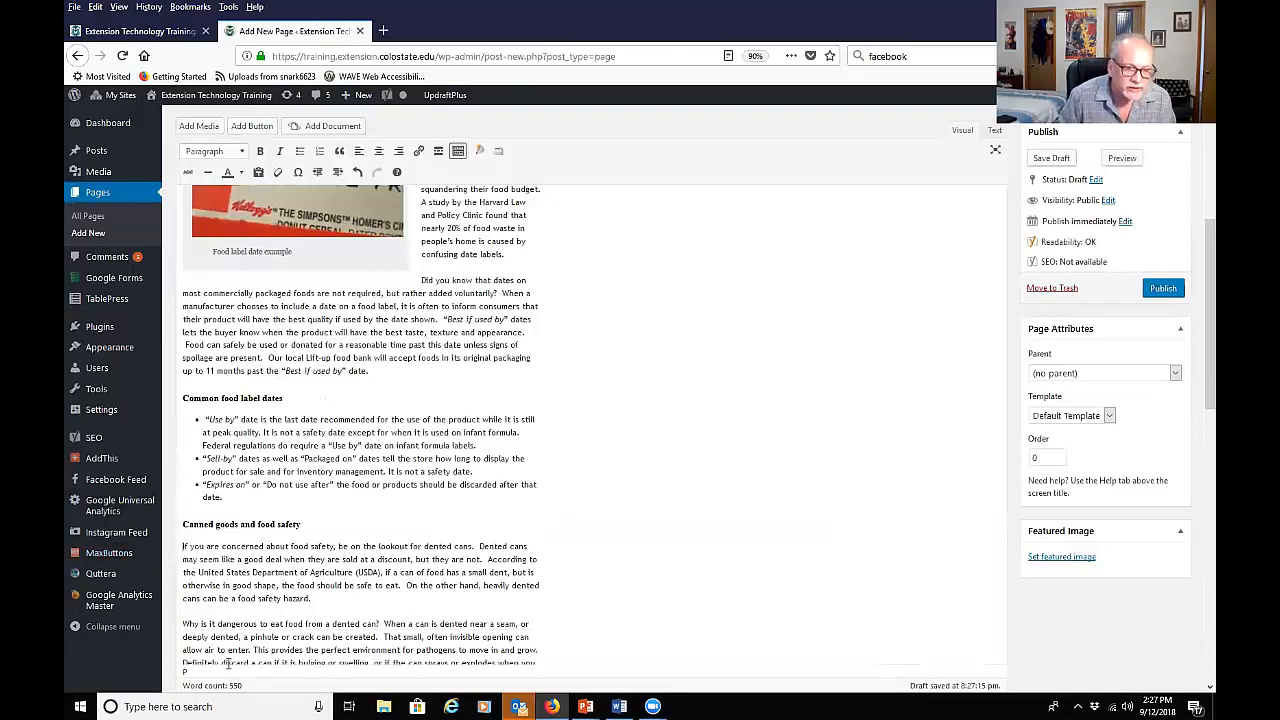
click(190, 126)
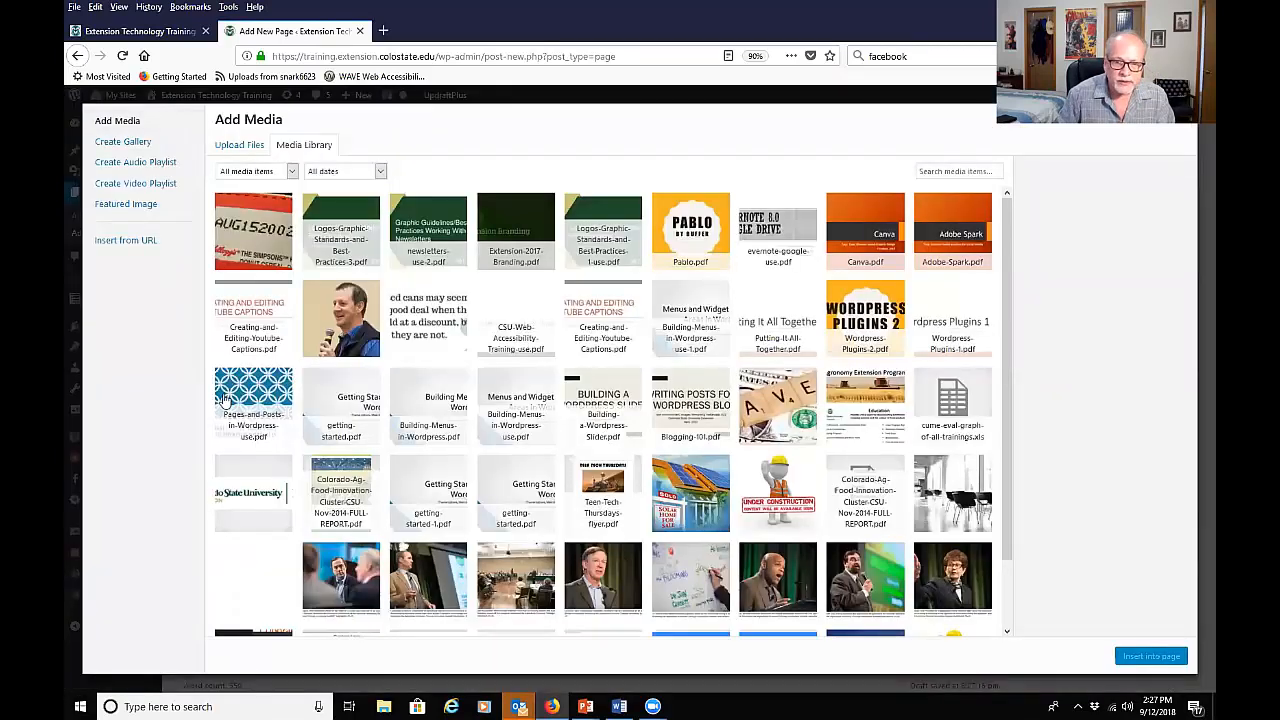
click(421, 331)
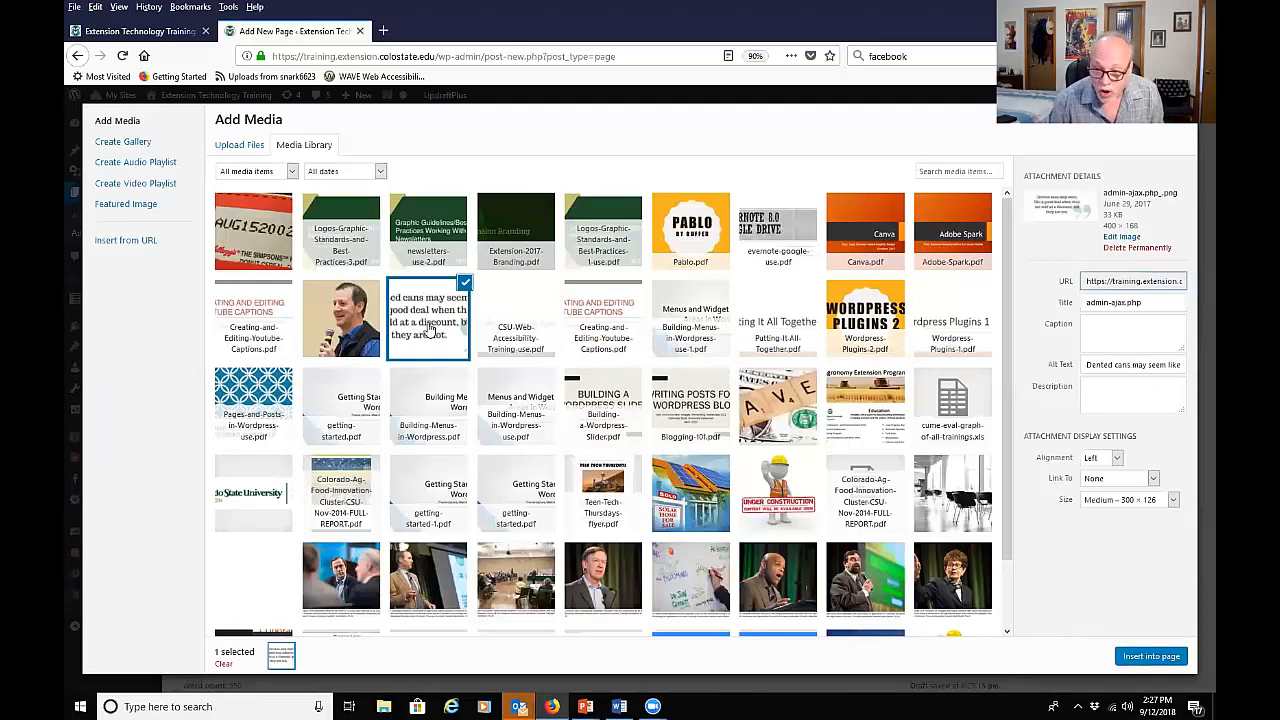
click(1117, 458)
click(1094, 501)
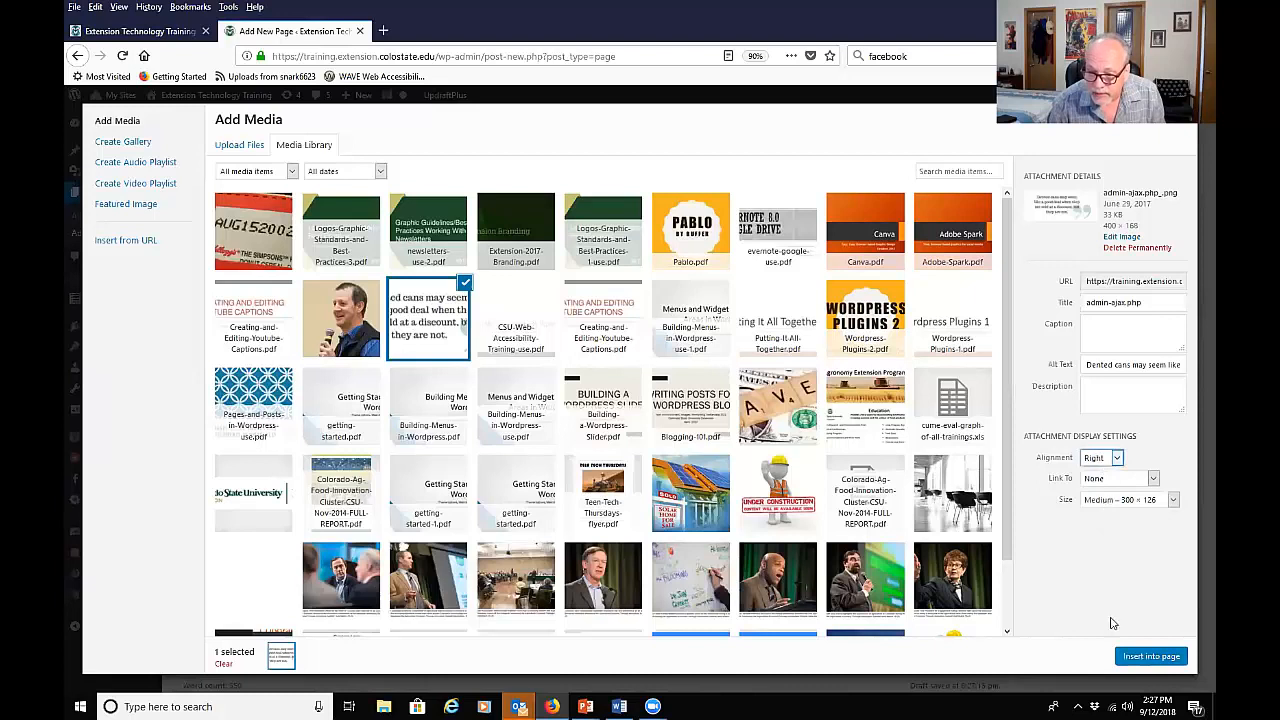
click(1130, 658)
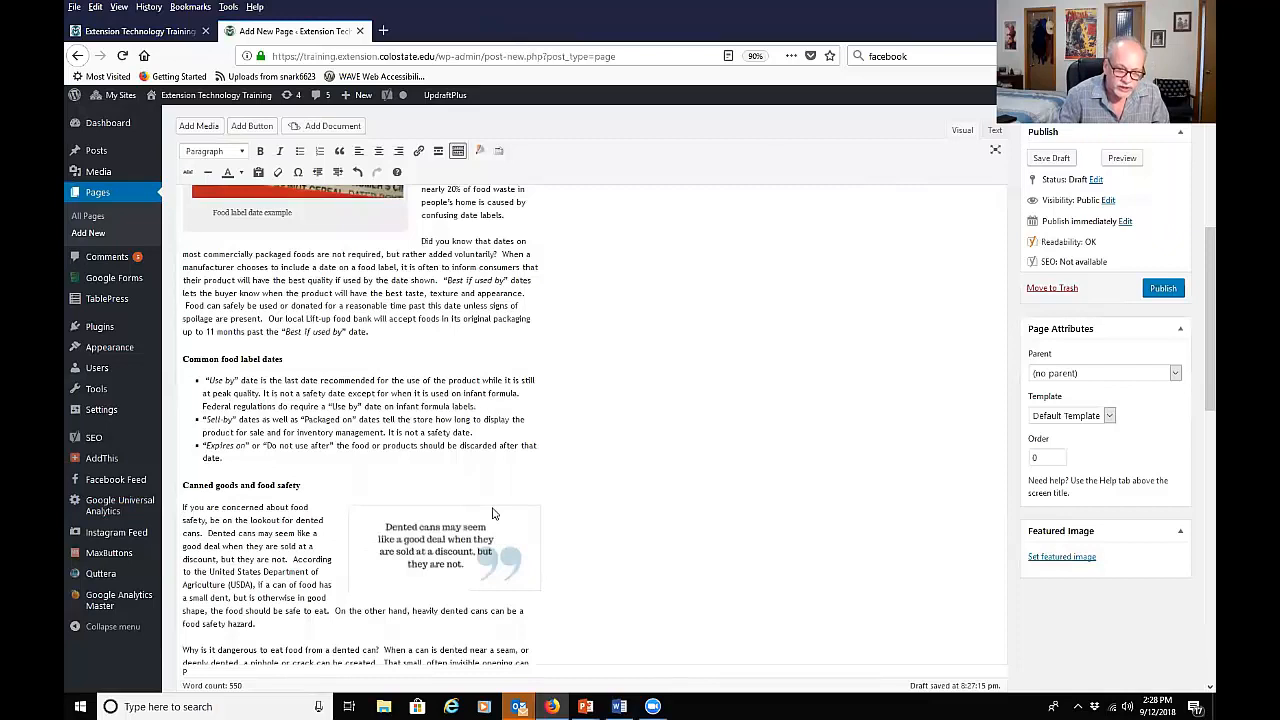
Step: Resize the dented cans quote image to a custom width of 325 px and update it
click(462, 565)
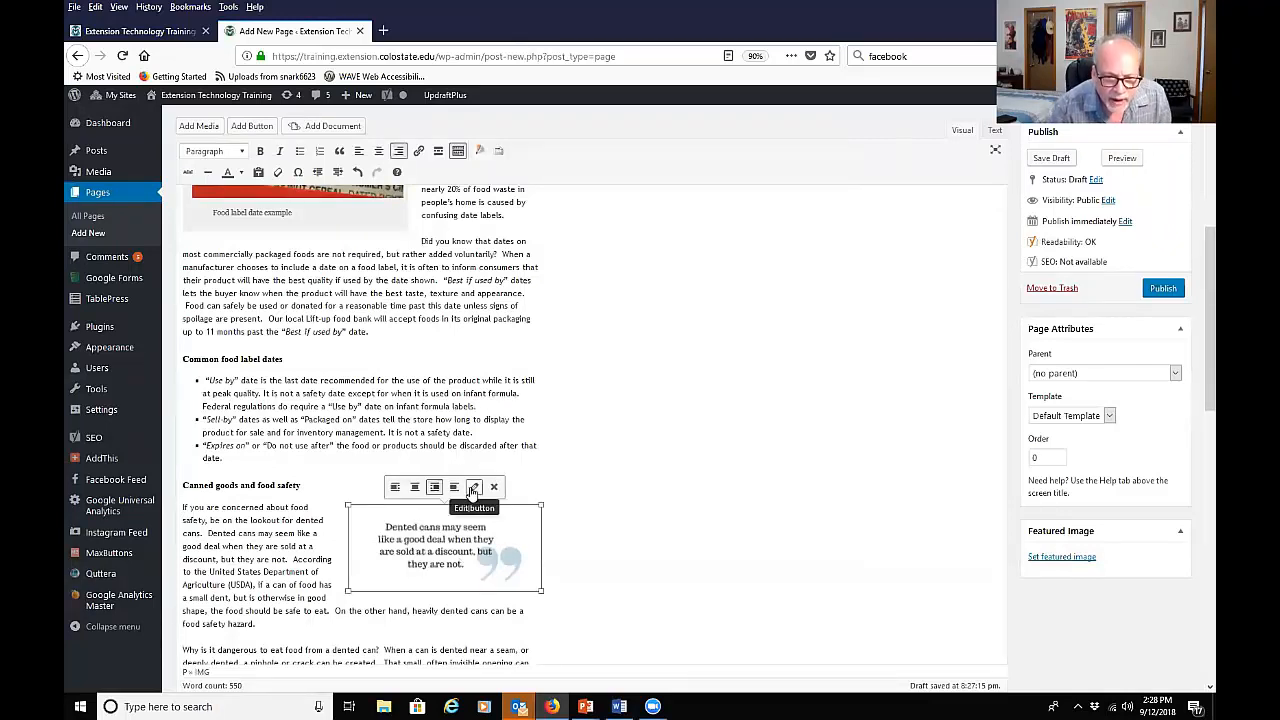
click(473, 488)
click(389, 295)
click(360, 351)
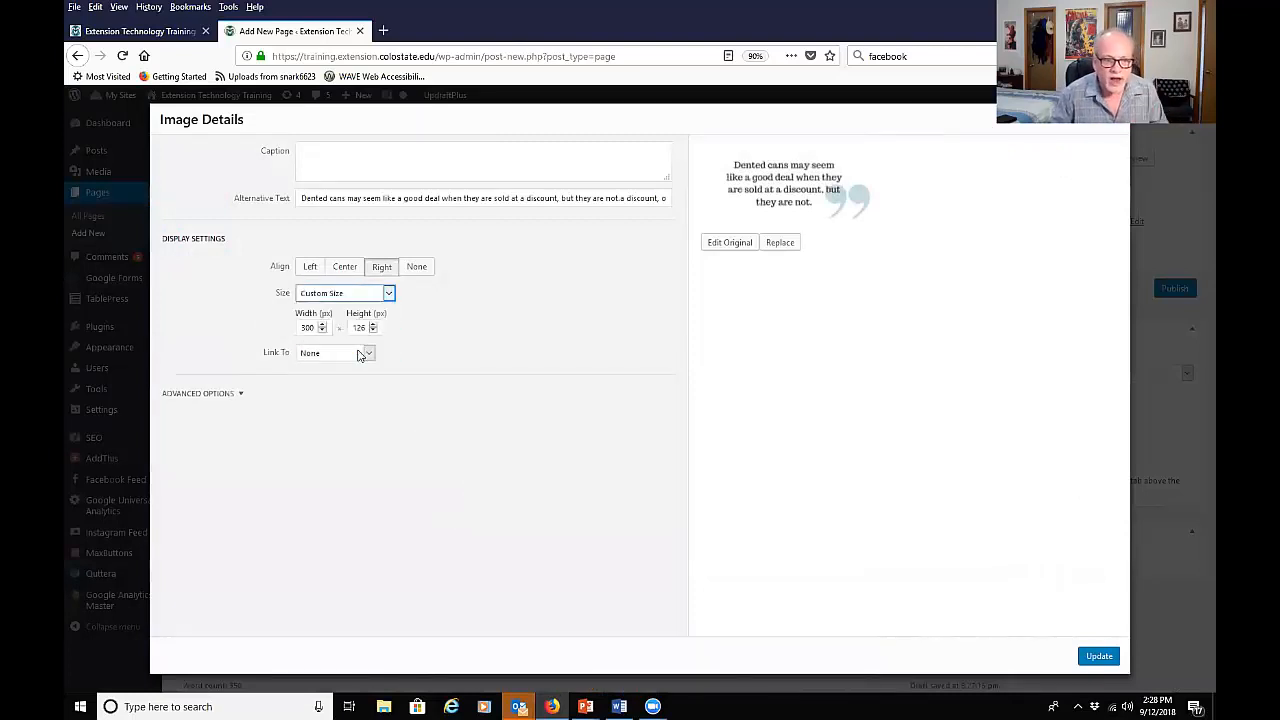
double_click(308, 327)
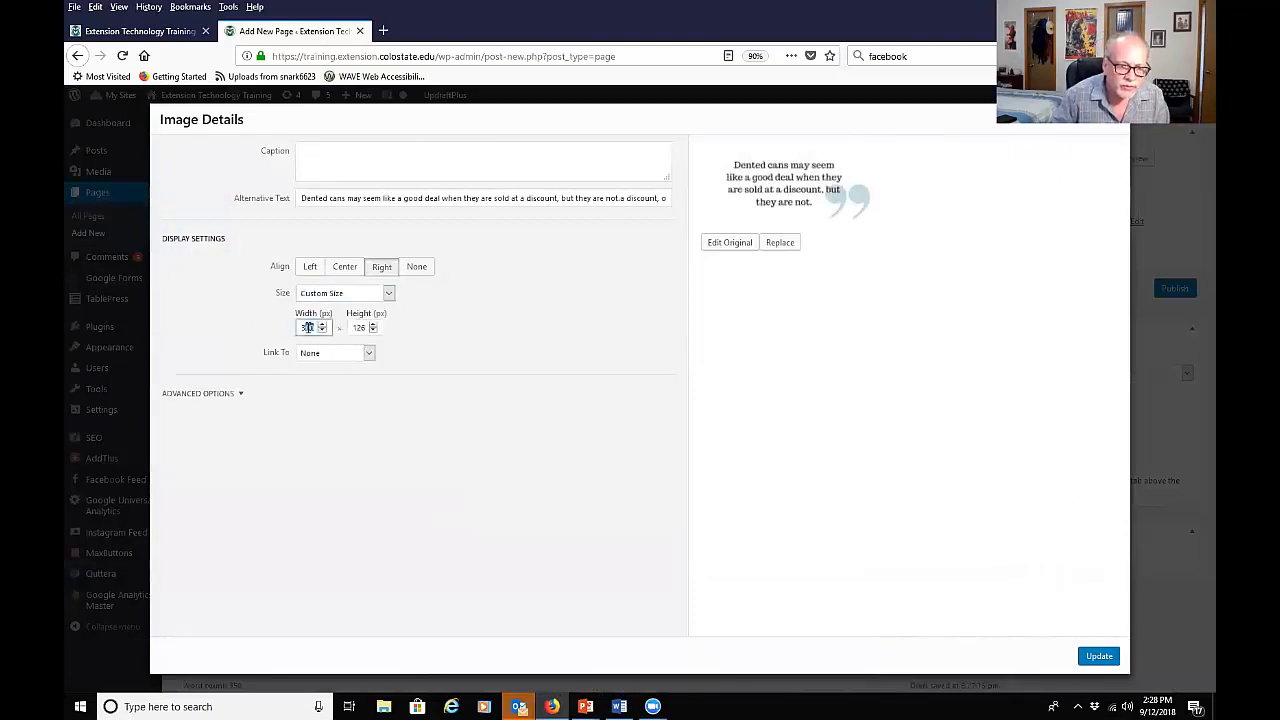
text(325)
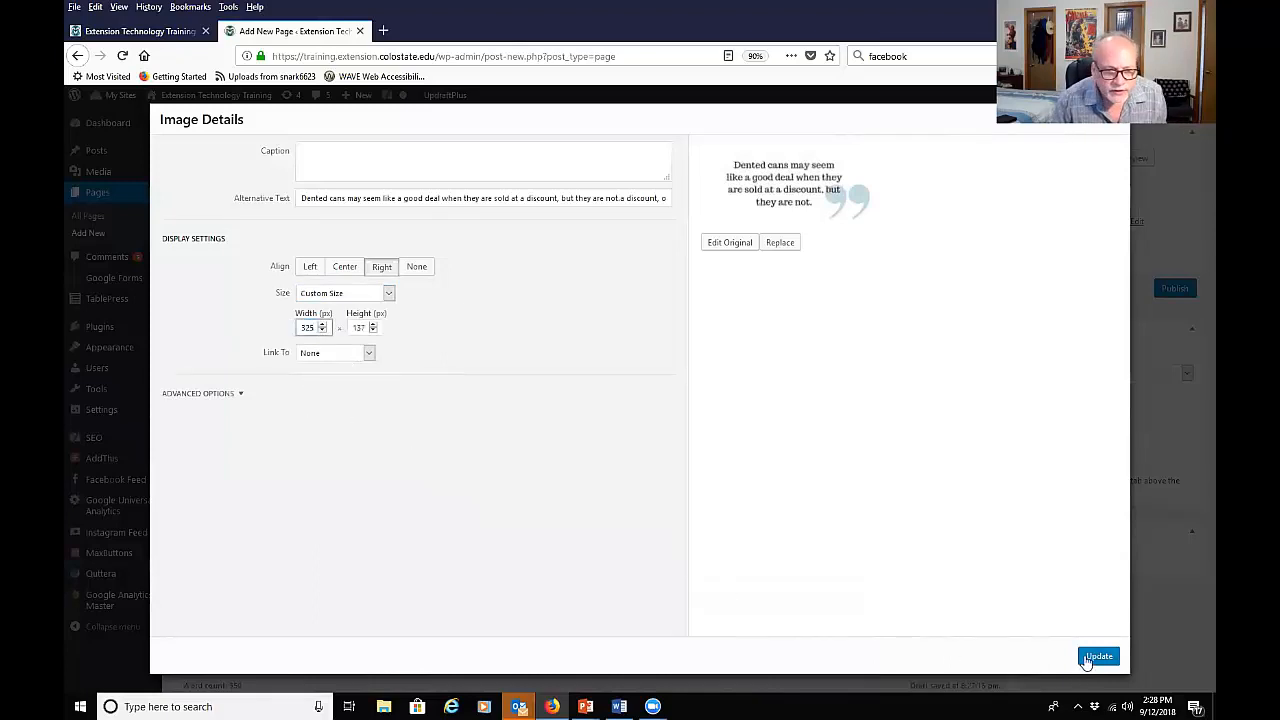
click(1090, 657)
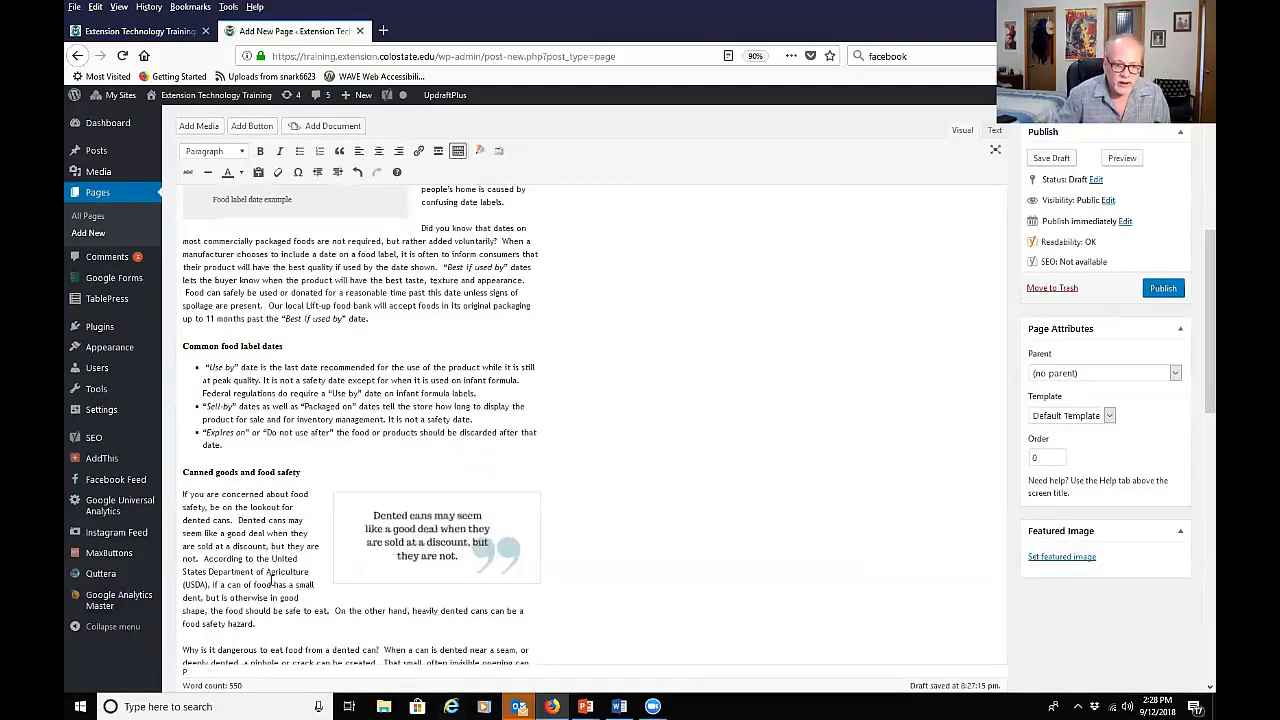
Step: Resize the food label photo to a custom width of 325 px and update it
scroll(303, 380, up, 3)
click(303, 380)
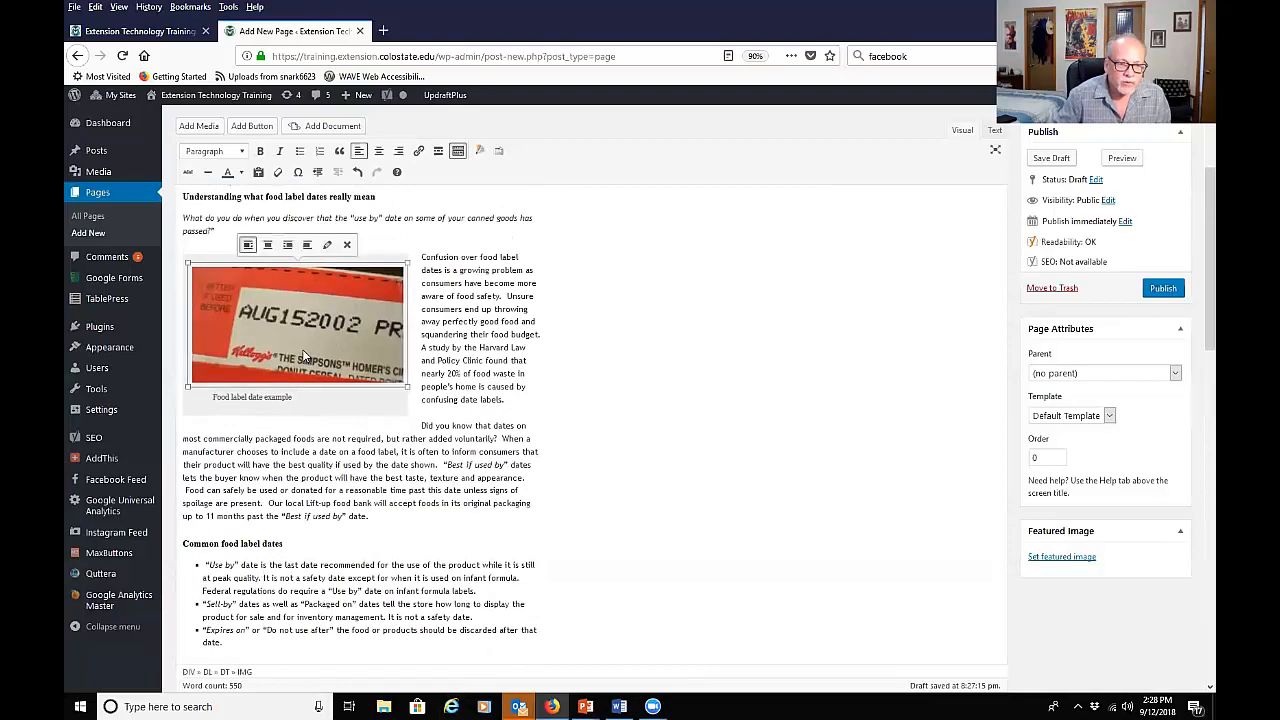
click(327, 246)
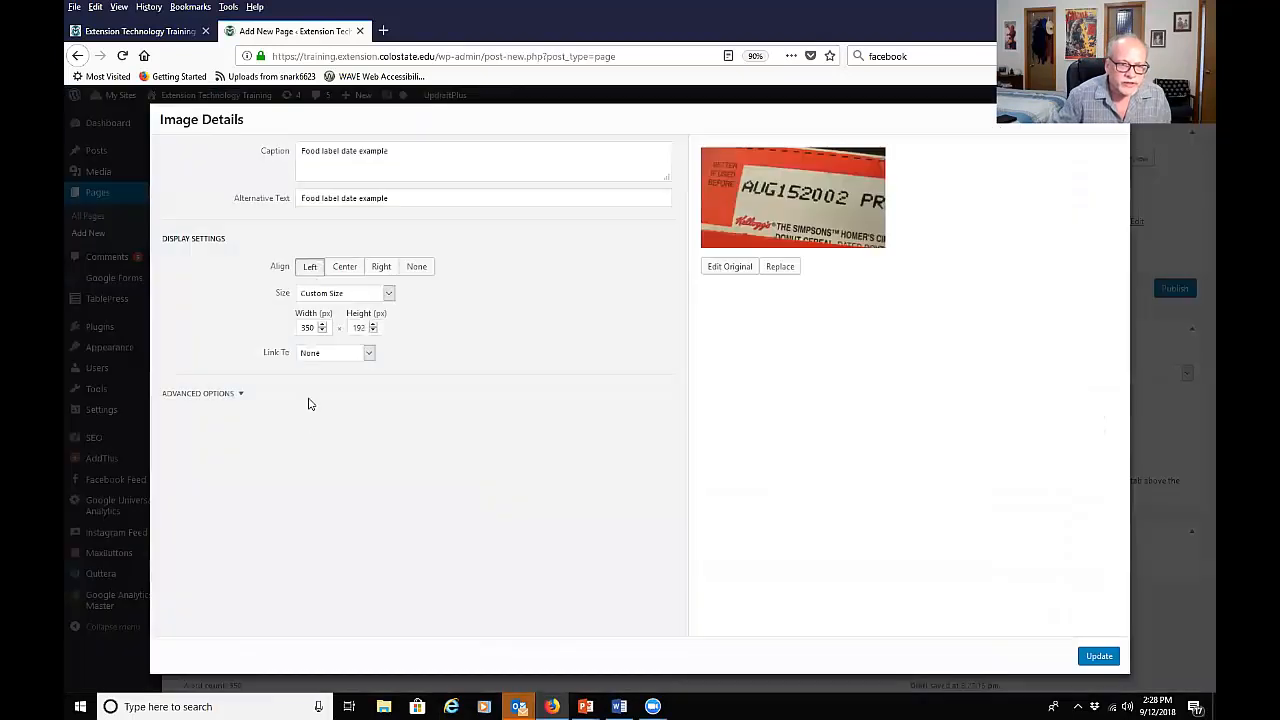
double_click(313, 327)
text(32)
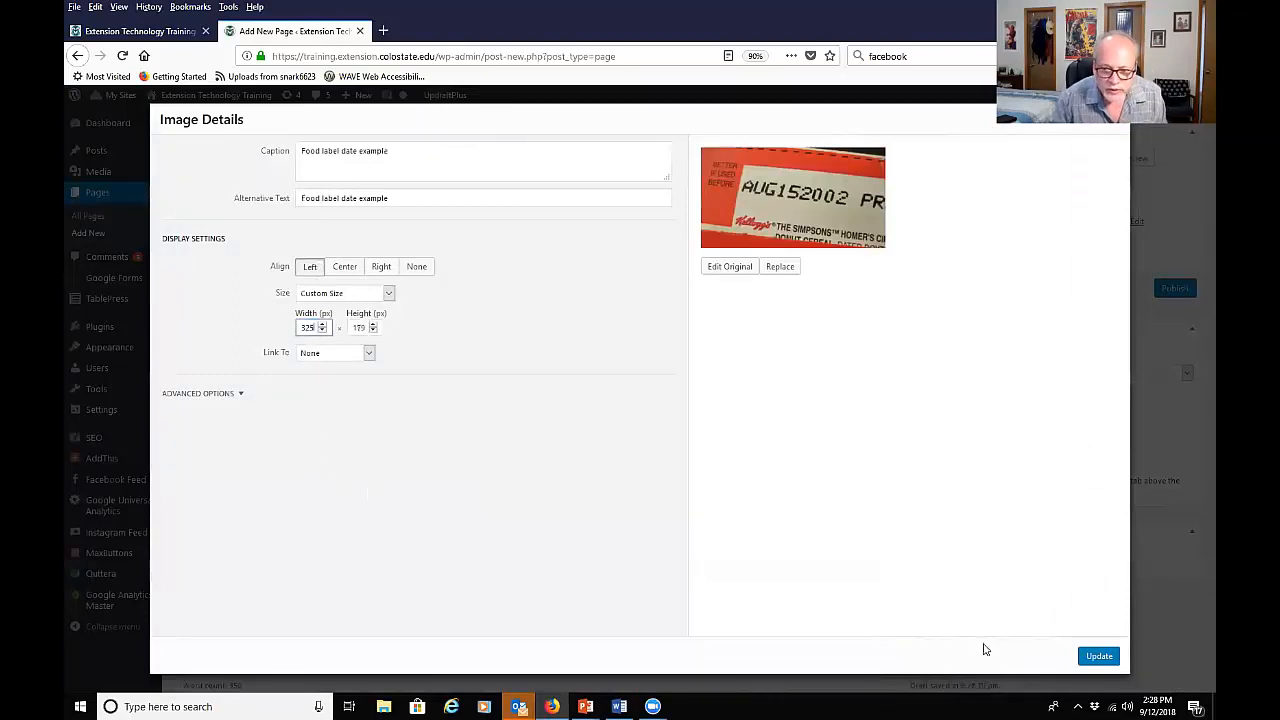
click(1099, 656)
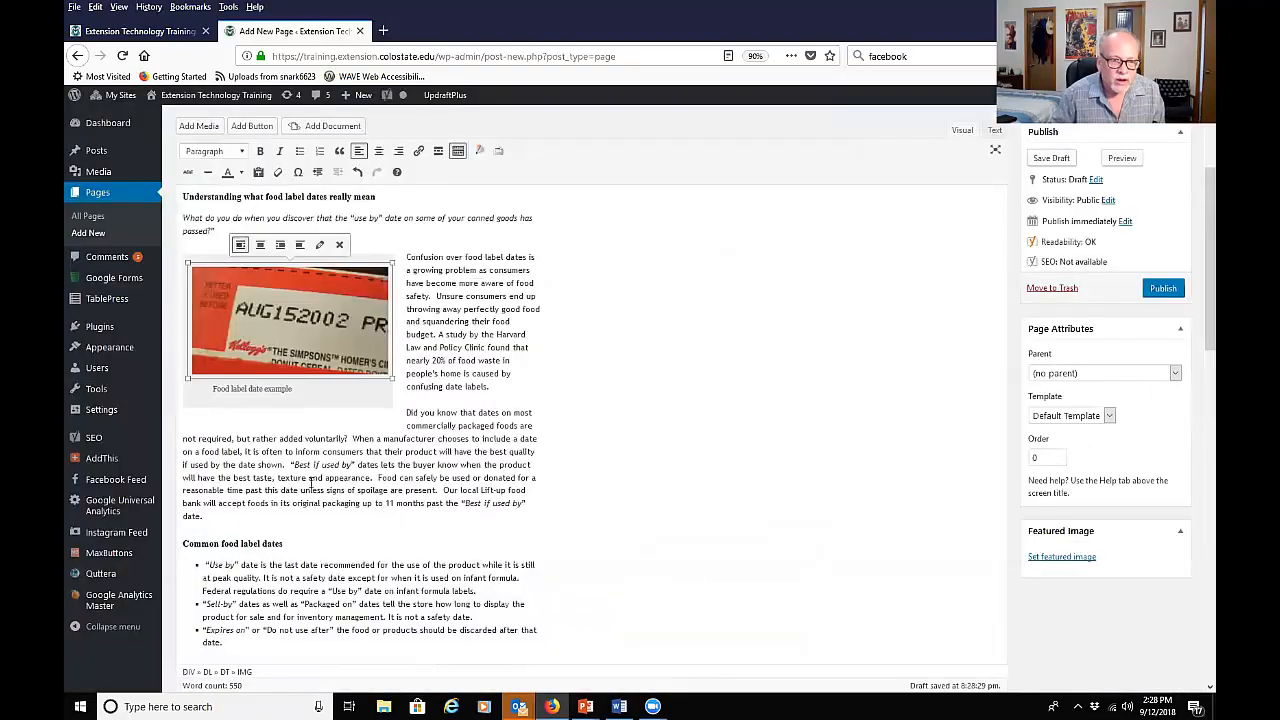
Step: Check the size choices in the food label photo's image details, keep Custom Size and close the details without updating
click(320, 244)
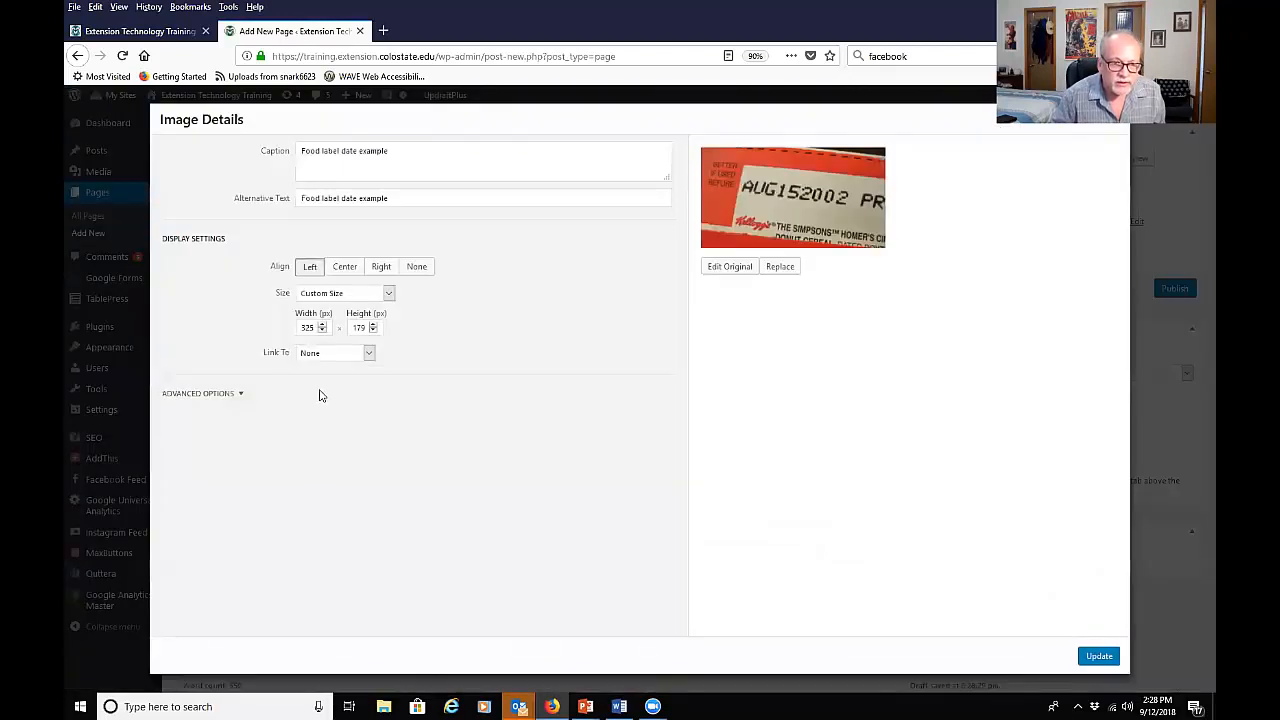
click(387, 295)
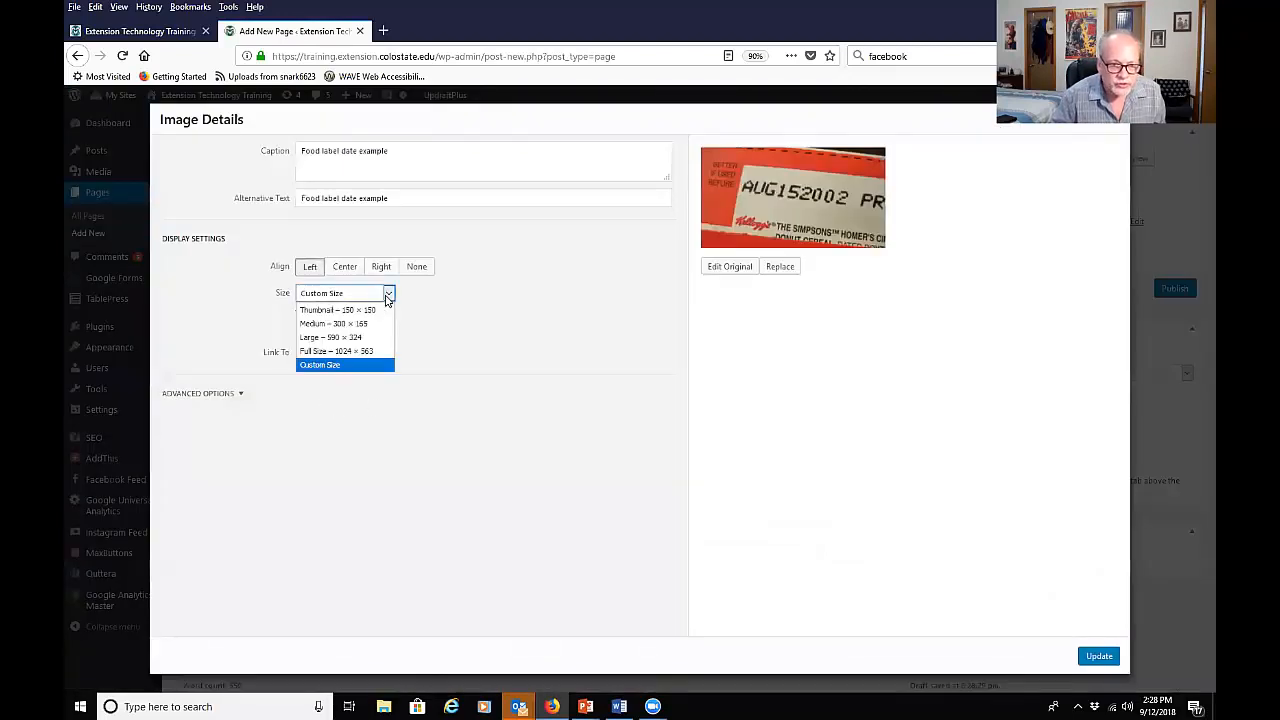
click(350, 365)
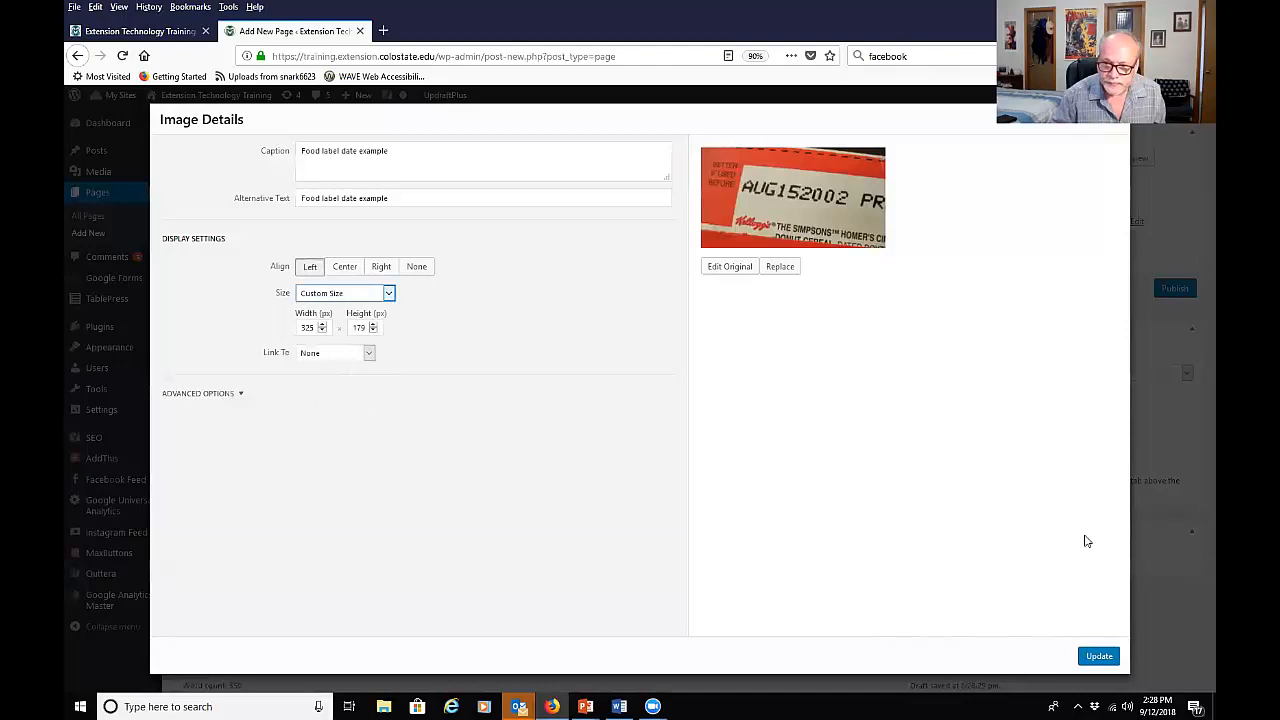
click(1111, 121)
click(470, 503)
Step: Review how both images sit within the surrounding text throughout the page in the editor
scroll(414, 522, down, 4)
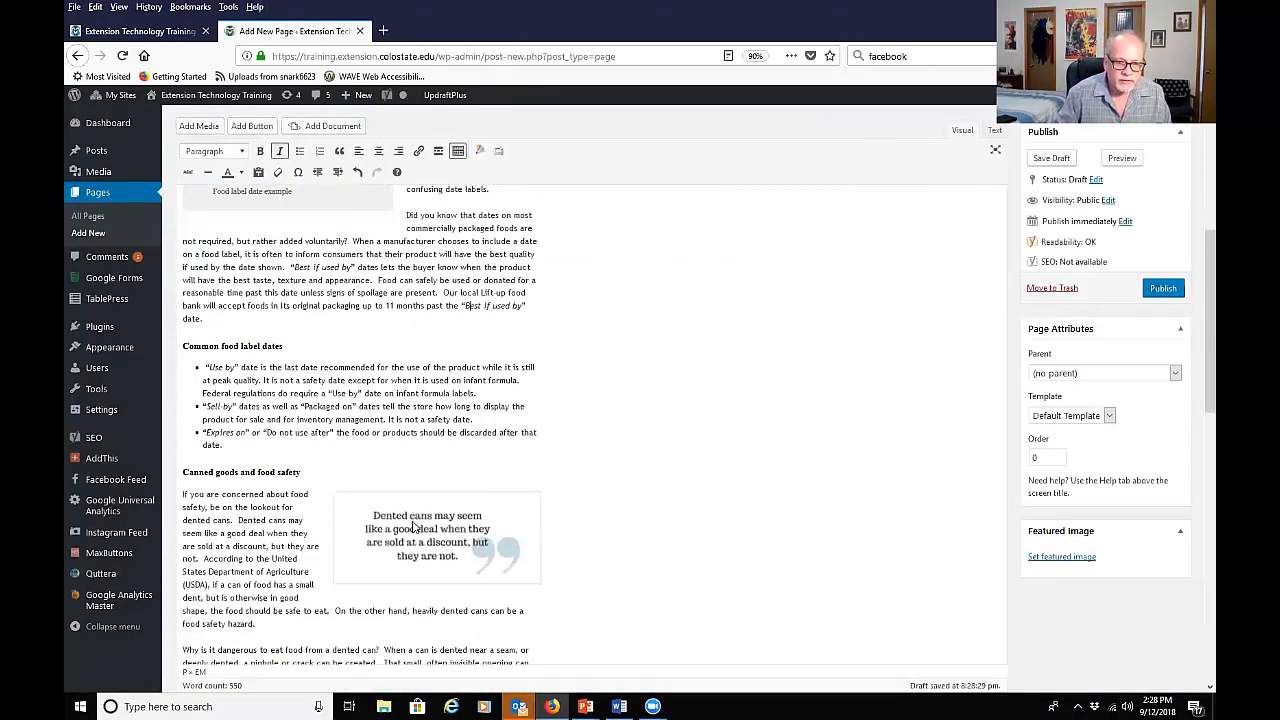
scroll(414, 526, down, 9)
scroll(413, 524, up, 8)
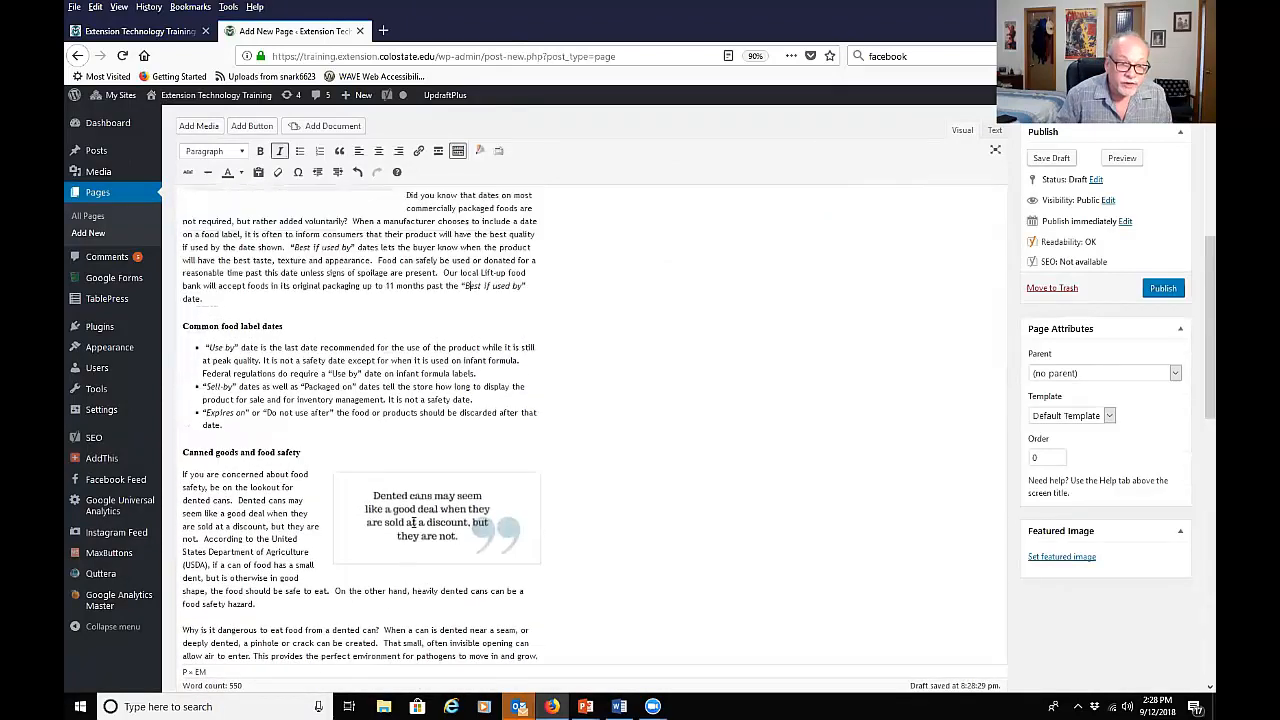
scroll(413, 522, up, 7)
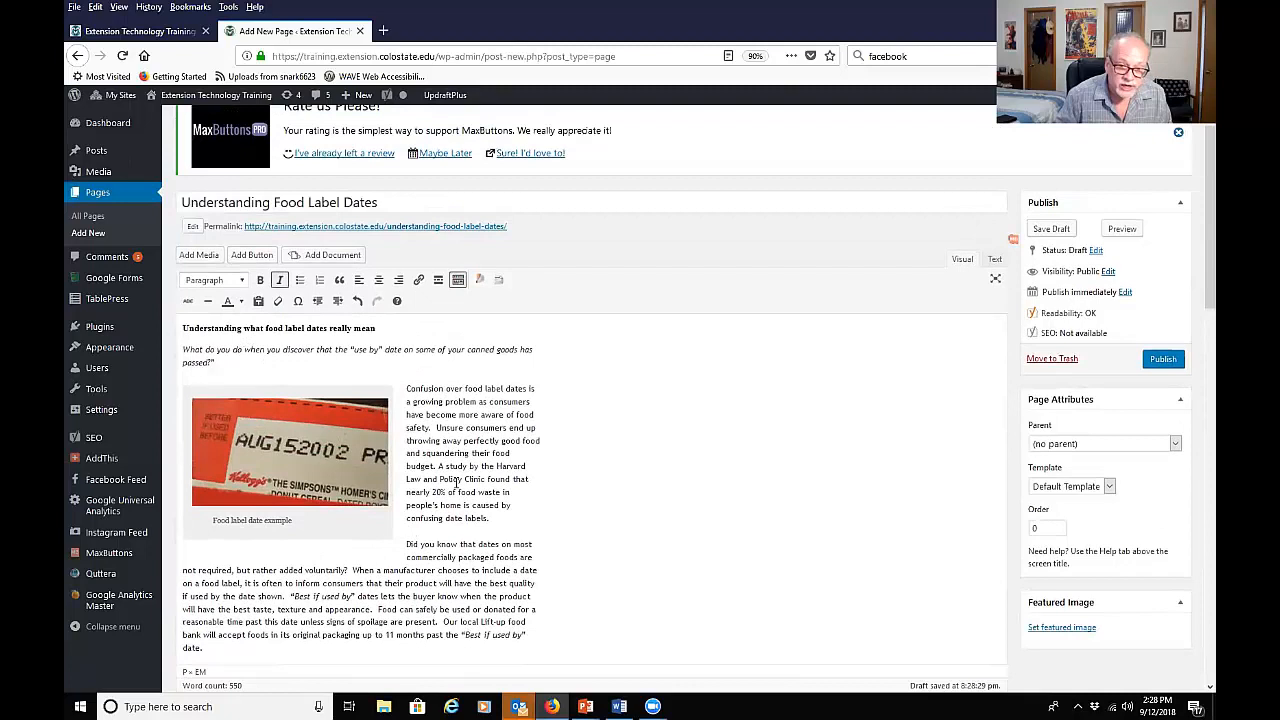
scroll(456, 483, down, 1)
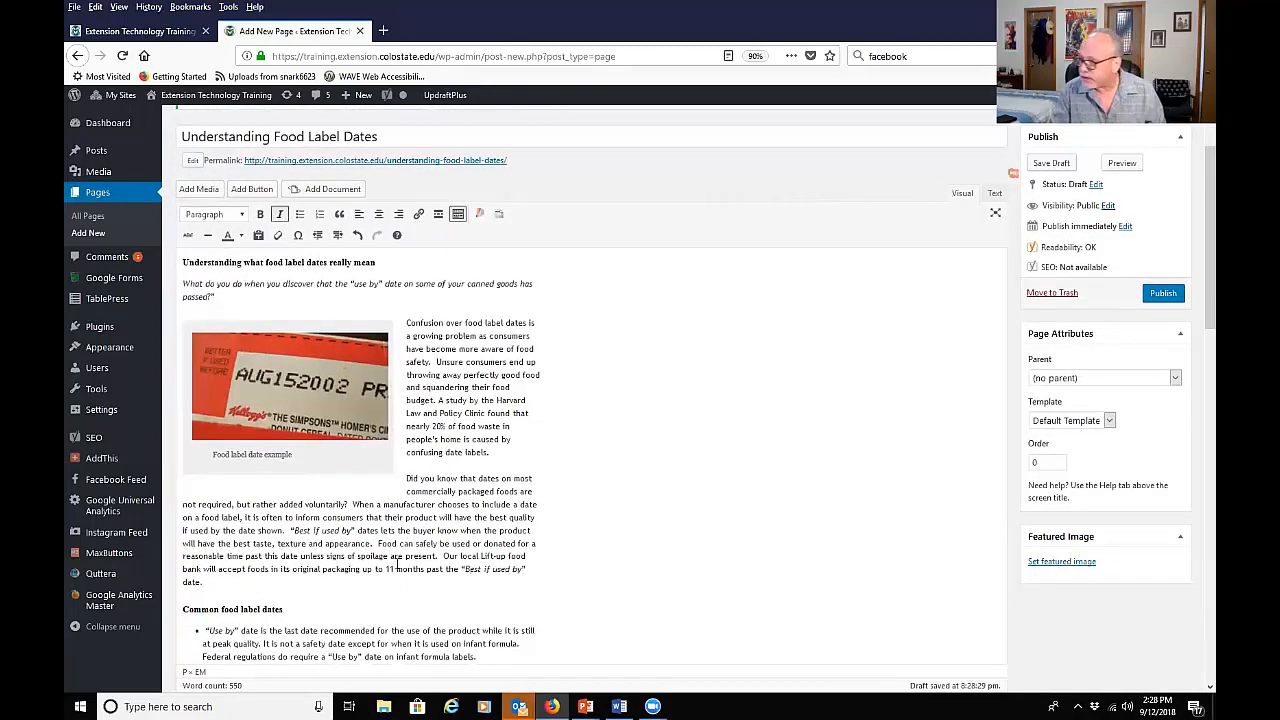
scroll(358, 568, down, 6)
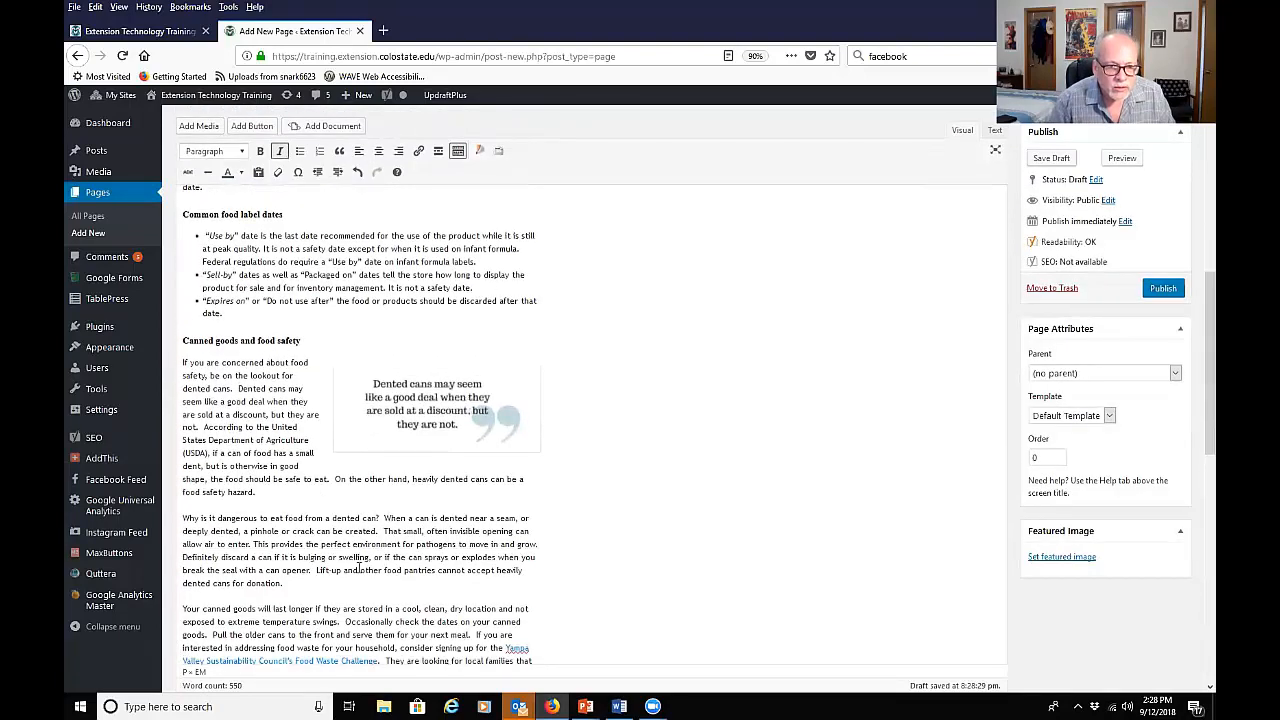
scroll(358, 568, up, 4)
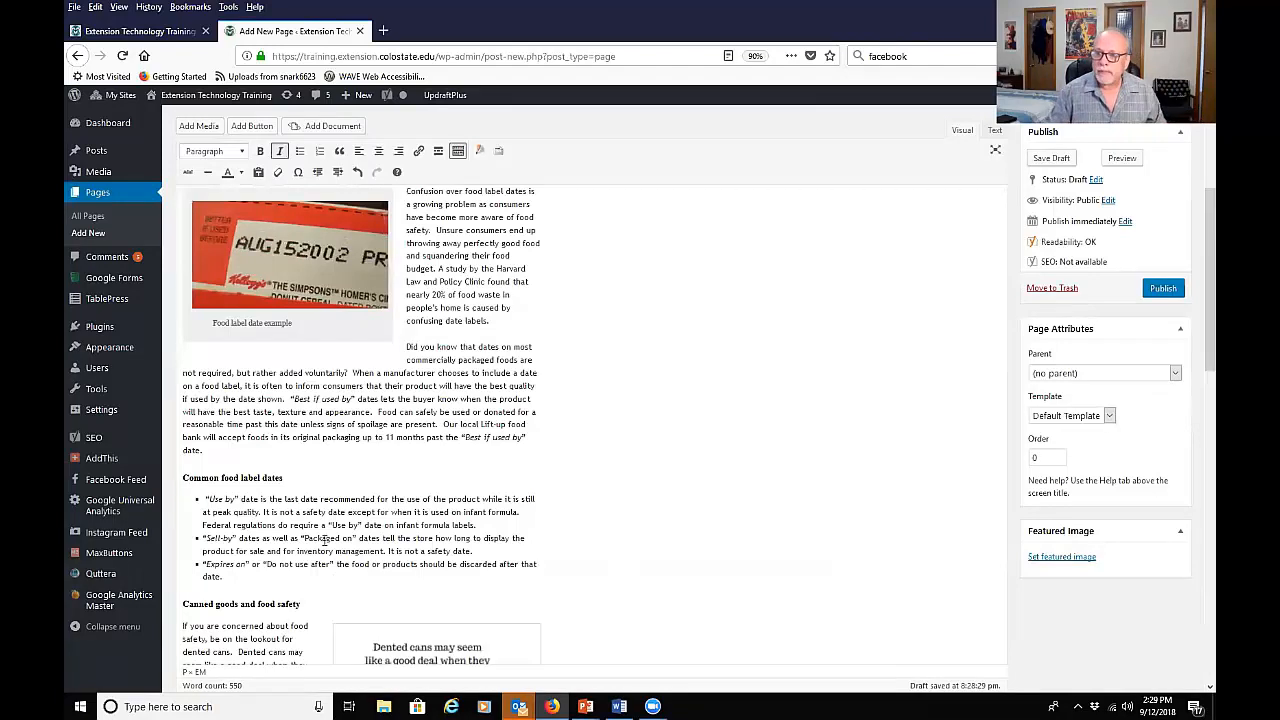
Step: Preview the Understanding Food Label Dates page and examine the layout of its images, caption and text sections
click(1122, 158)
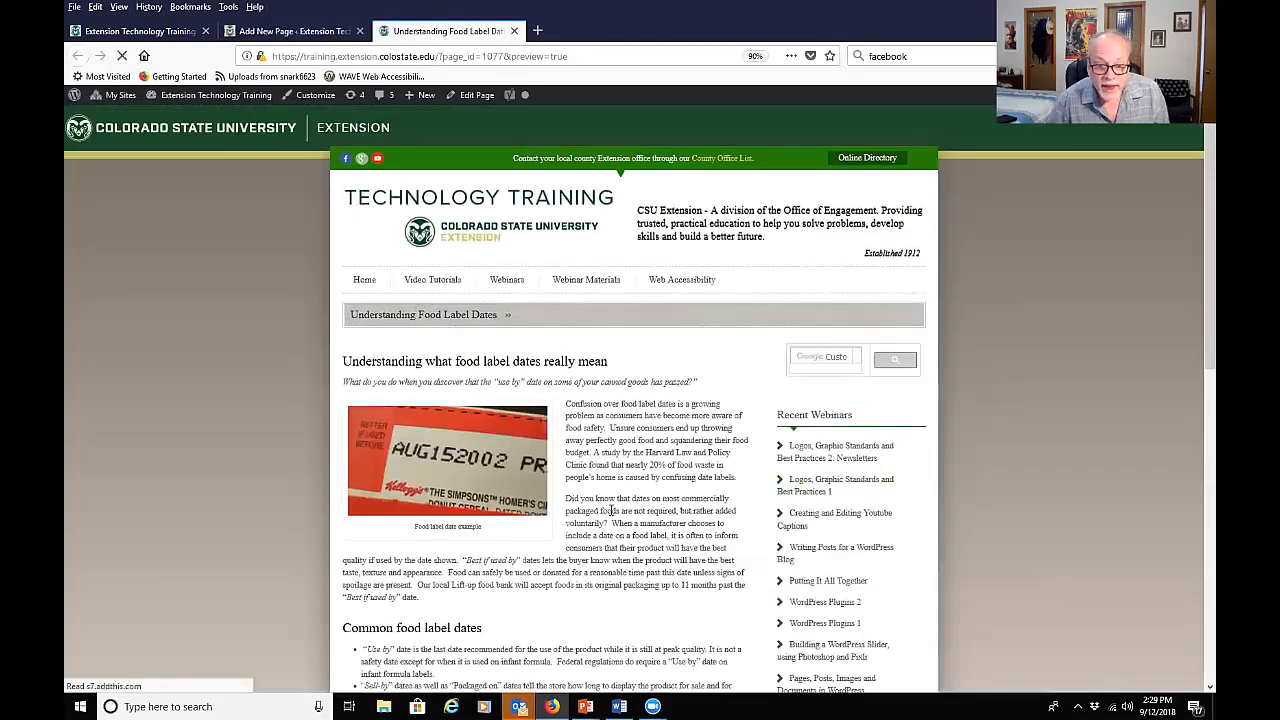
scroll(604, 497, down, 1)
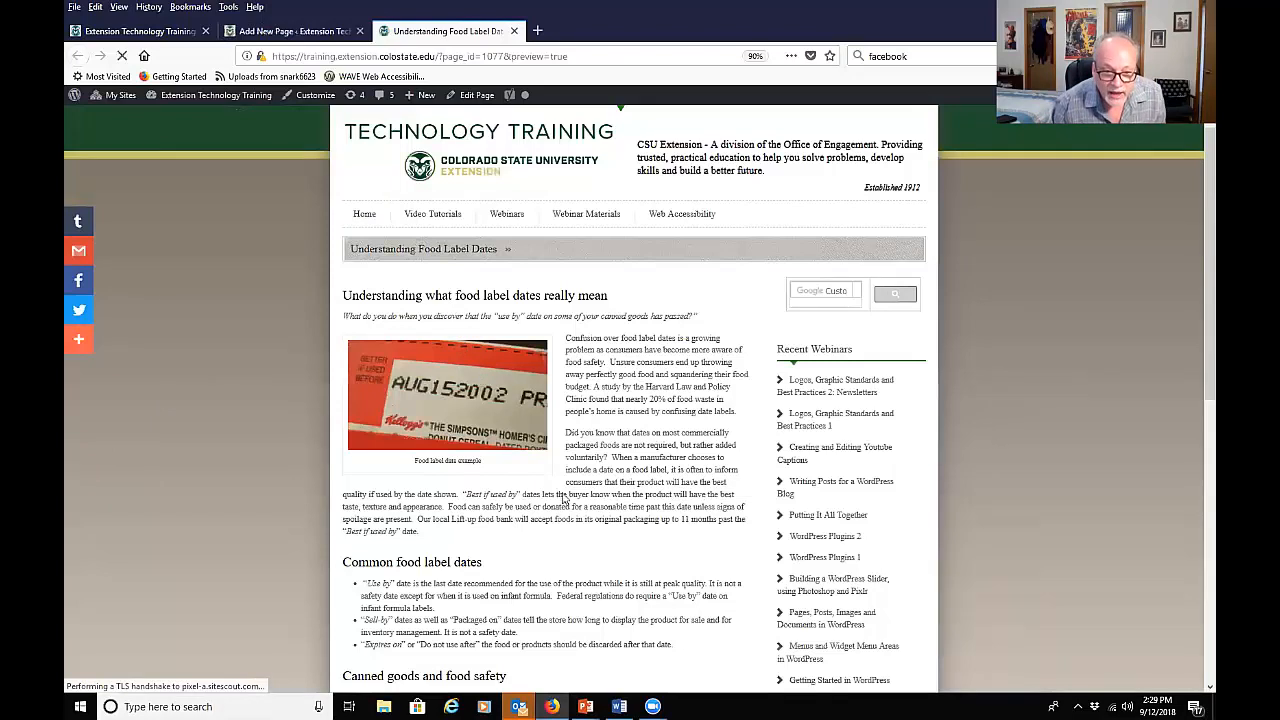
scroll(450, 320, down, 1)
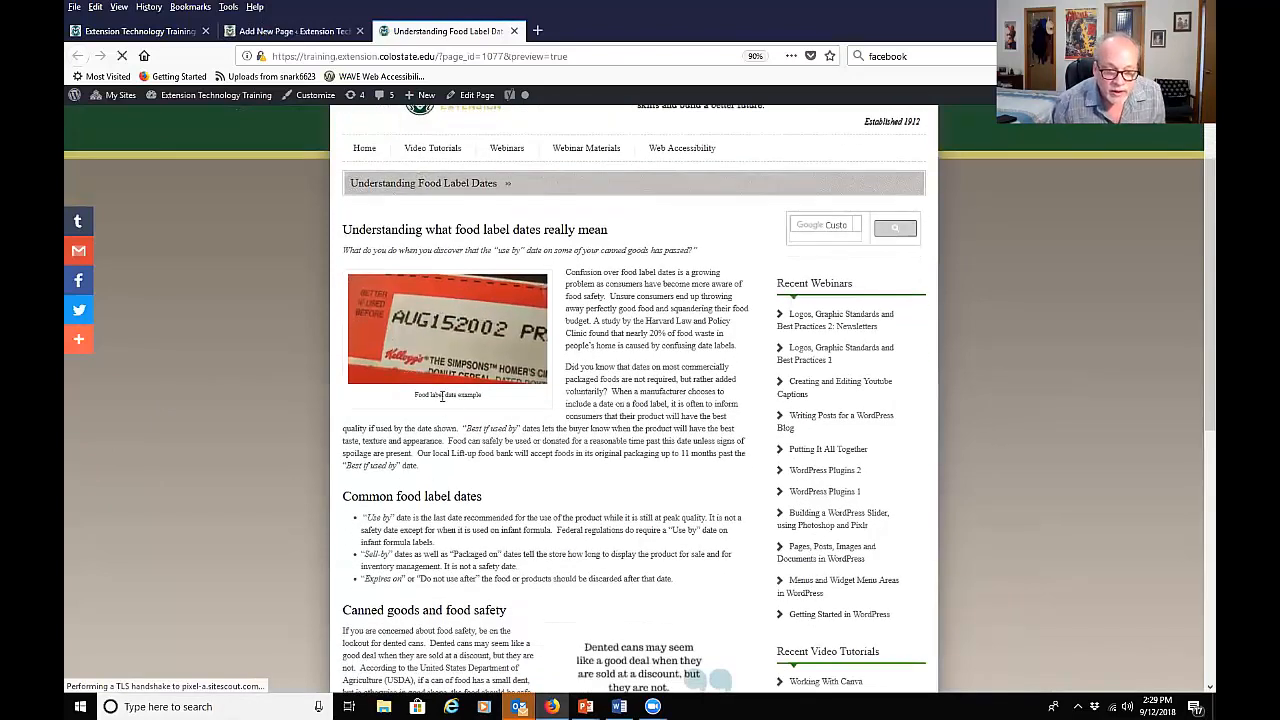
scroll(672, 418, down, 2)
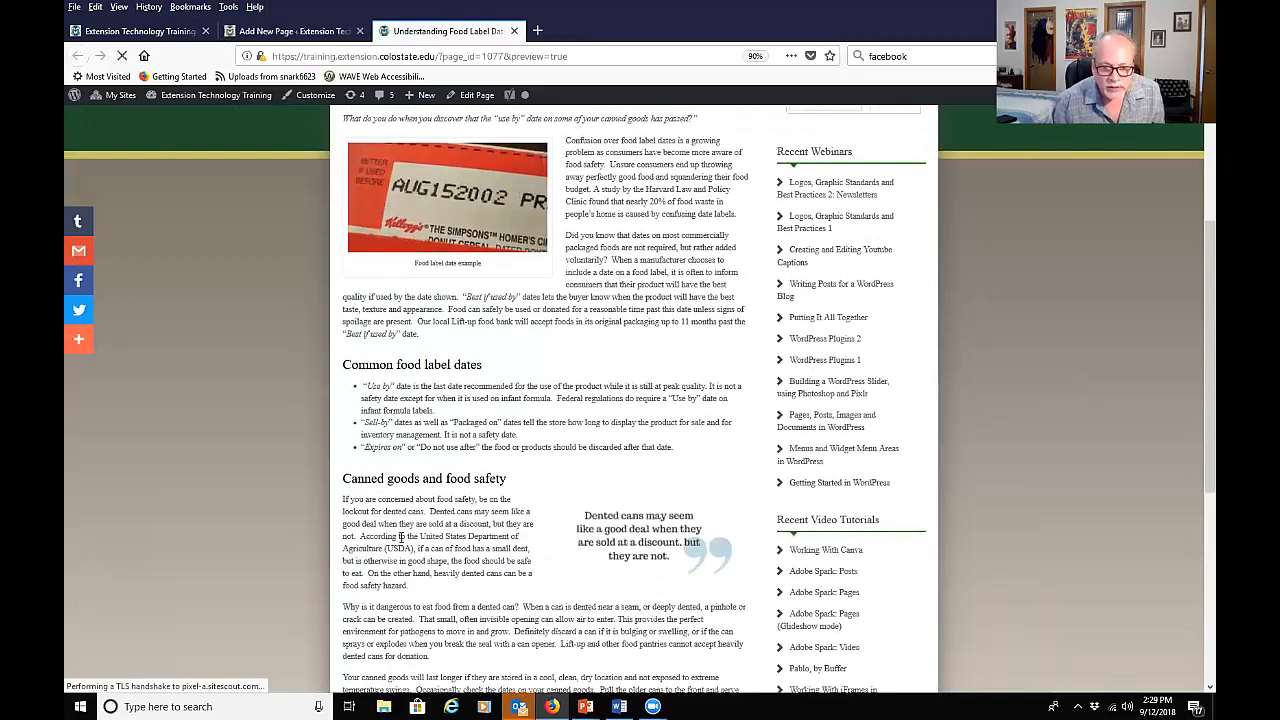
scroll(715, 404, down, 1)
scroll(520, 480, down, 2)
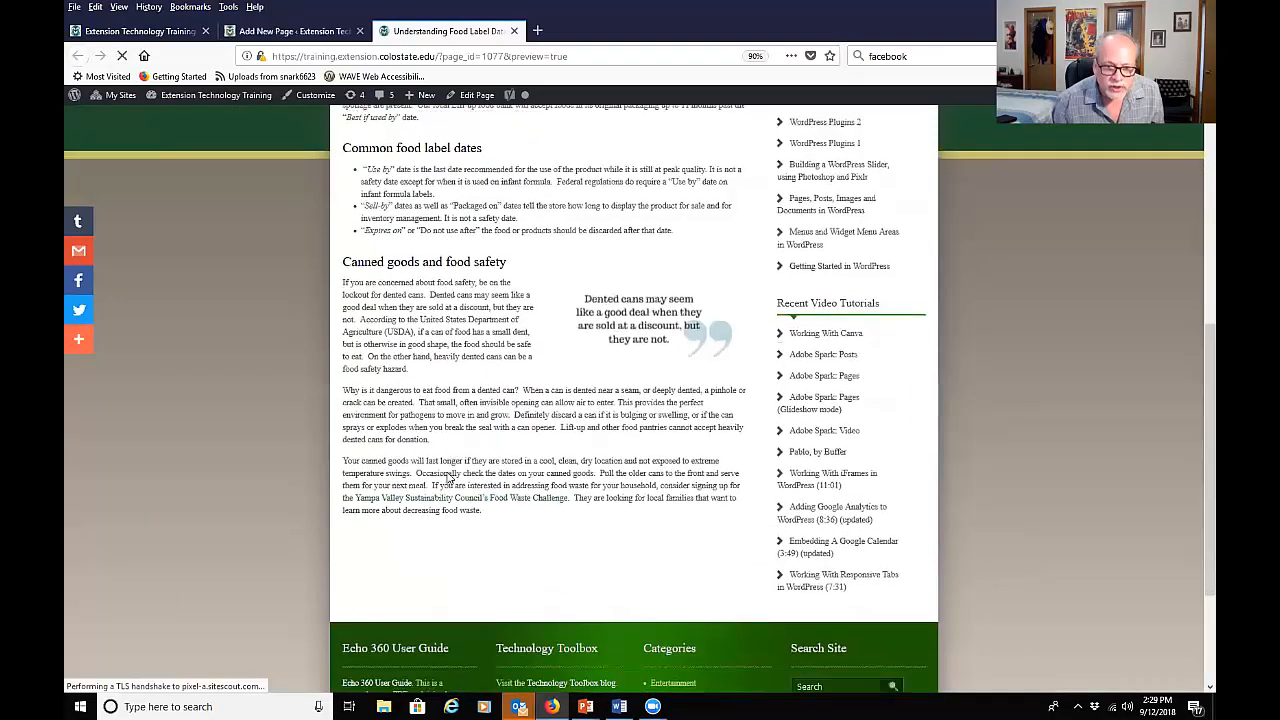
scroll(448, 478, up, 6)
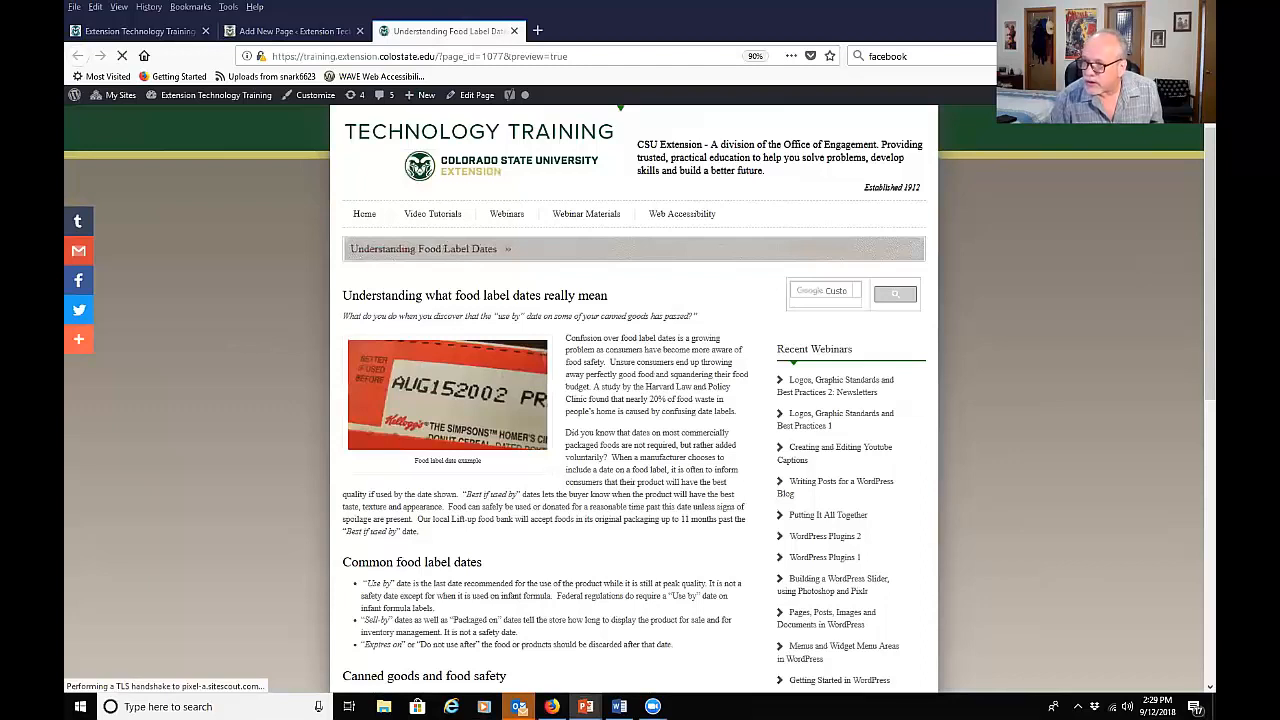
key(alt+Tab)
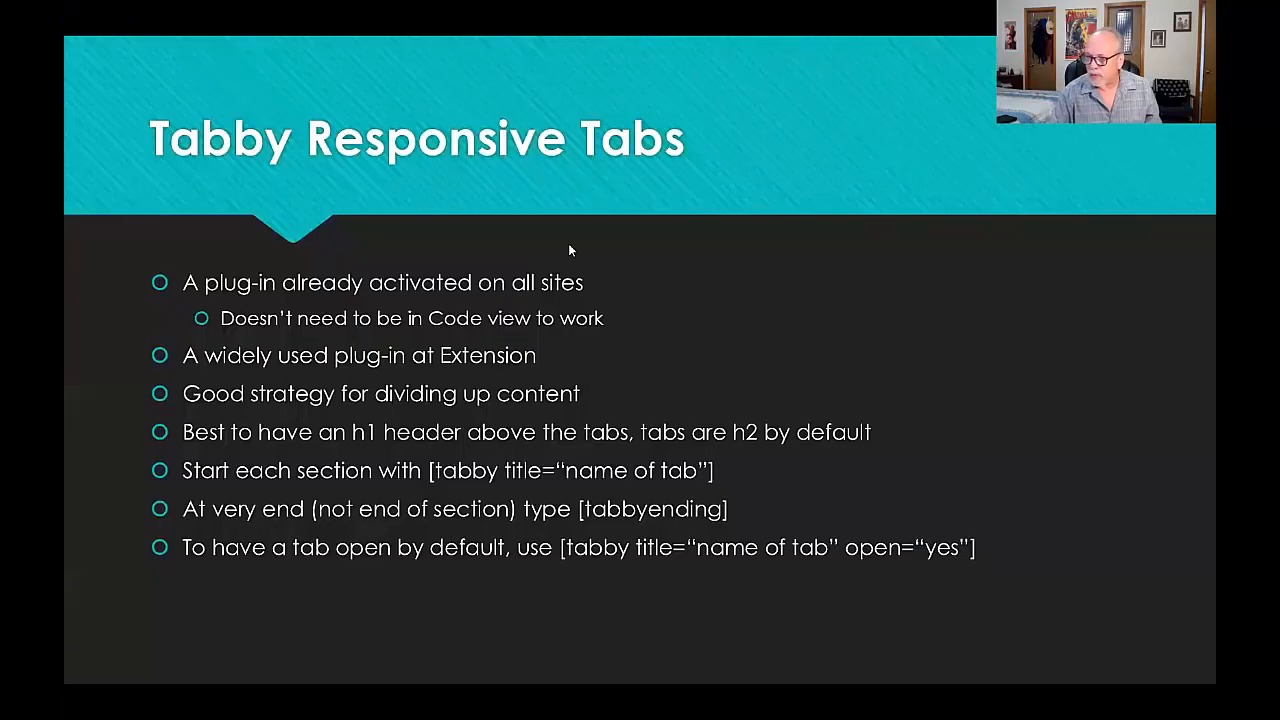
click(77, 670)
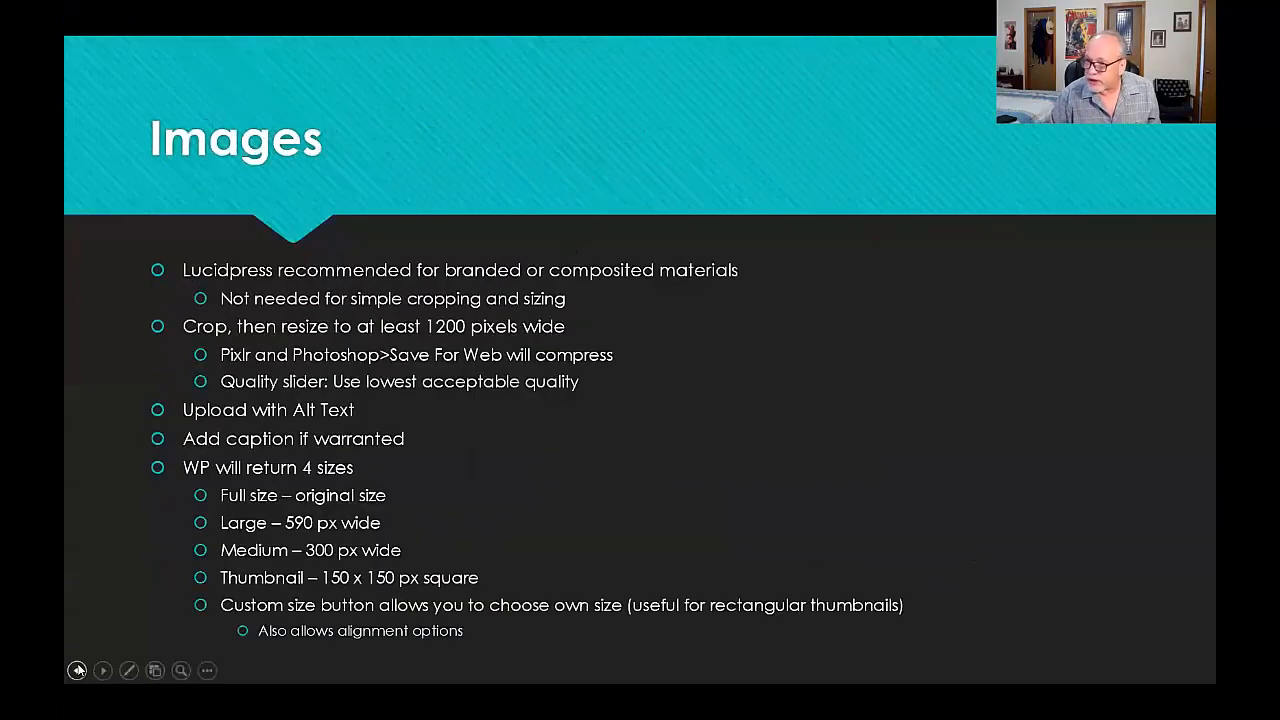
click(102, 670)
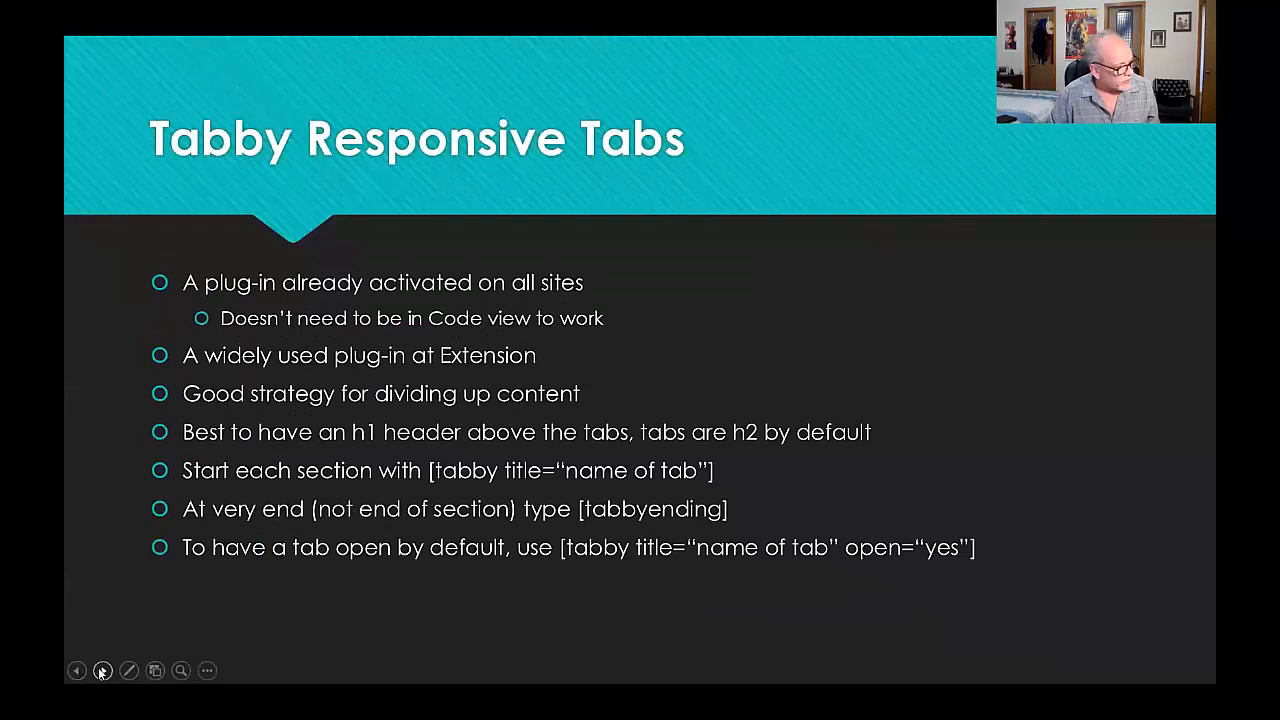
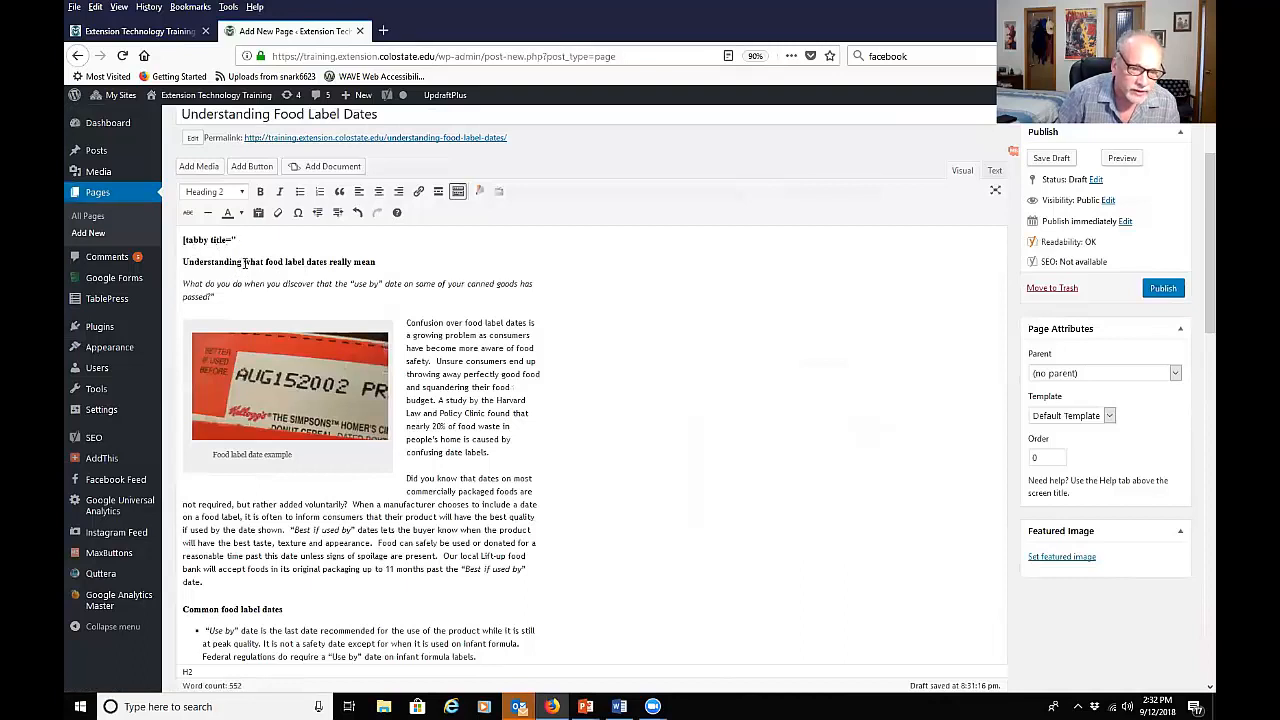
Step: Copy "what food label dates really mean" from the first heading into the tabby title above it and capitalize its first word
drag(244, 262, 372, 265)
key(ctrl+c)
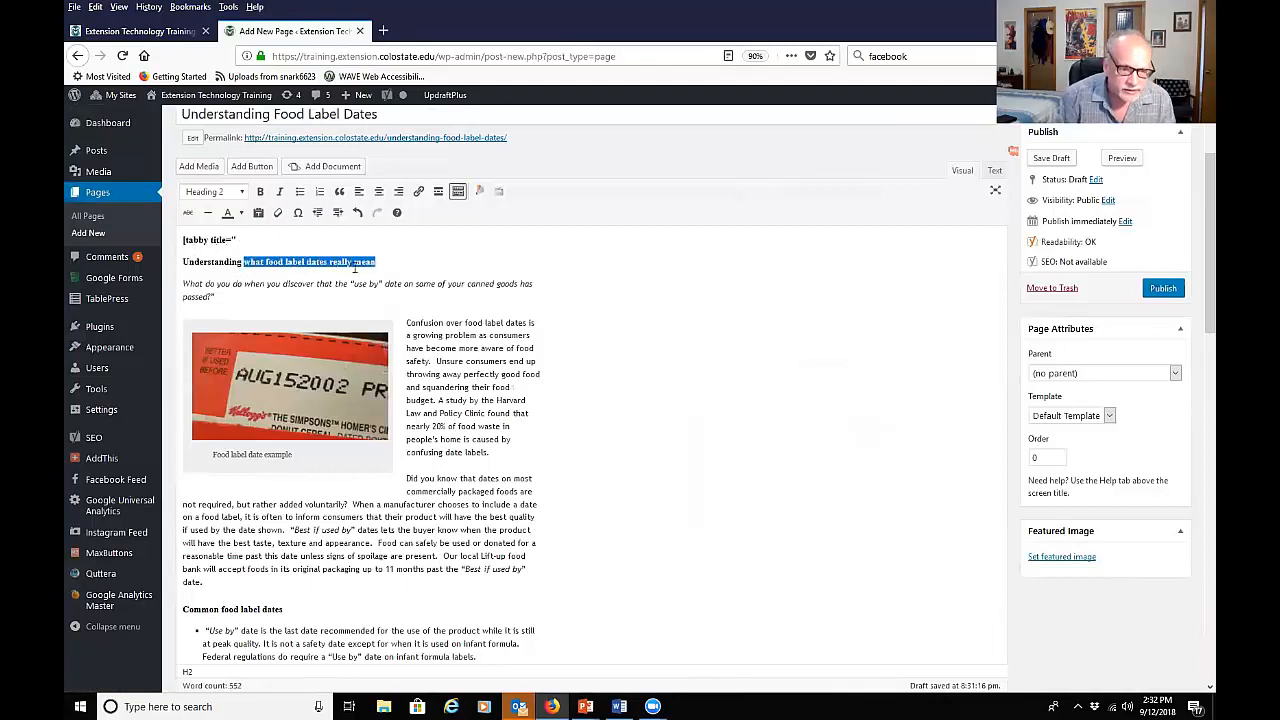
click(255, 245)
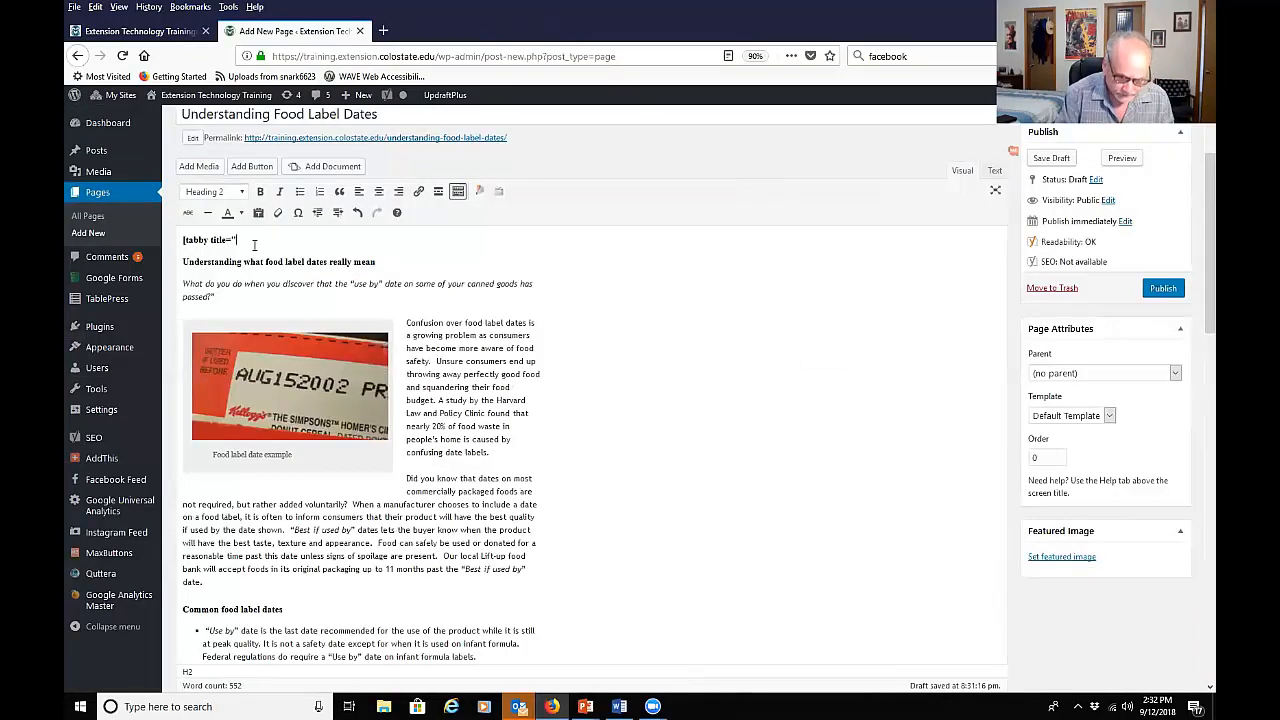
key(ctrl+v)
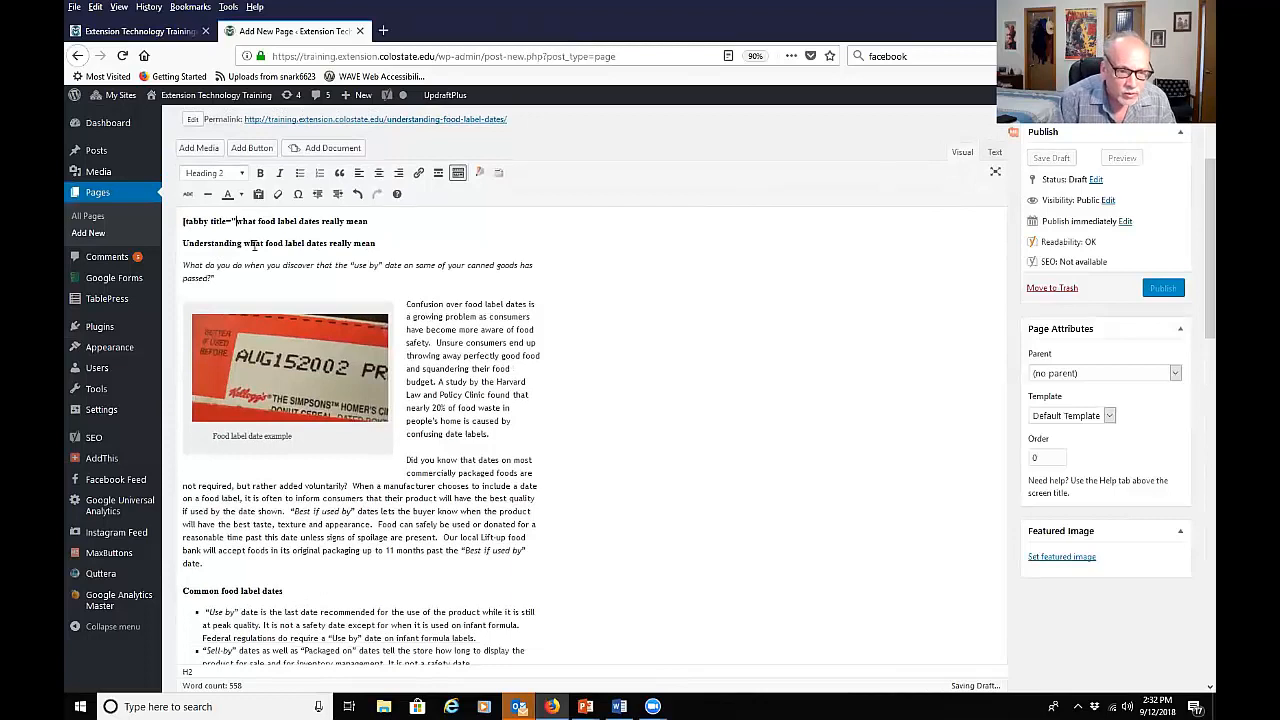
key(Delete)
text(W)
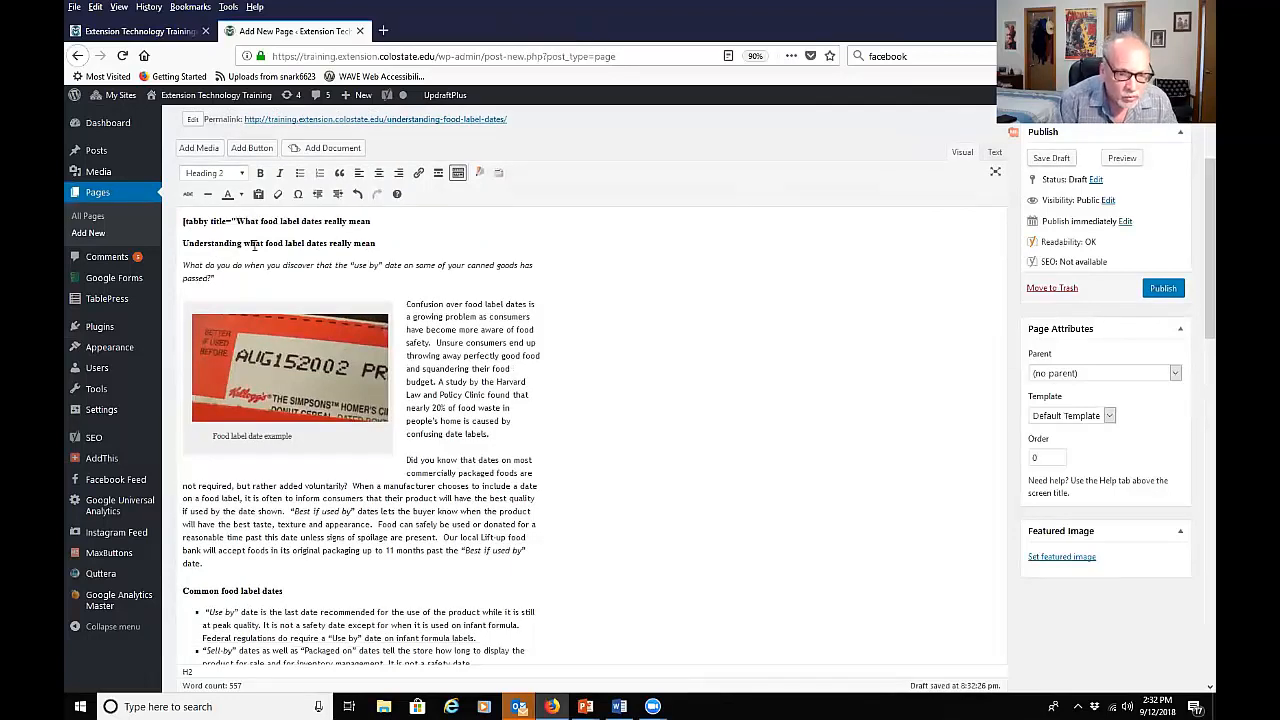
Step: Remove "really" from the tab title and close the shortcode so it reads [tabby title="What food label dates mean"]
key(Delete)
key(Delete)
key(Delete)
key(Delete)
key(Delete)
key(Delete)
key(Delete)
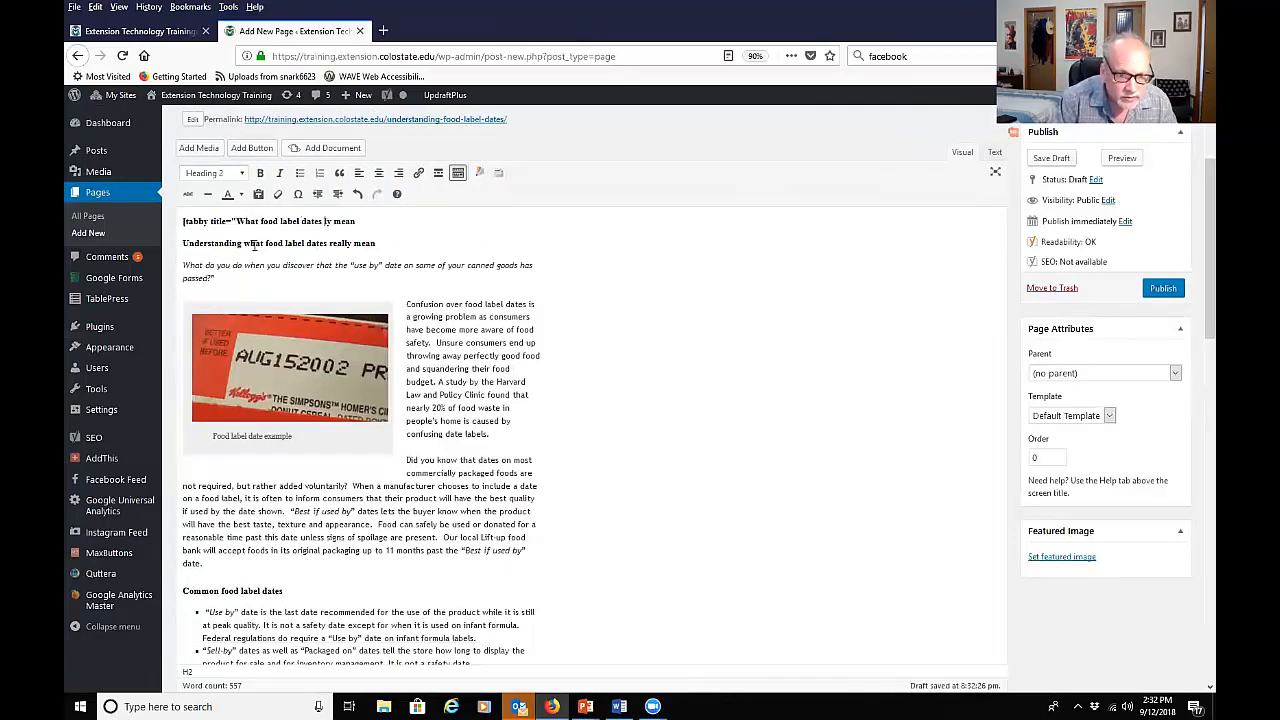
key(Right)
key(Right)
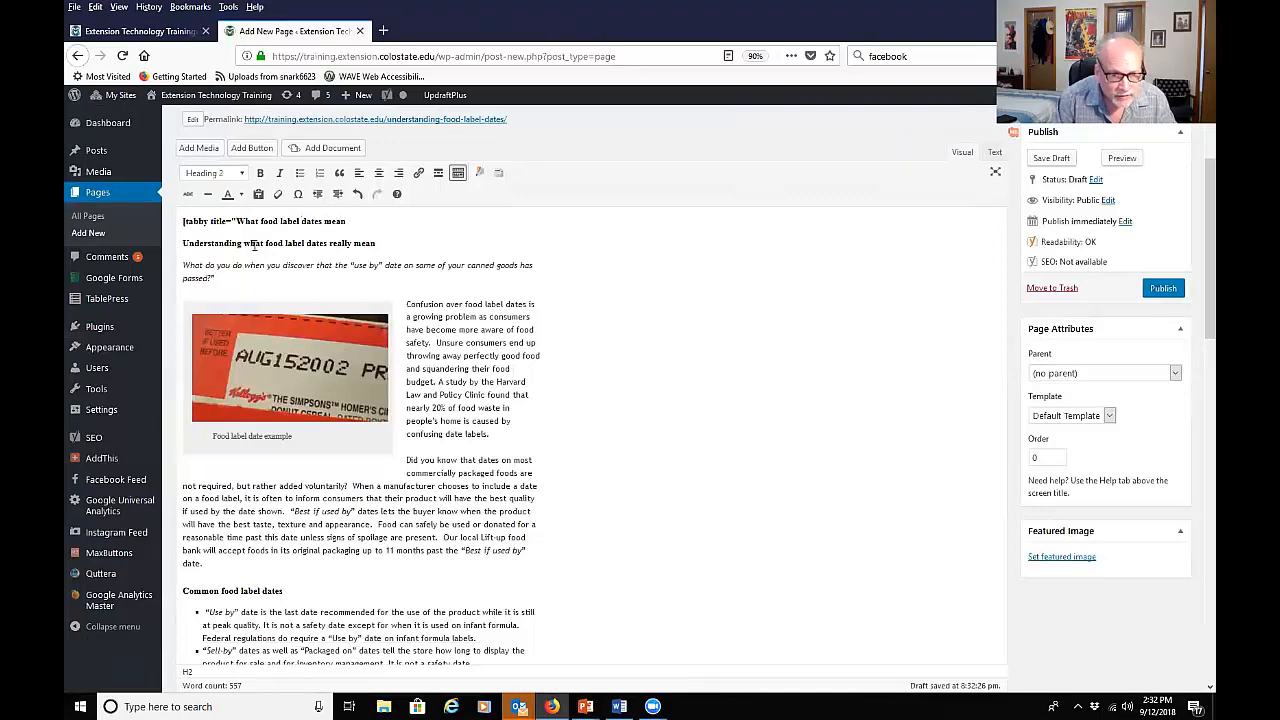
text(")
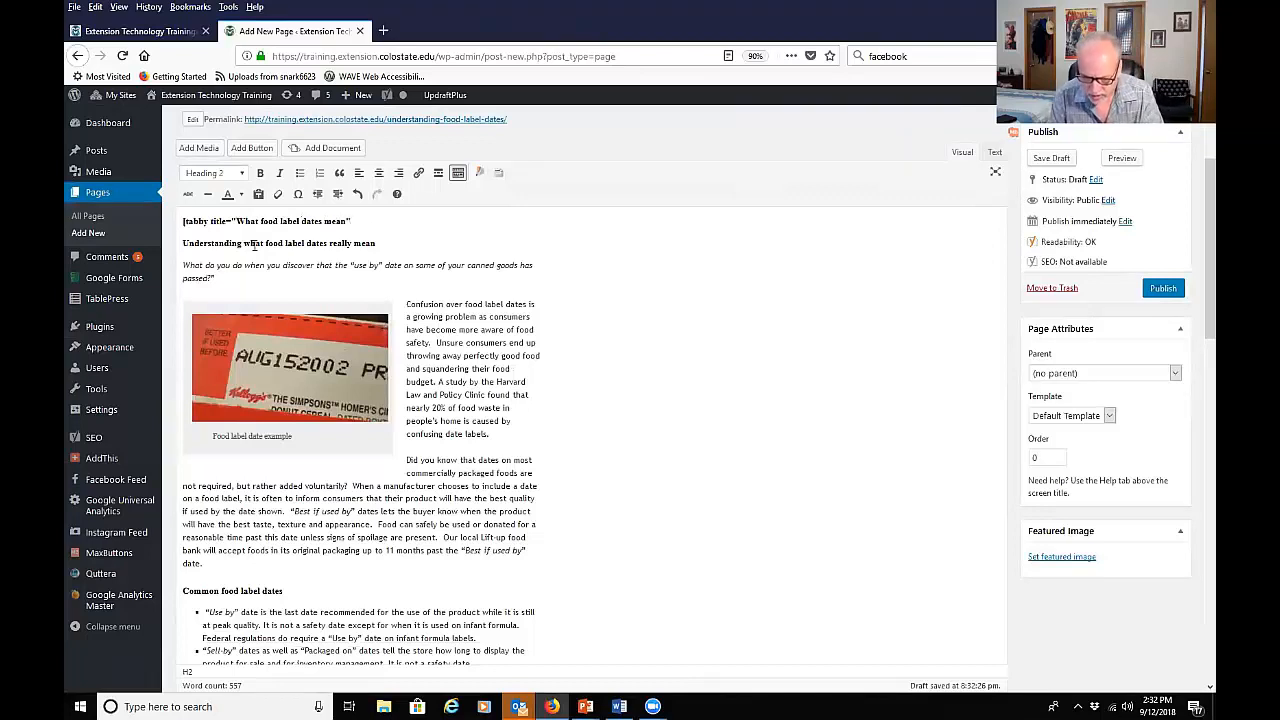
text(])
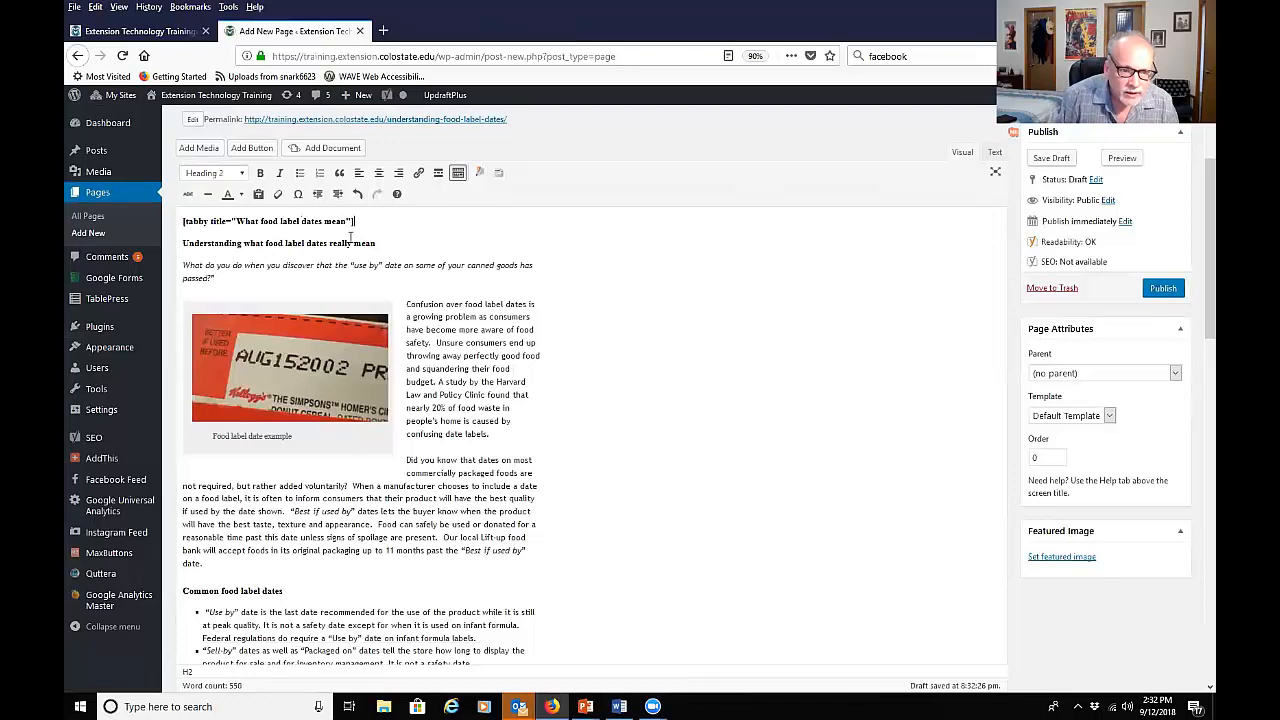
Step: Change the tabby shortcode line's format to Paragraph
drag(379, 222, 155, 218)
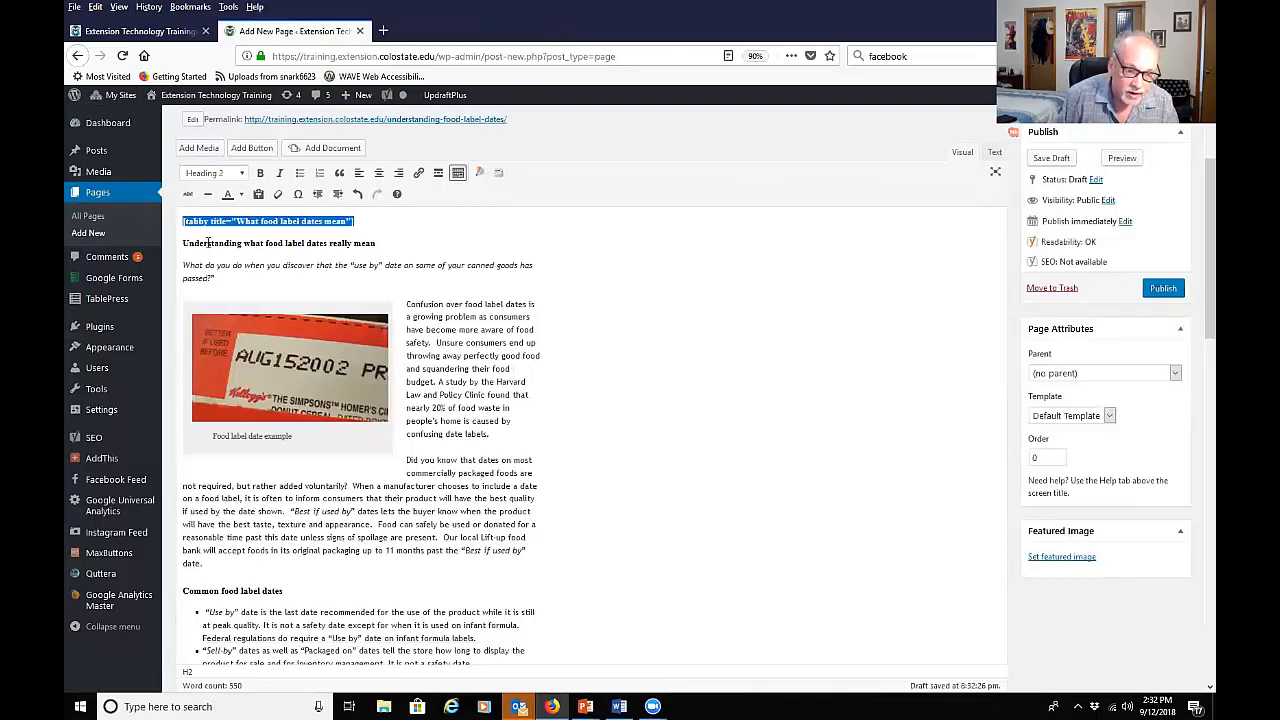
click(240, 176)
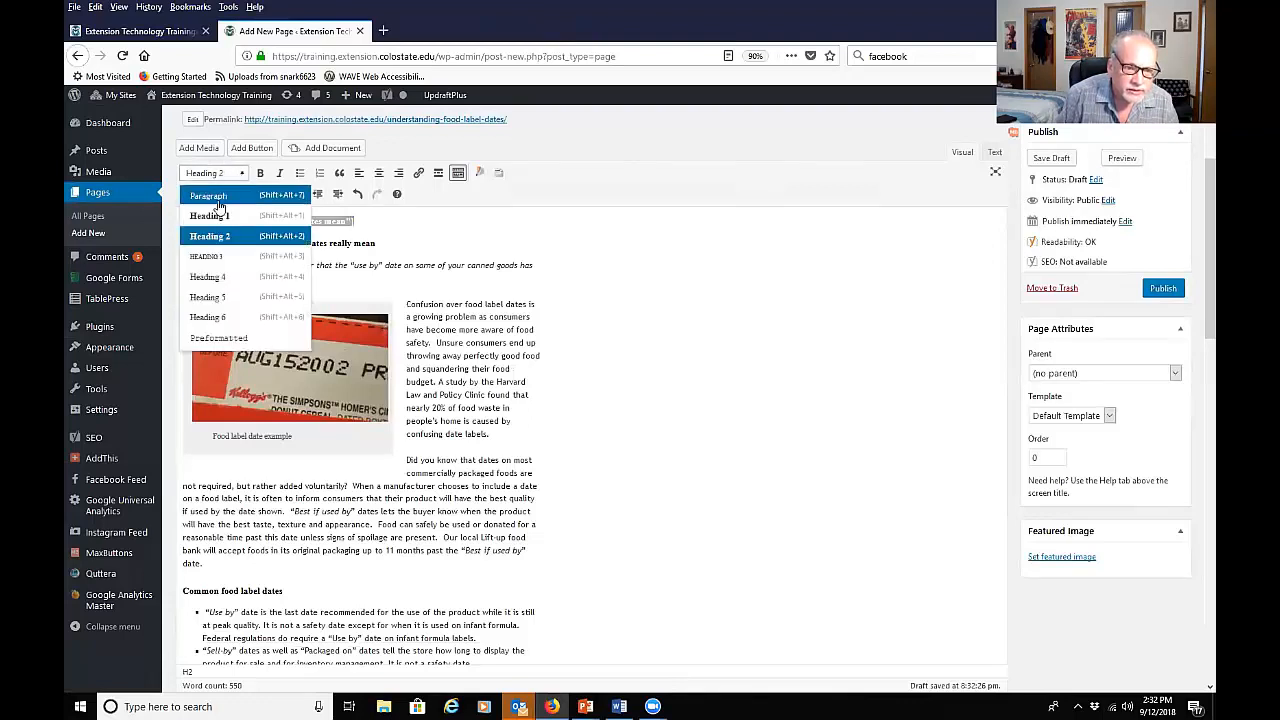
click(219, 199)
click(376, 220)
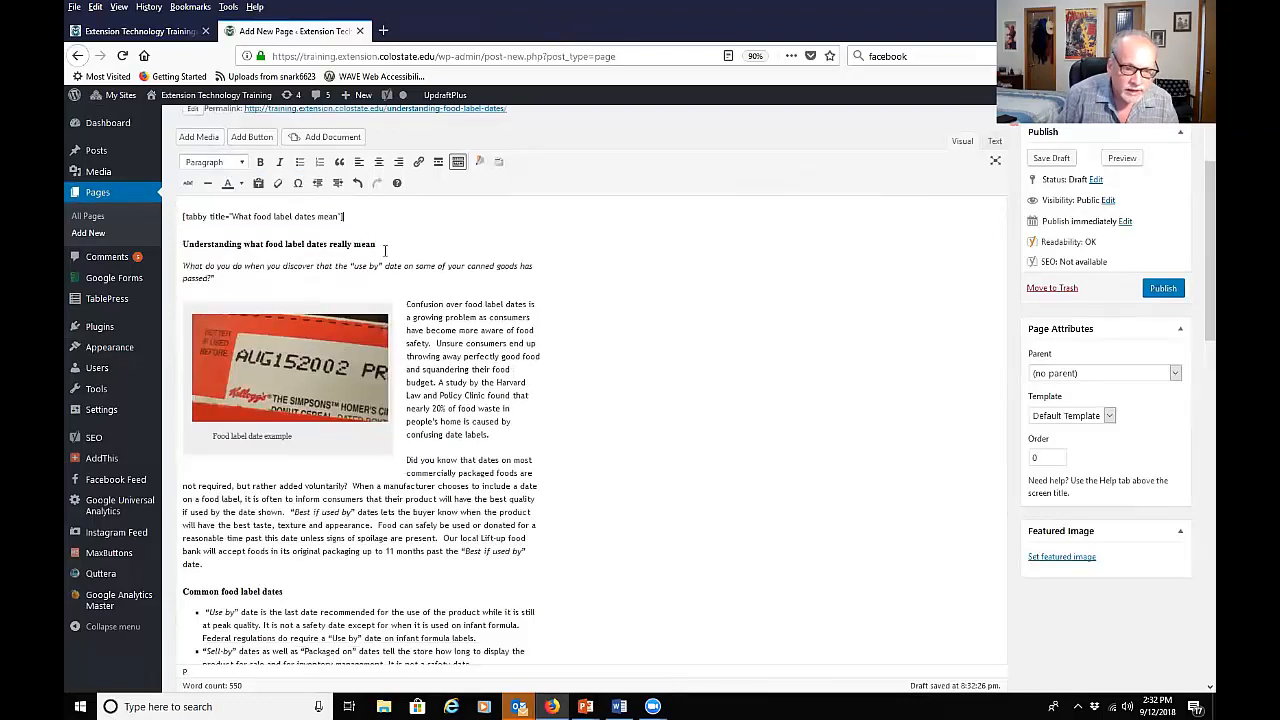
Step: Change the "Understanding what food label dates really mean" heading to Paragraph format and make it bold
drag(384, 245, 150, 238)
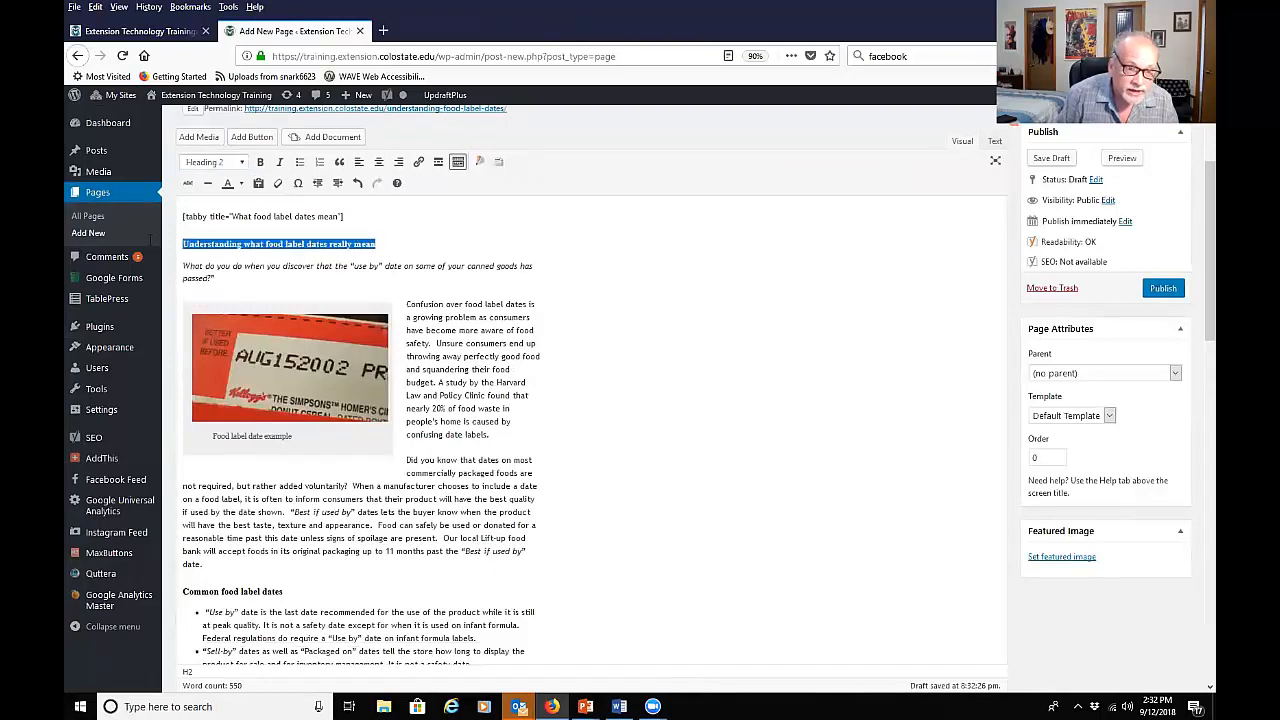
click(241, 165)
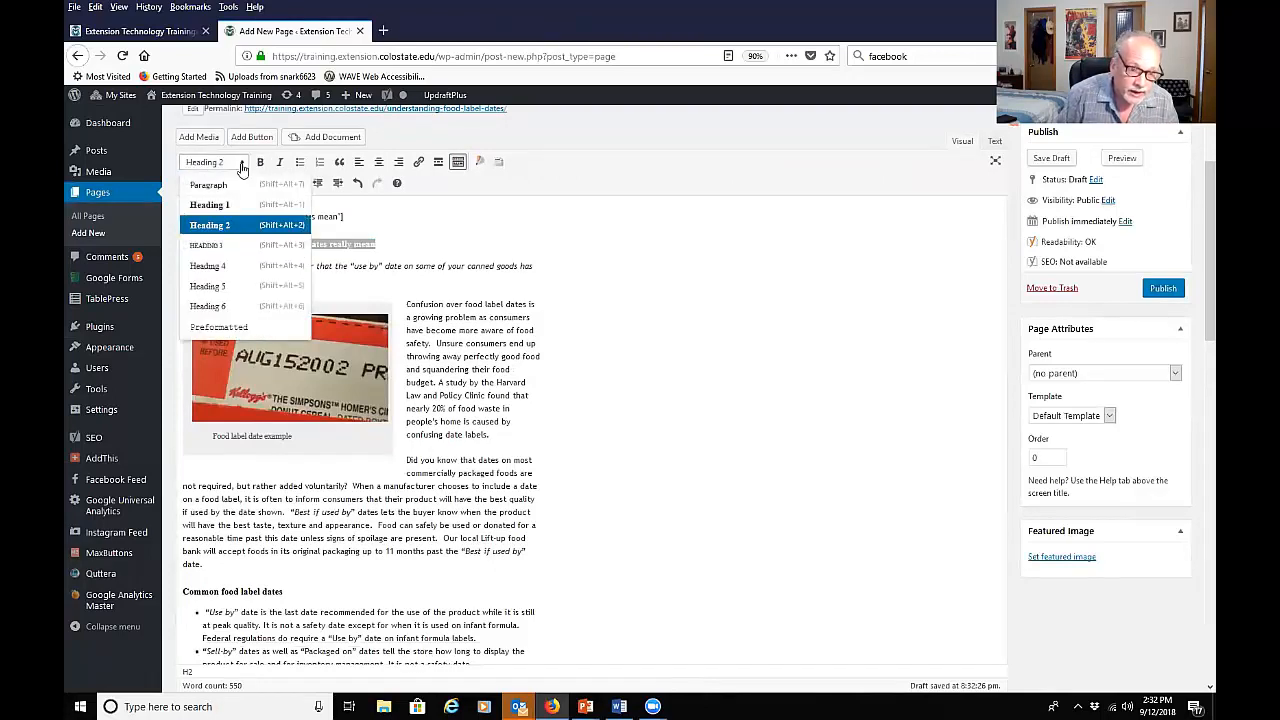
click(222, 187)
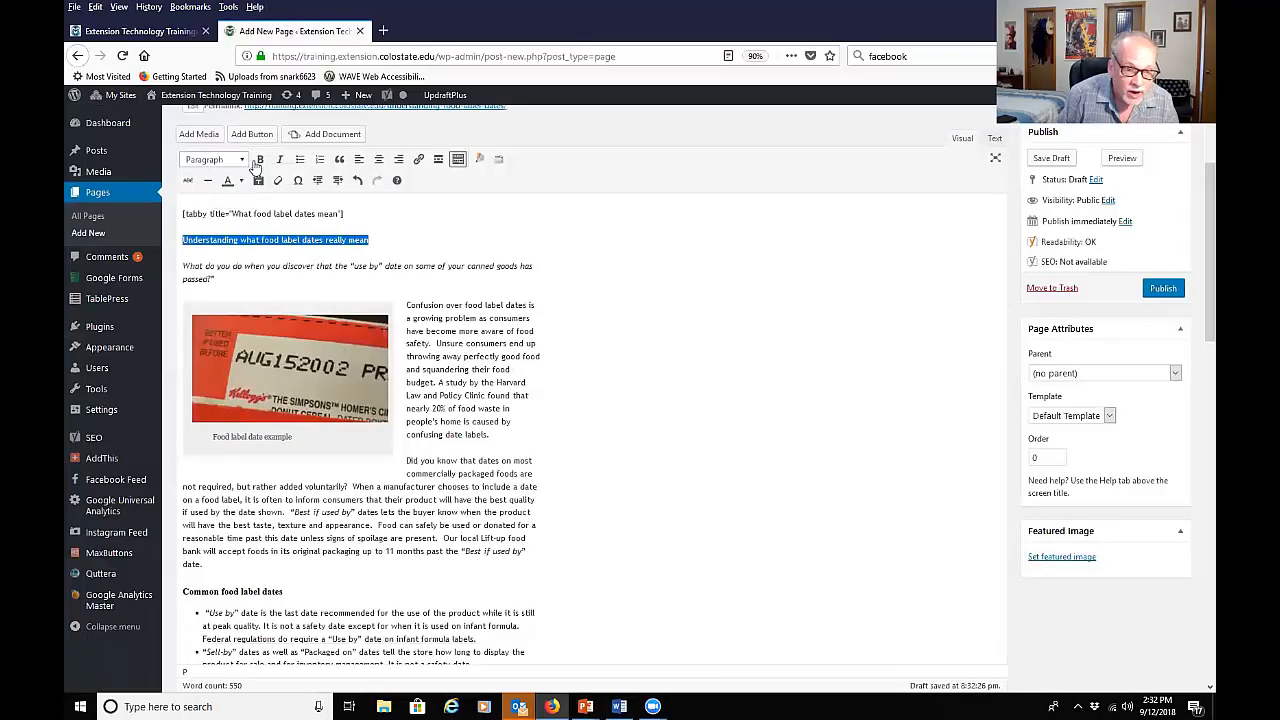
click(260, 159)
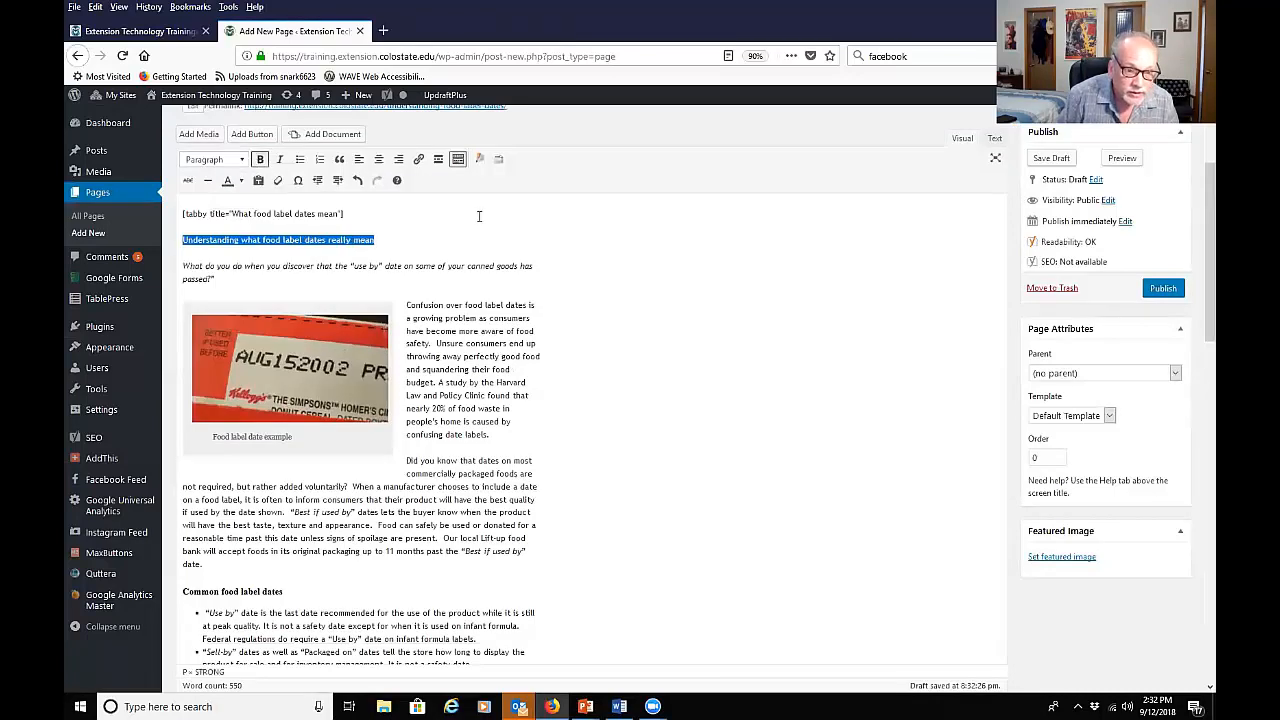
click(396, 249)
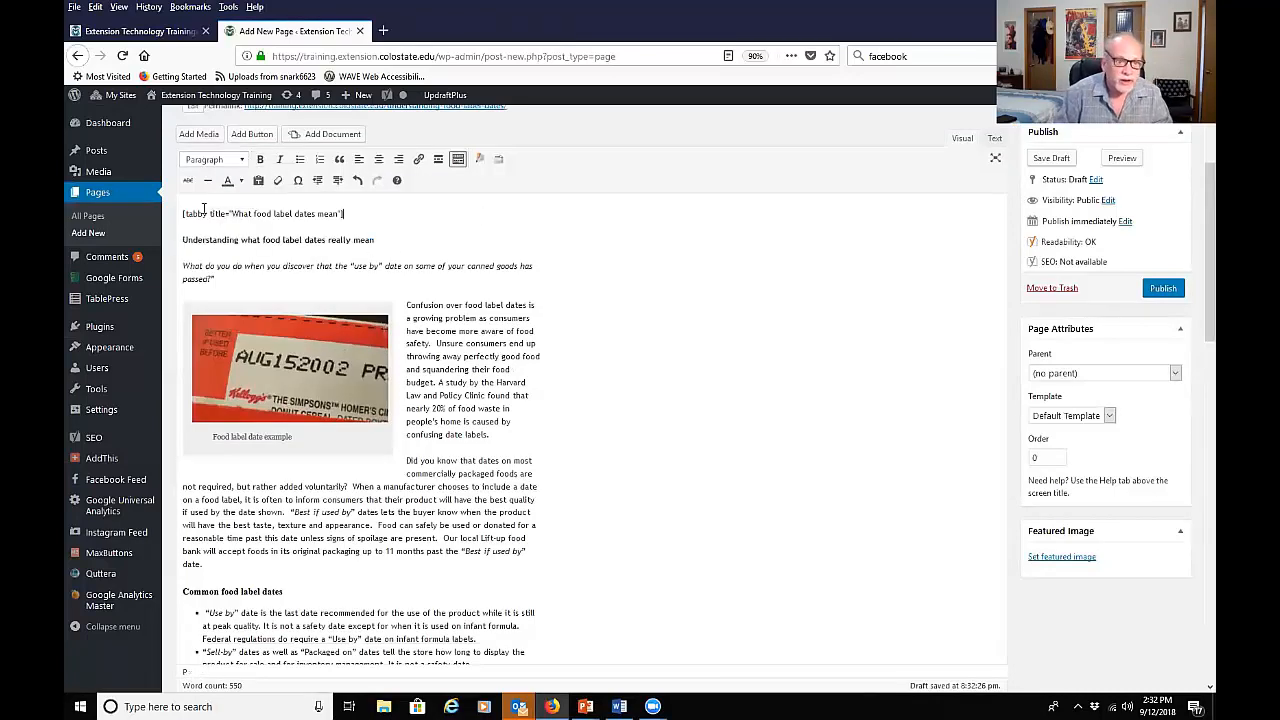
Step: Set the "Understanding what food label dates really mean" line to Heading 3 and remove its bold formatting
click(259, 240)
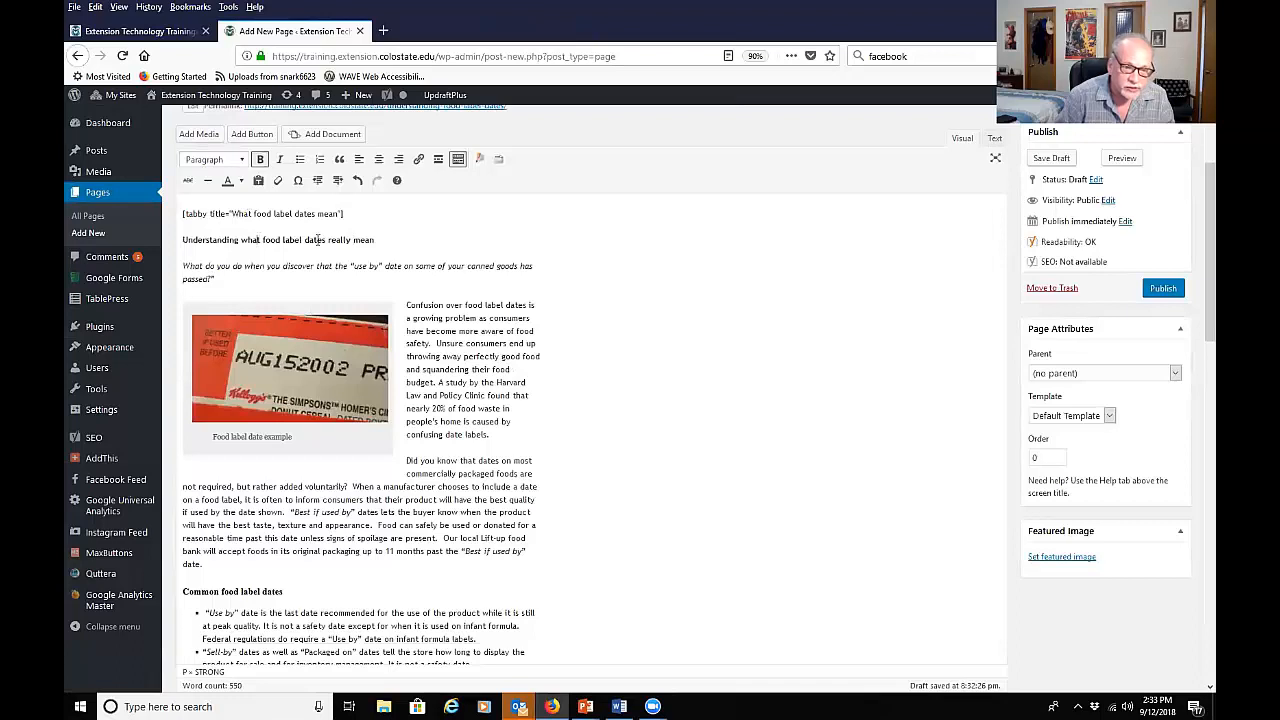
drag(192, 237, 337, 237)
click(337, 239)
click(239, 246)
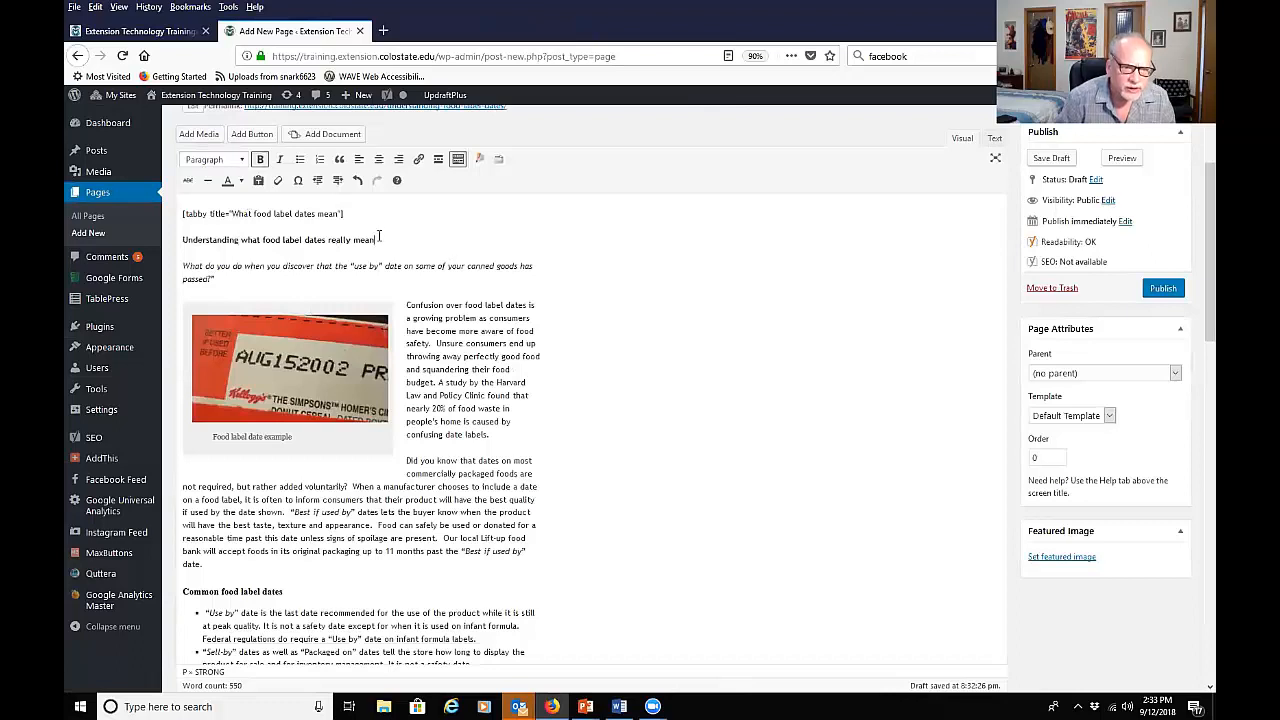
drag(379, 239, 182, 240)
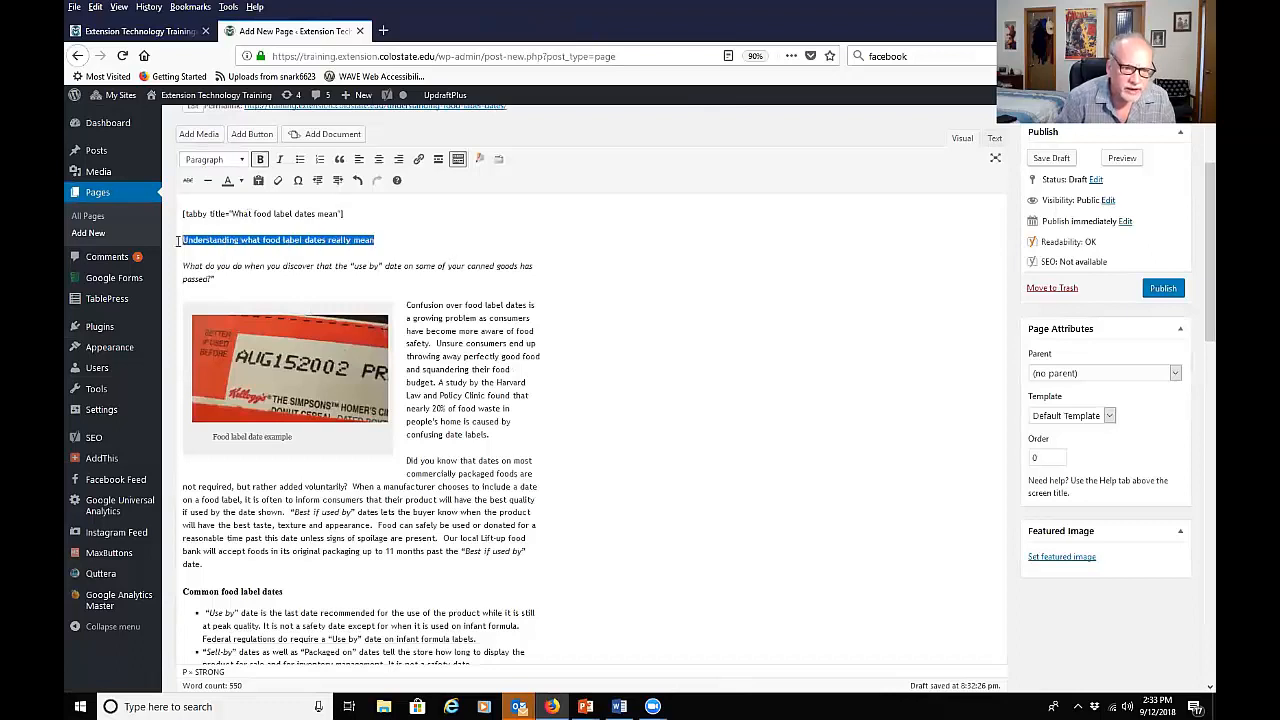
click(244, 162)
click(218, 240)
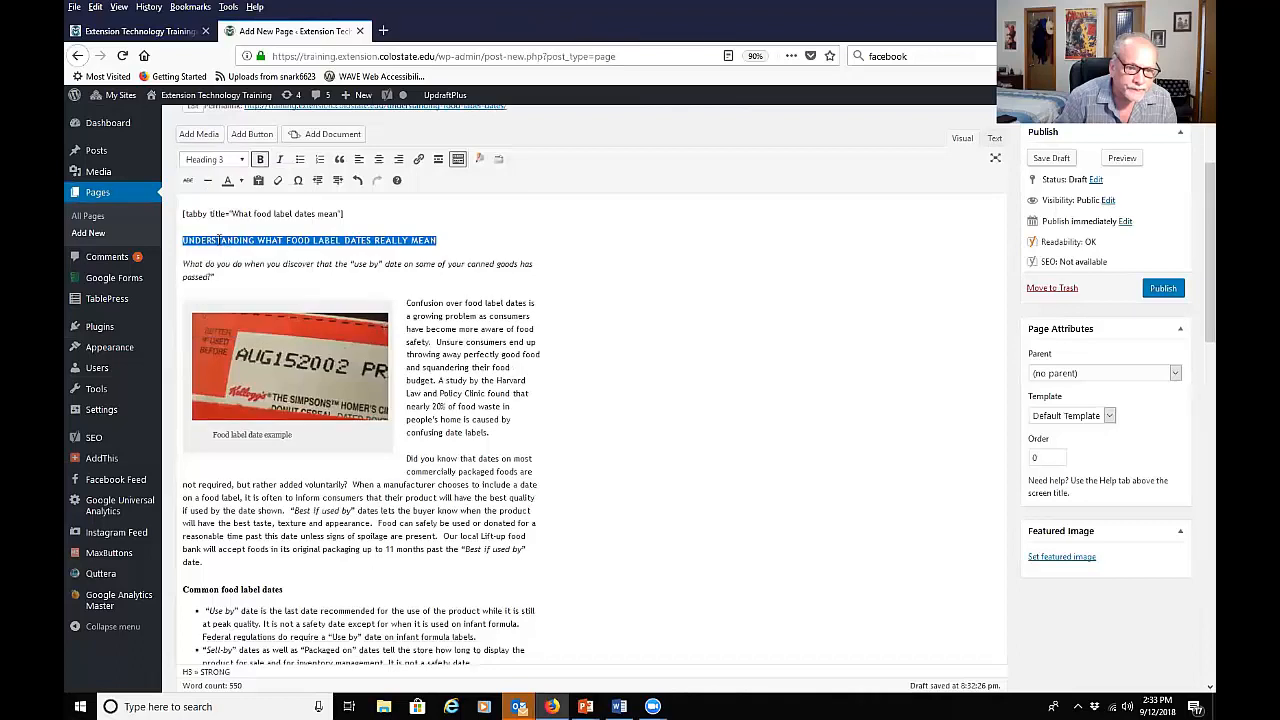
click(453, 235)
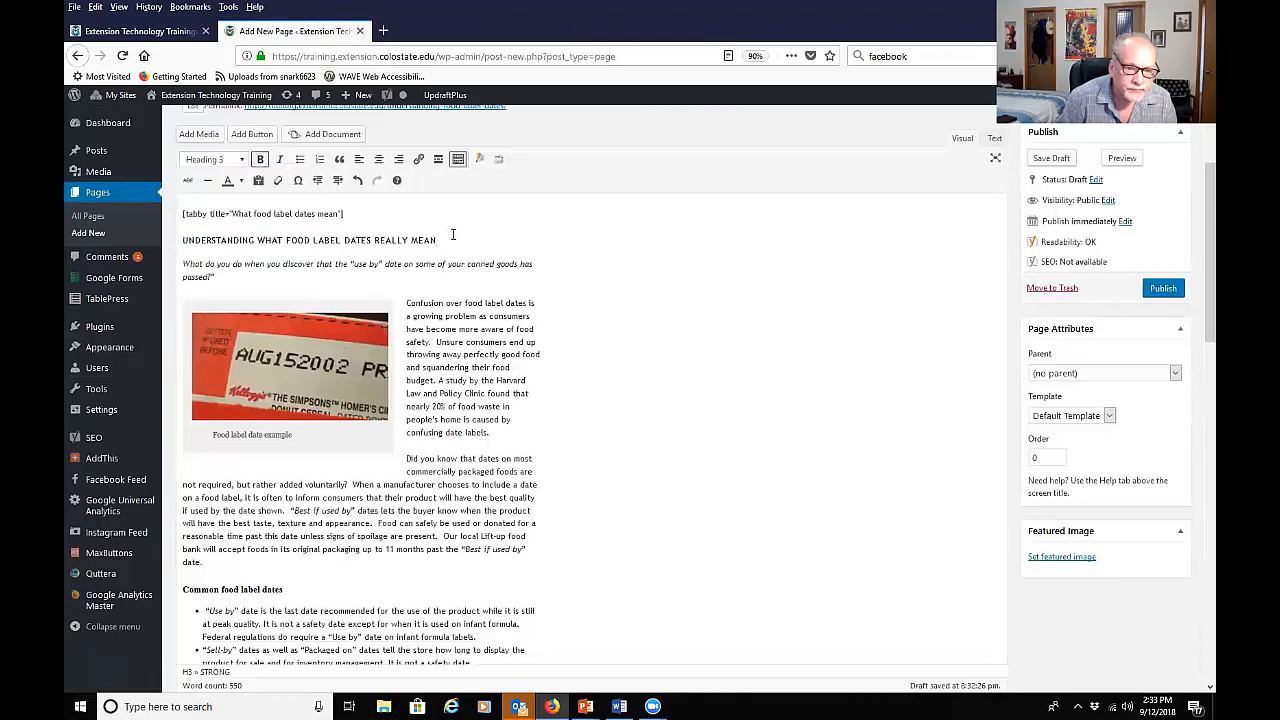
triple_click(366, 242)
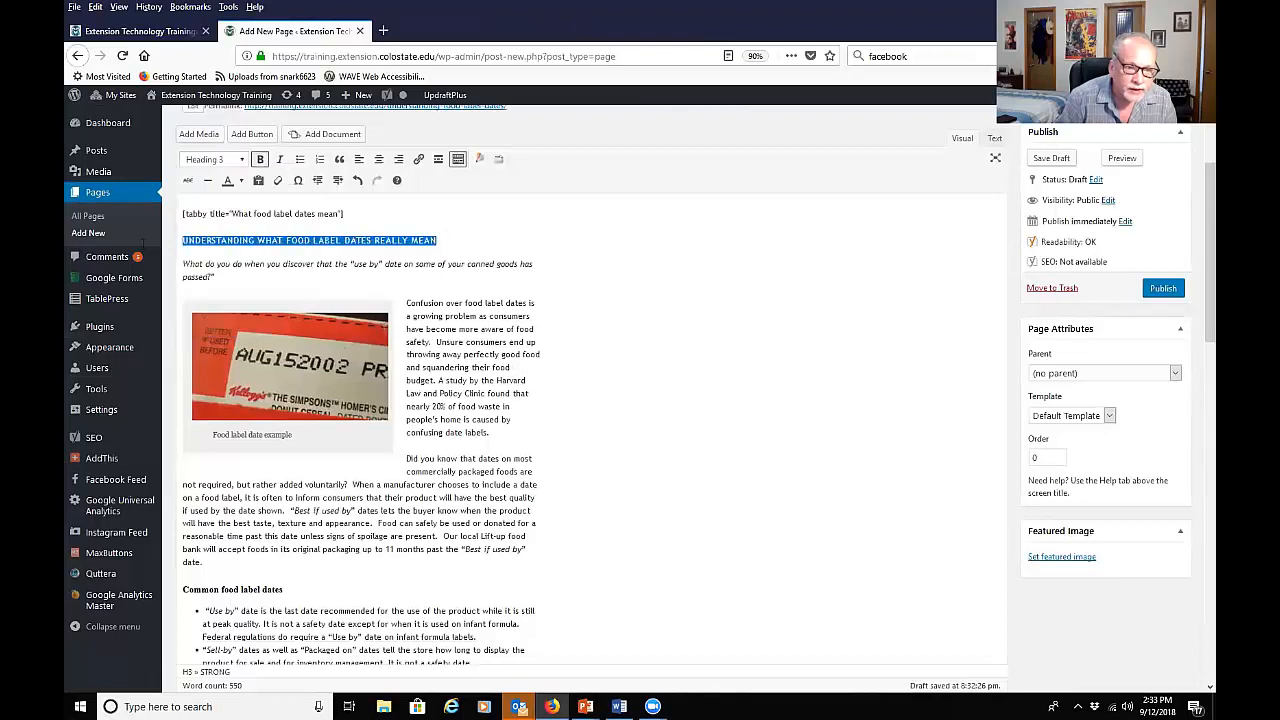
click(260, 160)
click(369, 240)
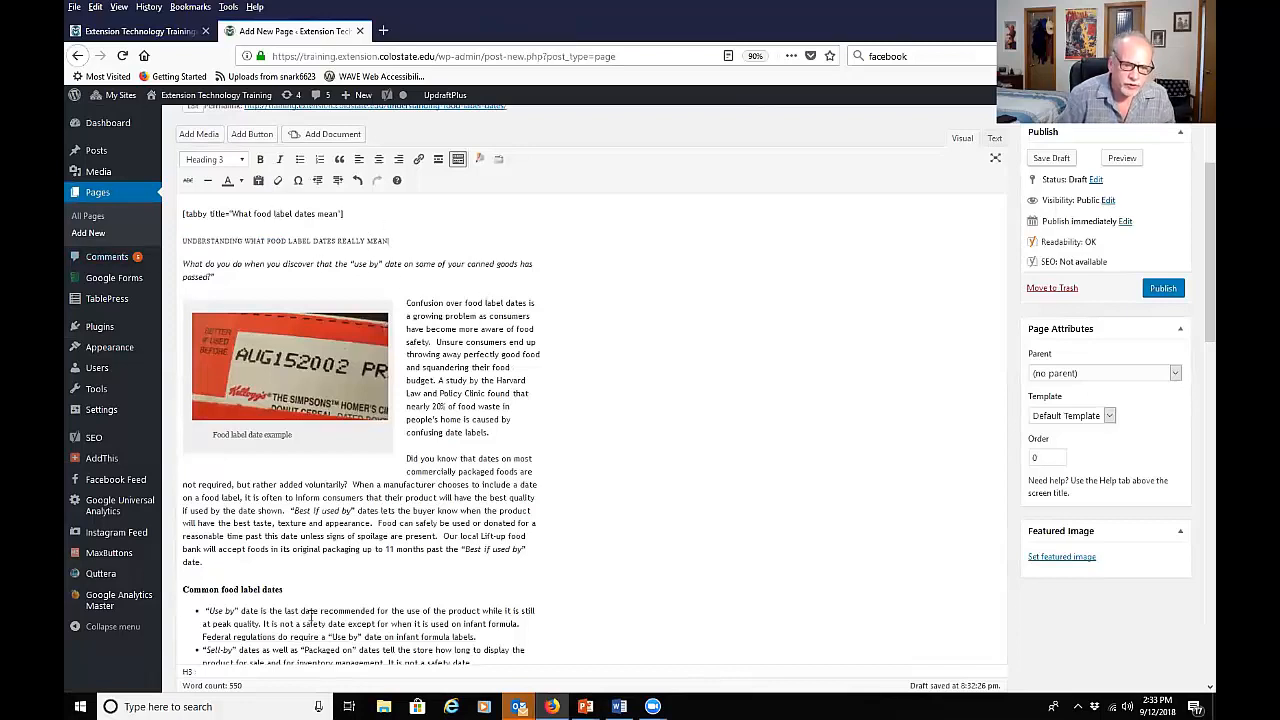
Step: Insert the shortcode [tabby title="Common food label dates"] on a new line above the "Common food label dates" heading
click(219, 563)
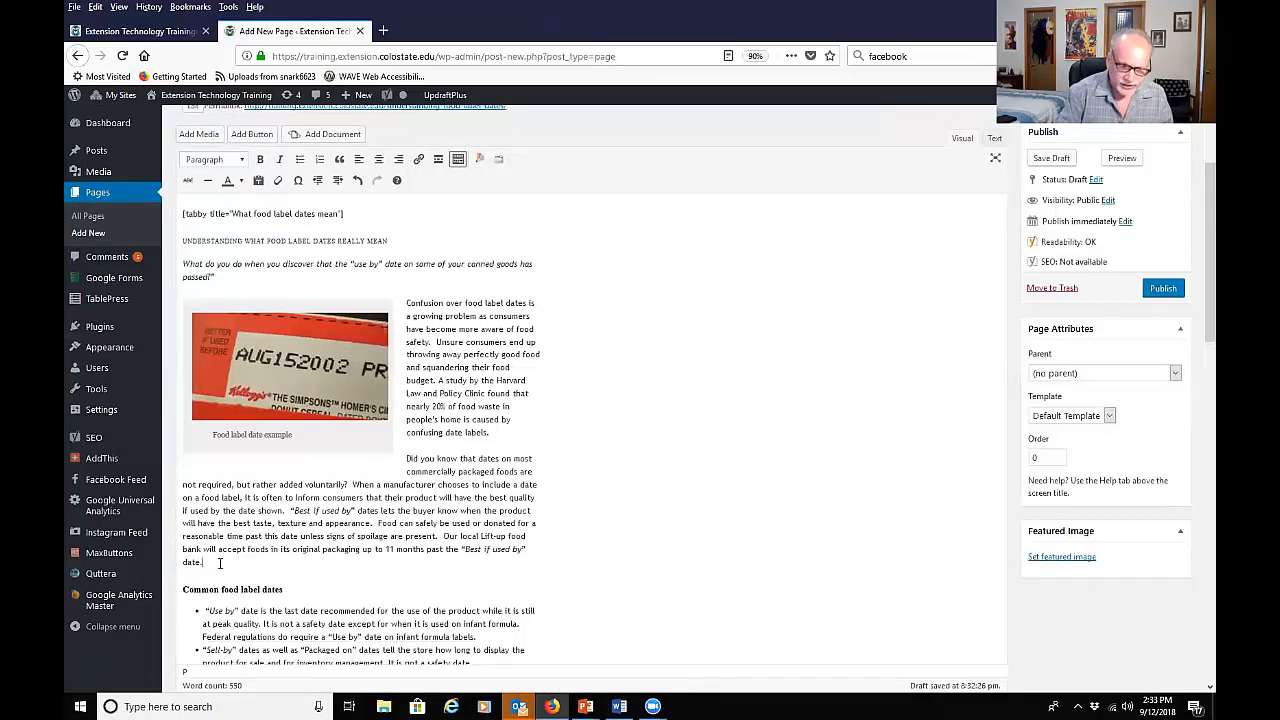
key(Return)
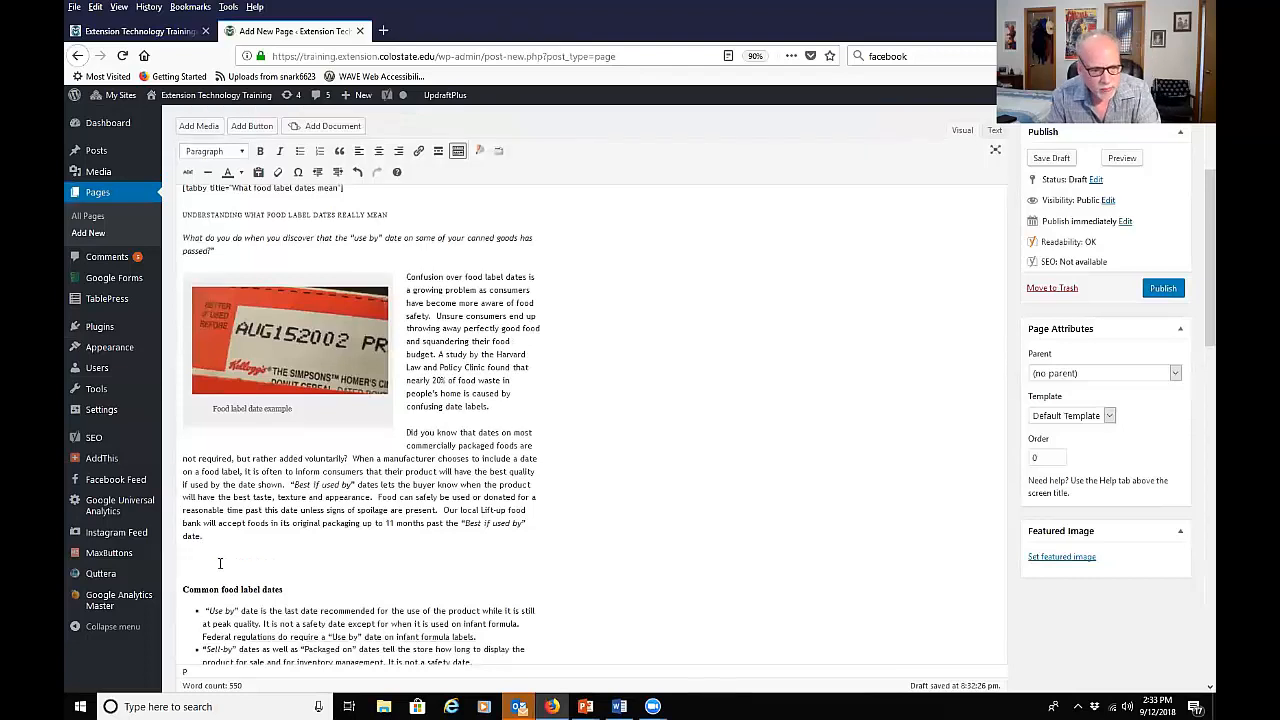
text([tabby title=)
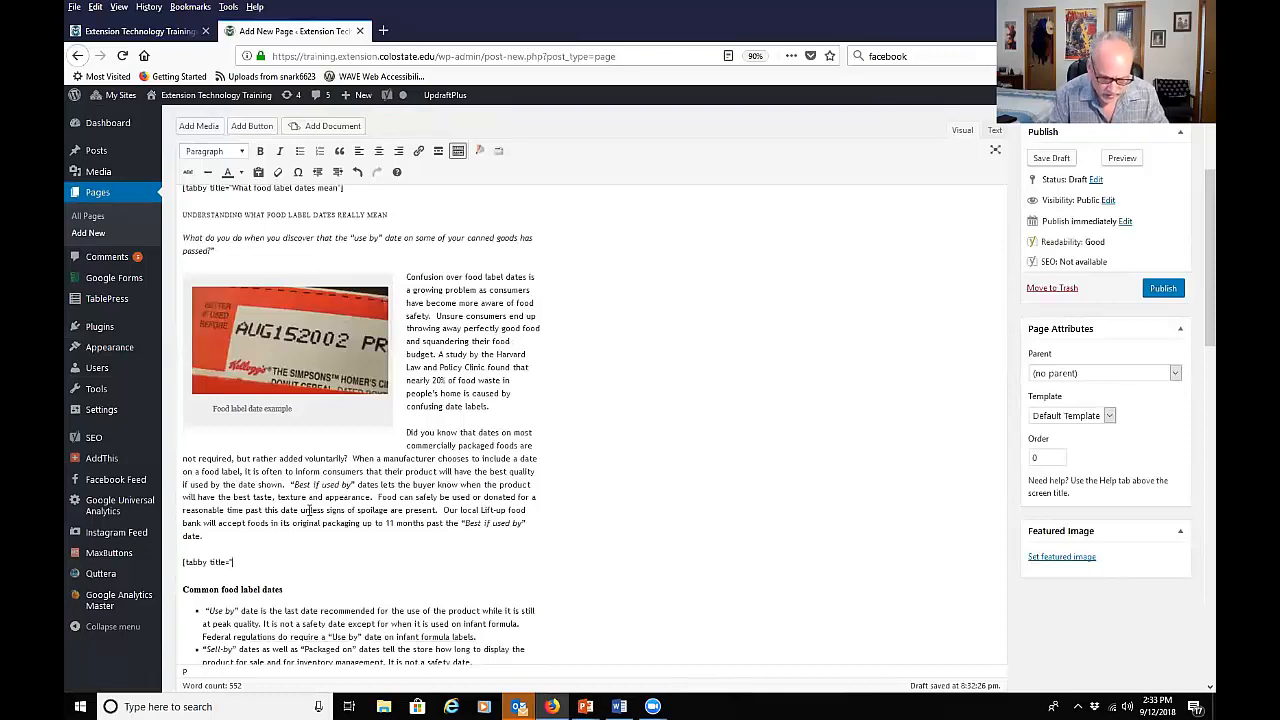
text("Comm)
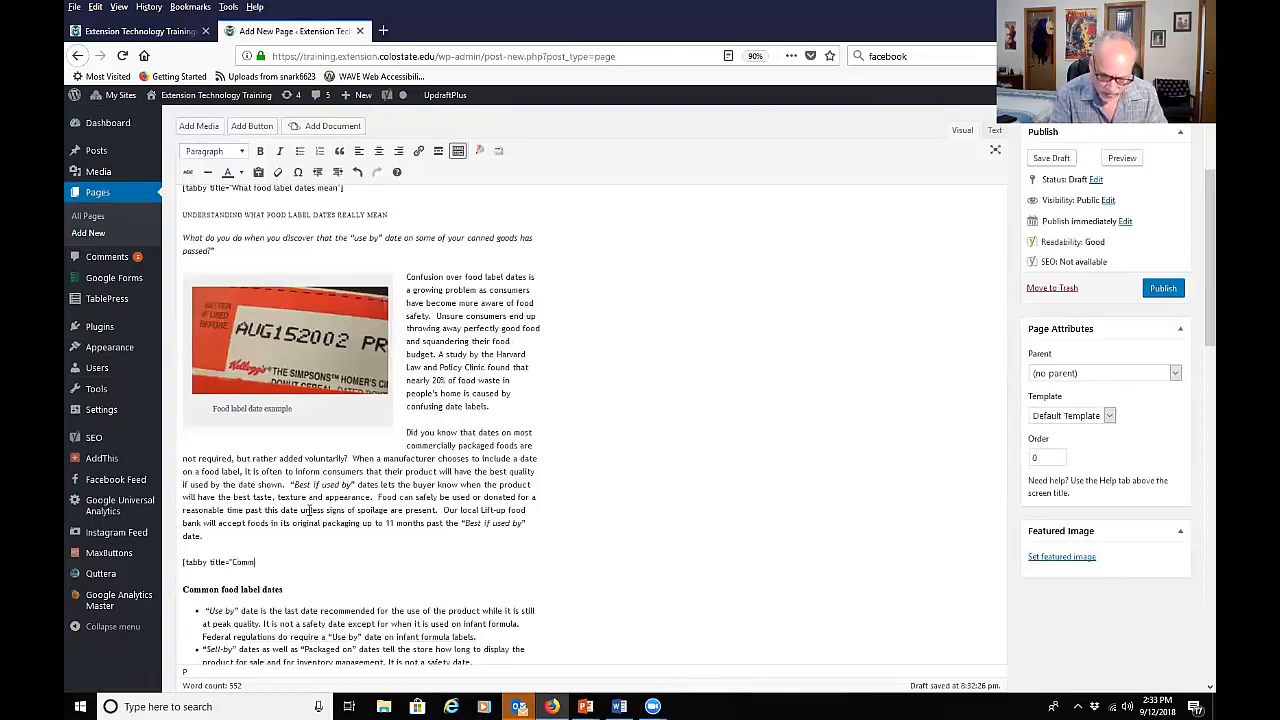
text(on food )
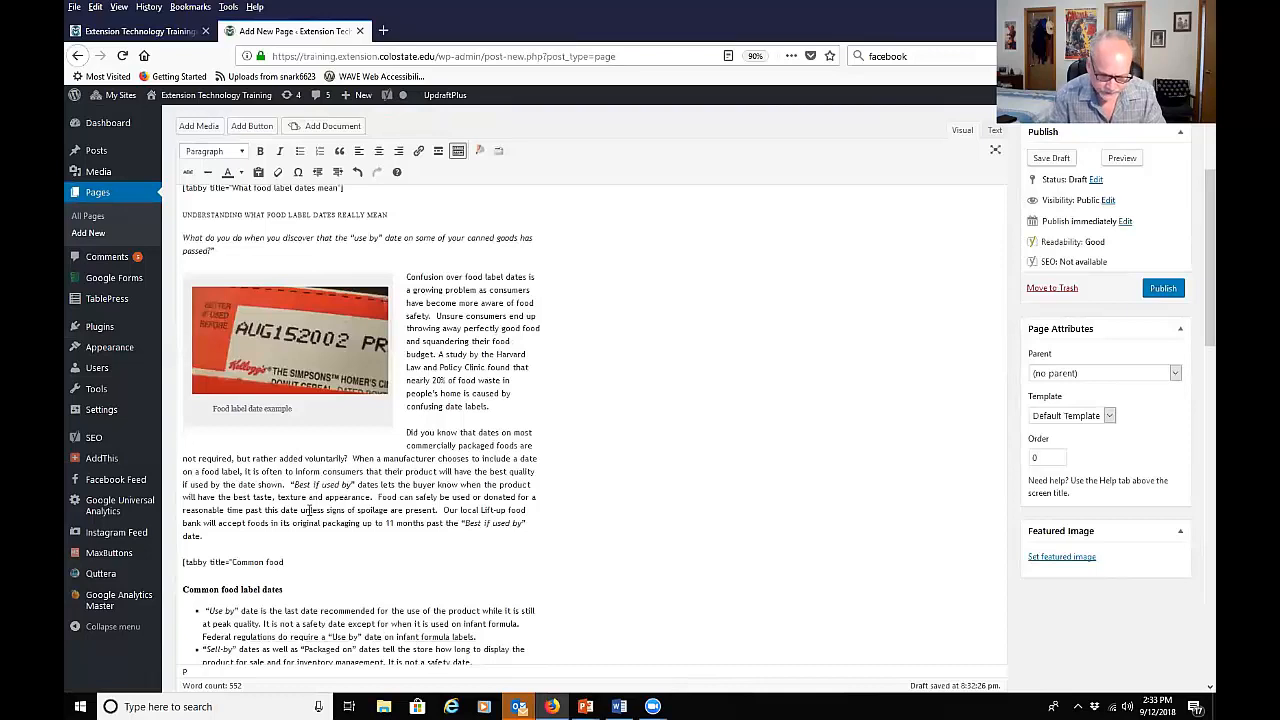
text(label)
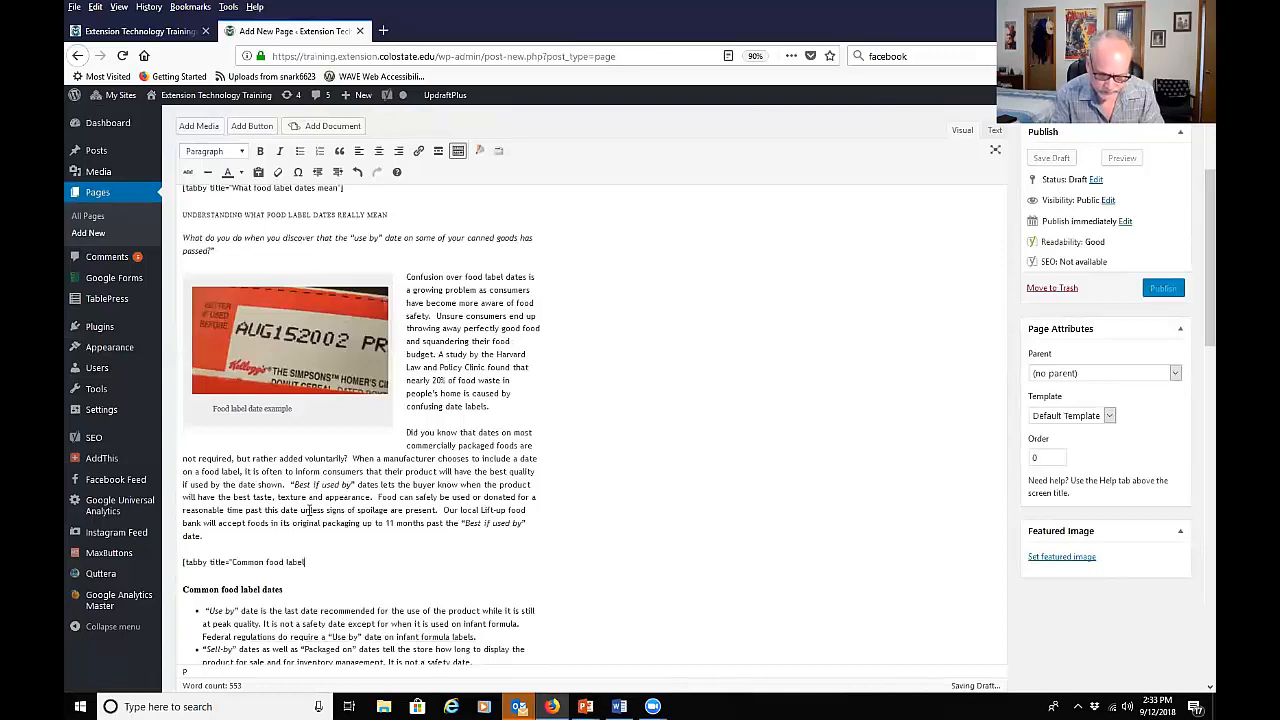
text( dats)
text(")
text(es)
text(])
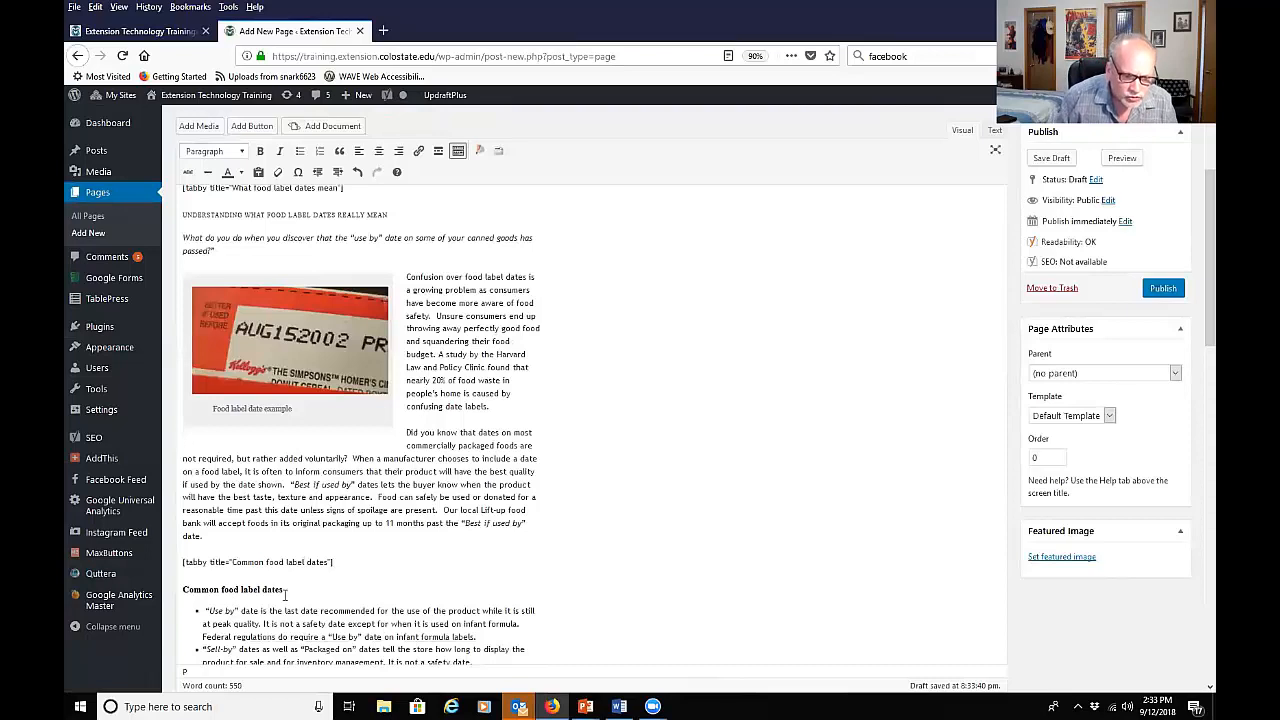
Step: Change the "Common food label dates" heading to Heading 3
drag(288, 590, 170, 598)
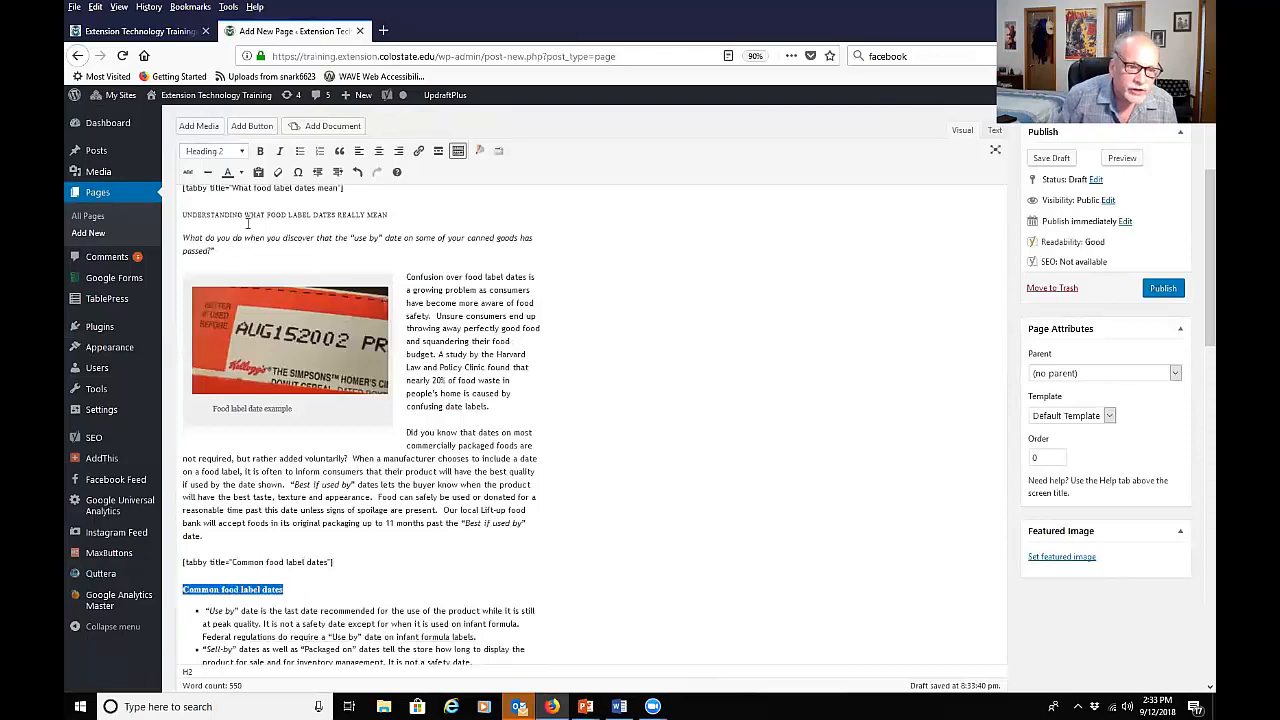
click(214, 151)
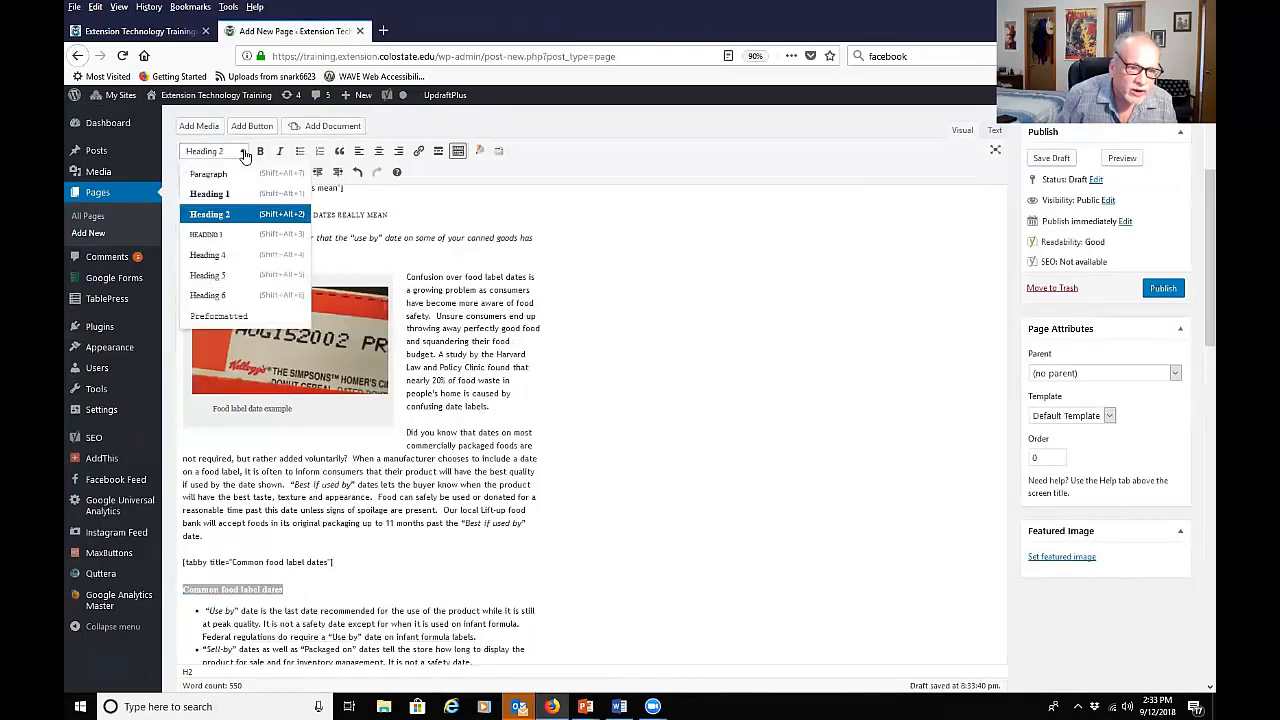
click(218, 234)
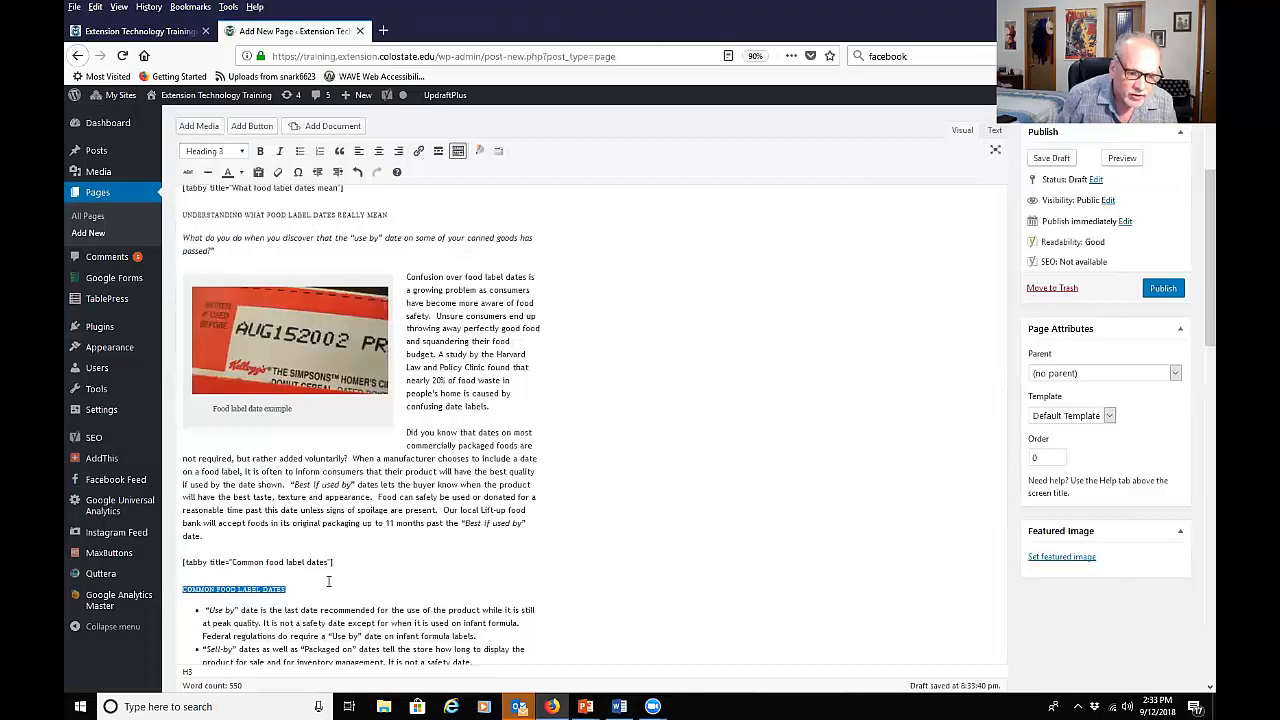
click(328, 583)
Step: Insert the shortcode [tabby title="Canned goods"] on a new line between the bulleted list and the "Canned goods and food safety" heading
scroll(391, 571, down, 4)
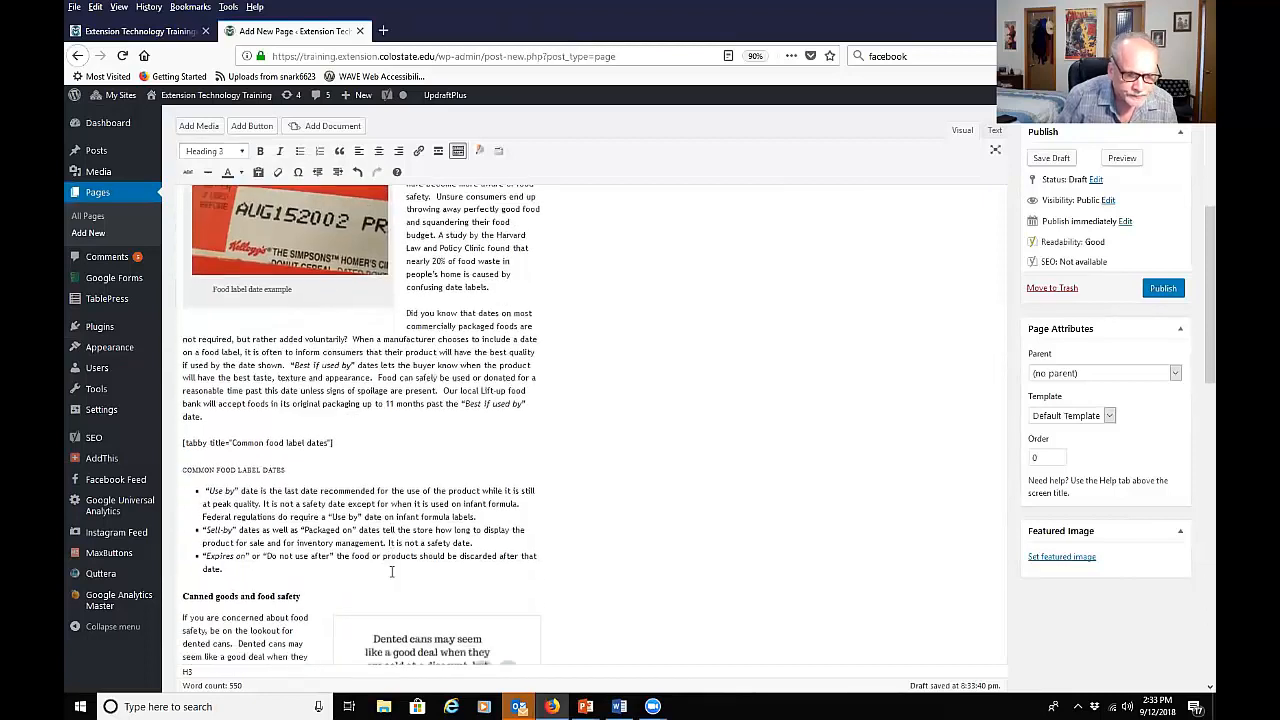
click(247, 489)
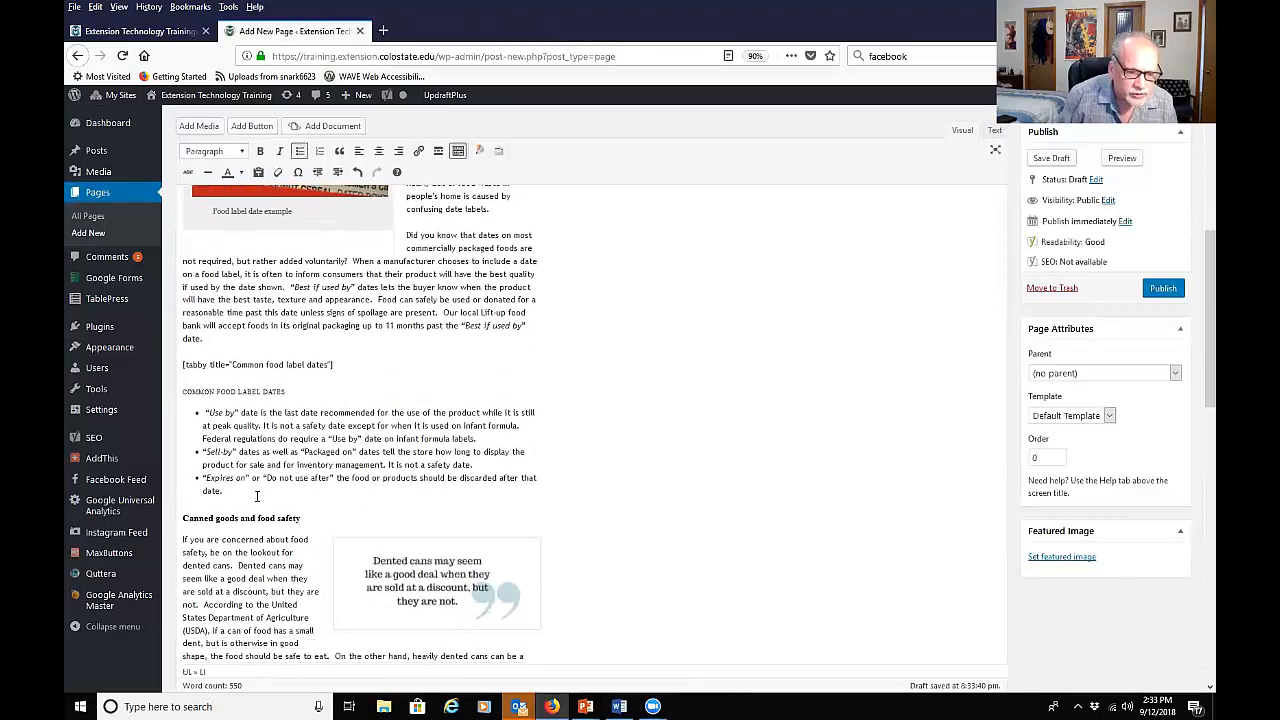
key(Return)
key(Return)
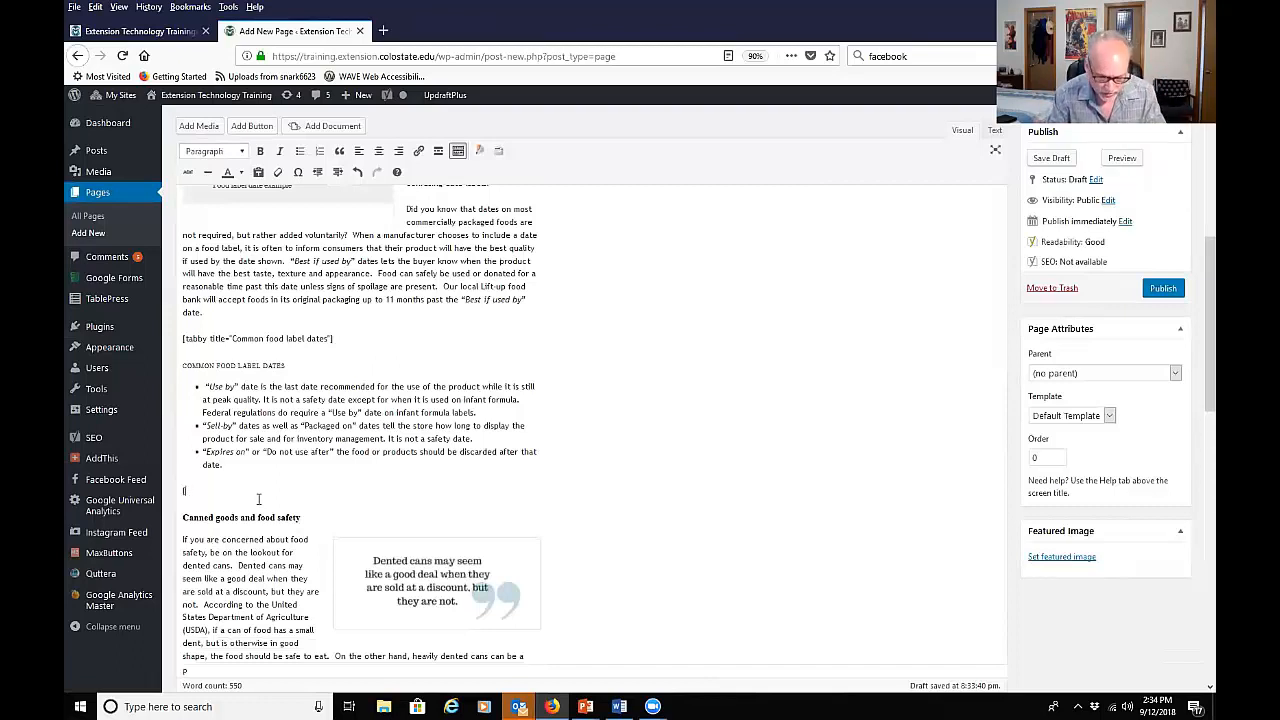
text(bby)
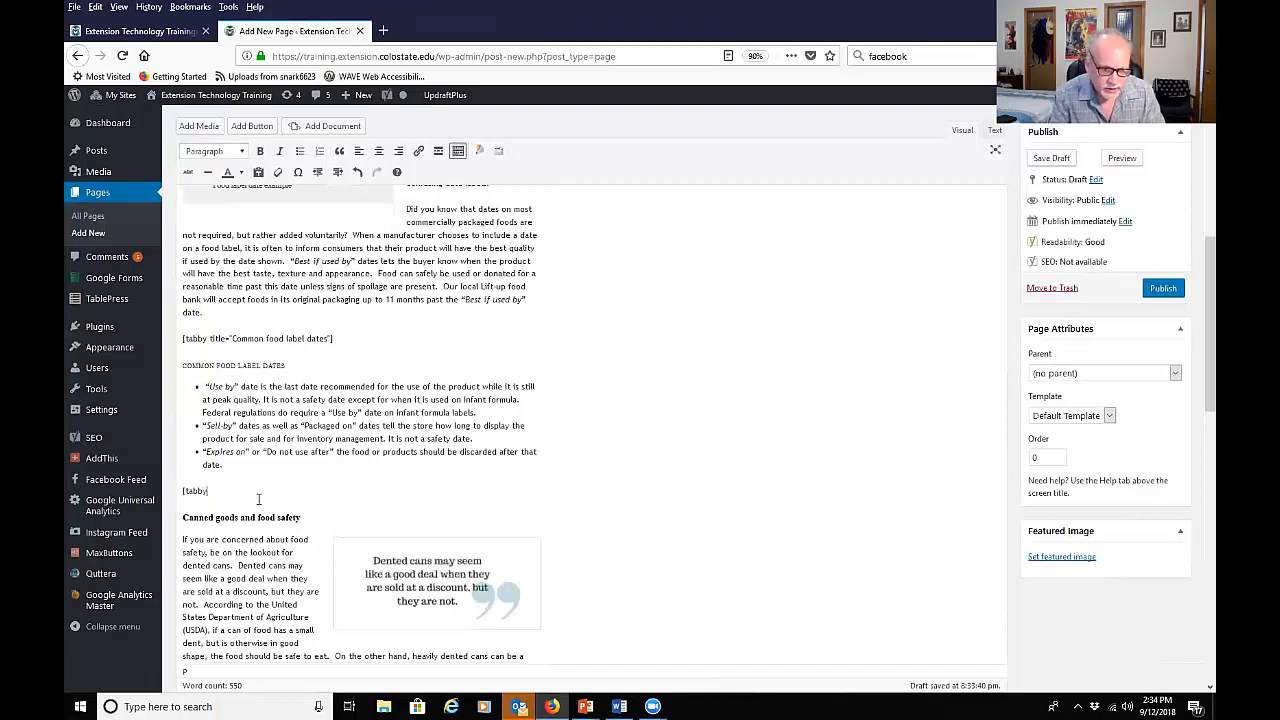
text( title=)
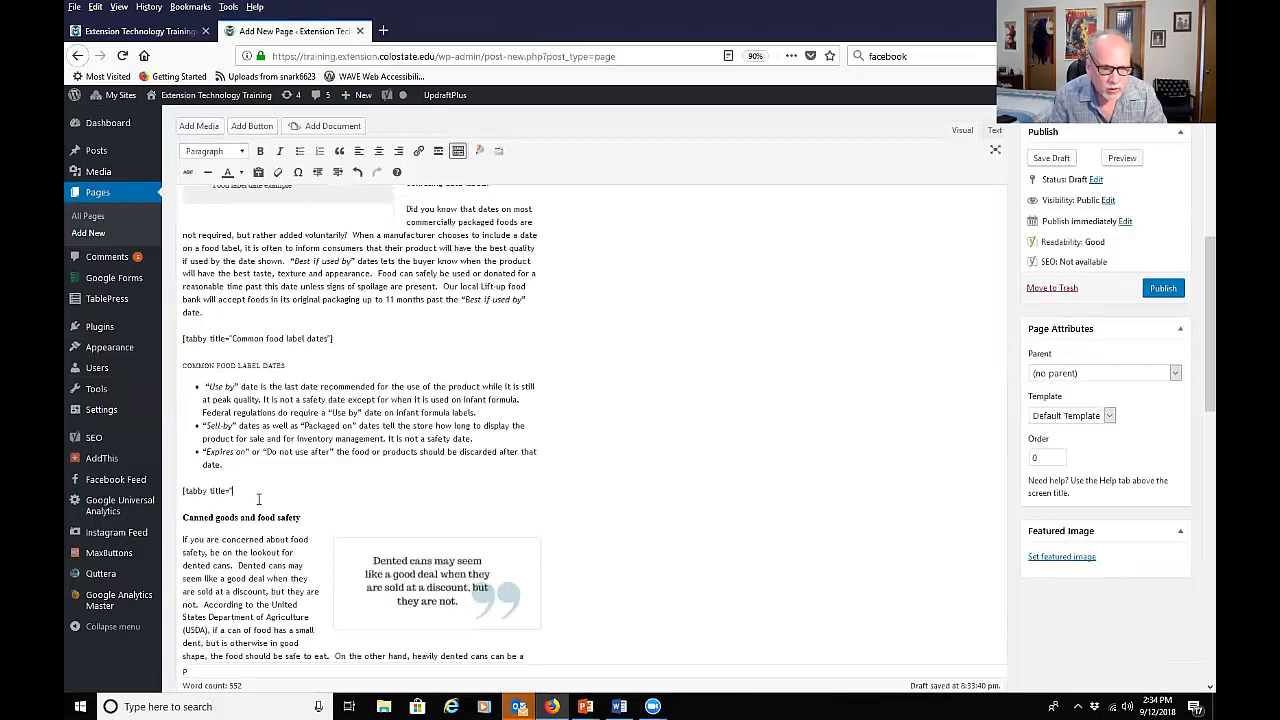
text("Ca)
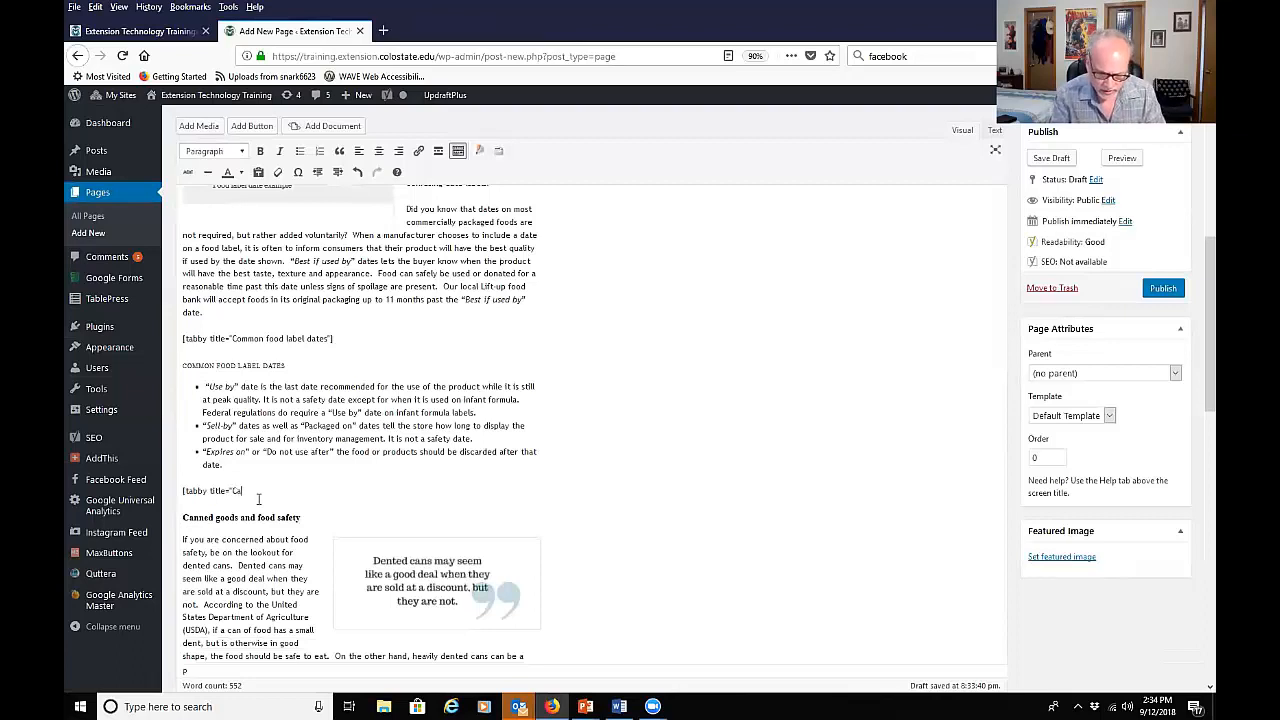
text(nned goods)
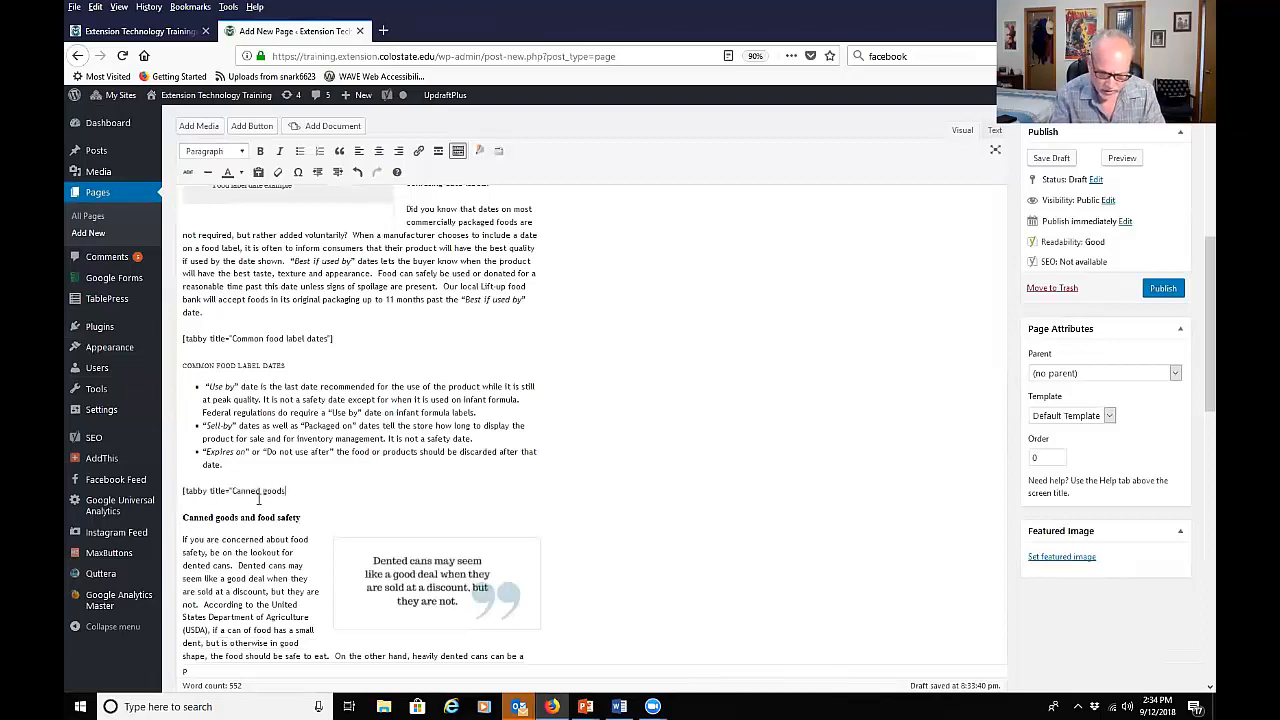
text(")
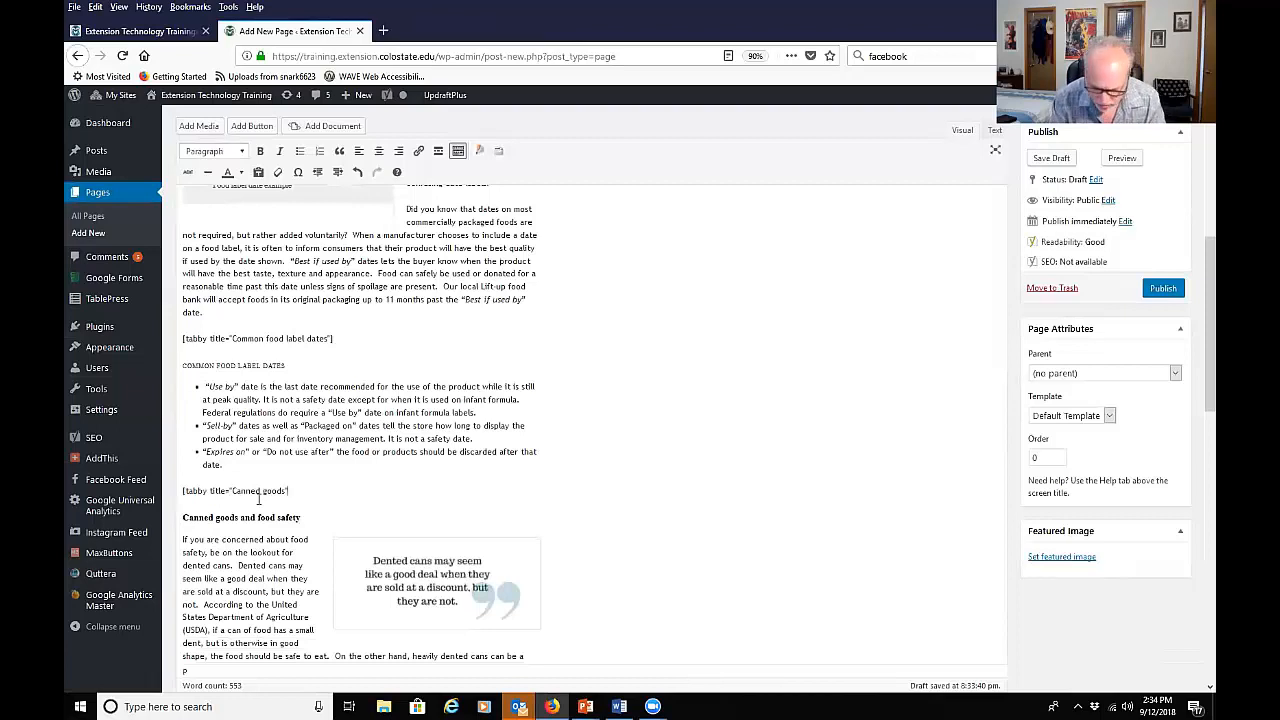
text(])
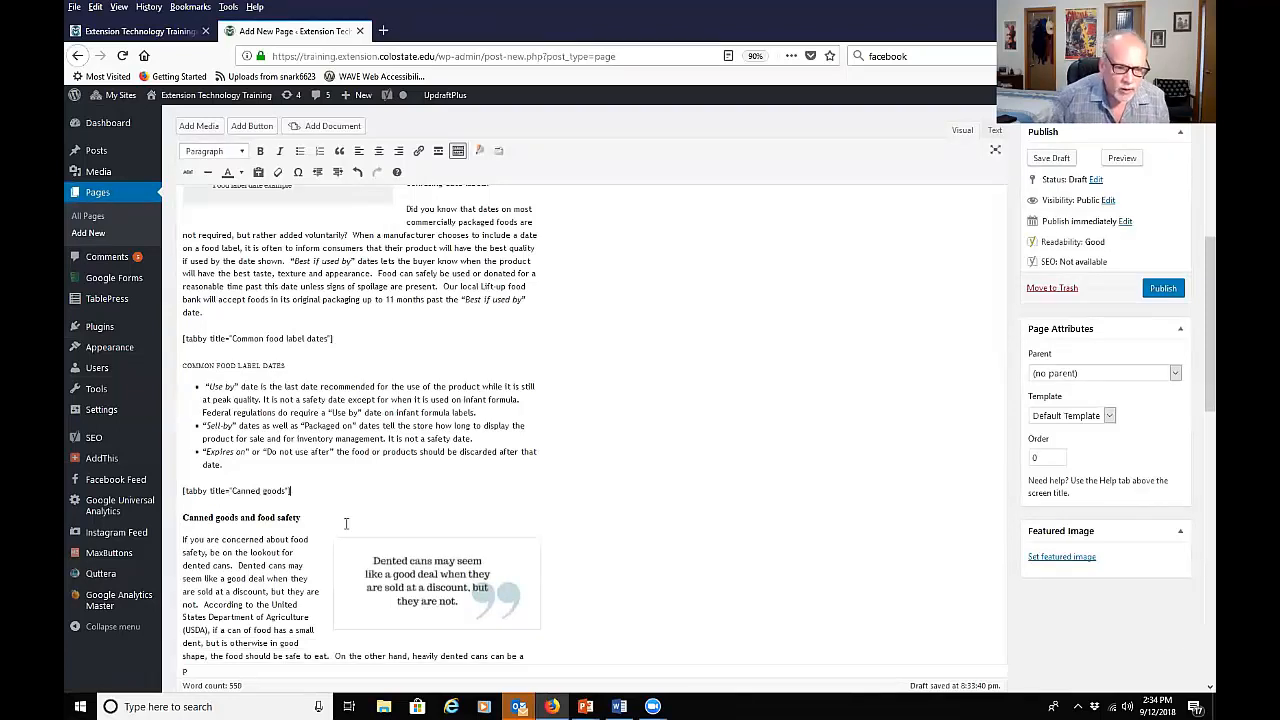
Step: Insert the shortcode [tabbyending] on a new line after the page's last paragraph
scroll(346, 523, down, 5)
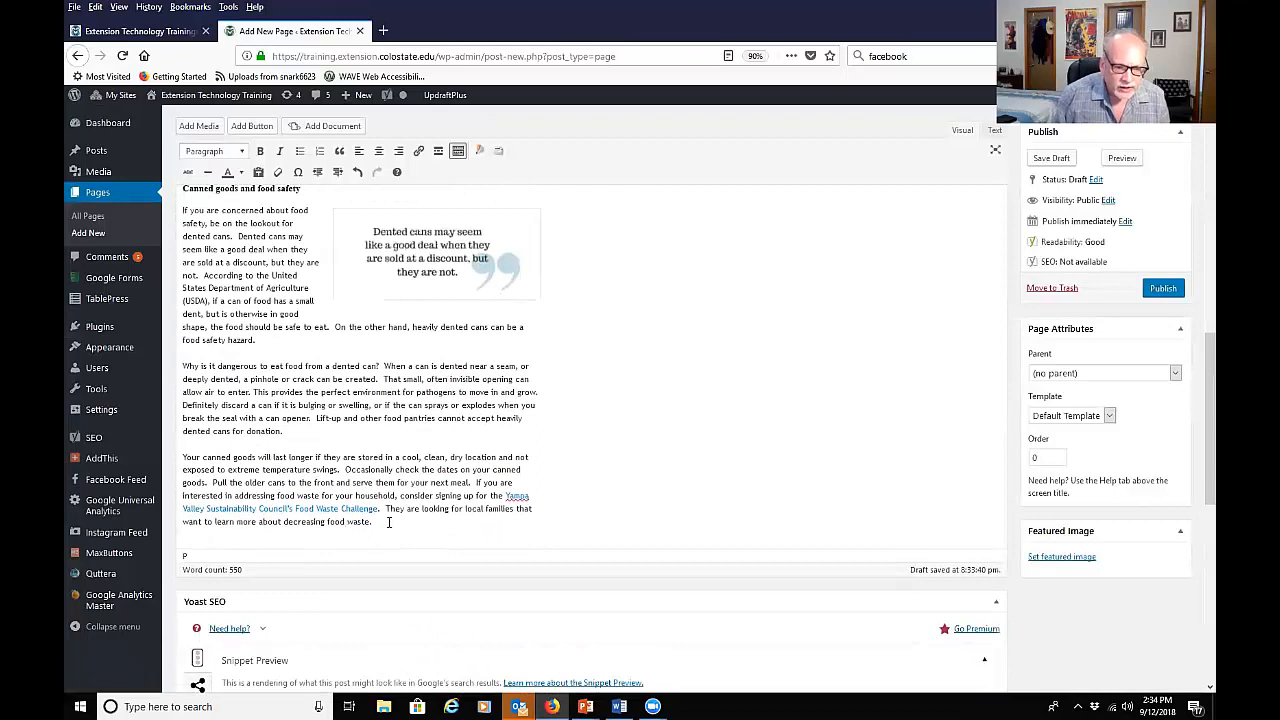
key(Return)
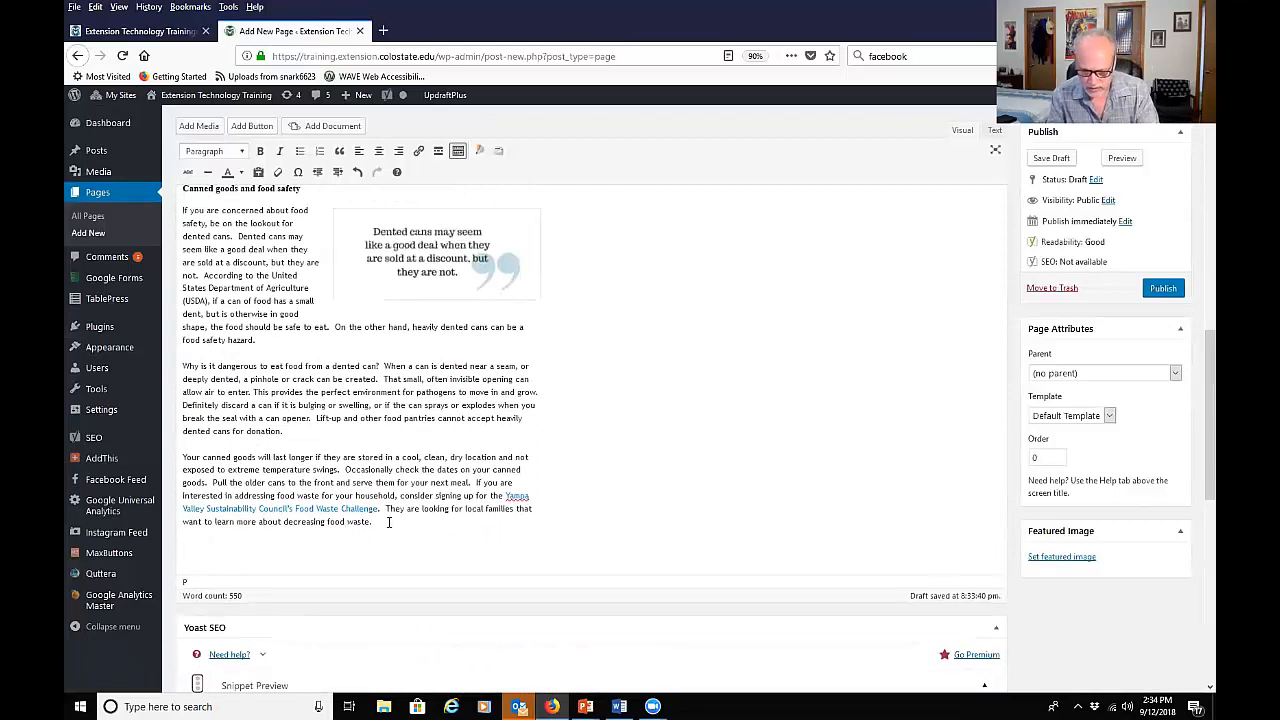
text([ta)
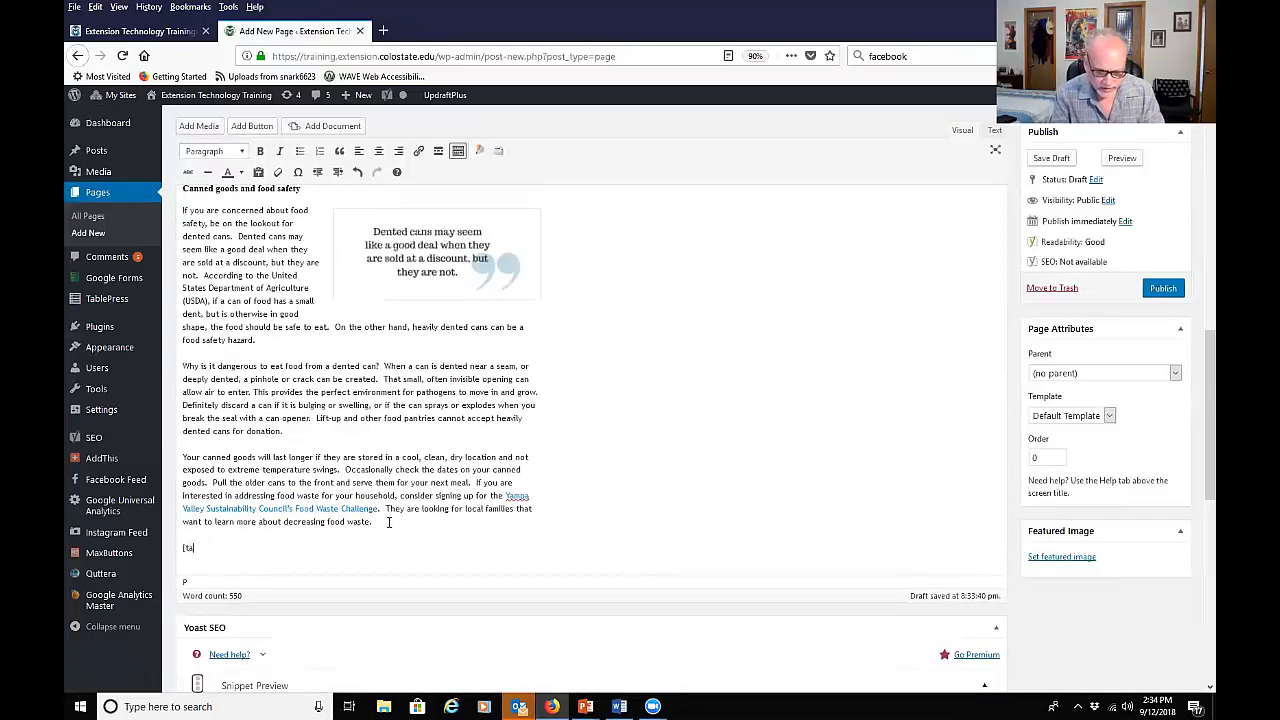
text(bbyen)
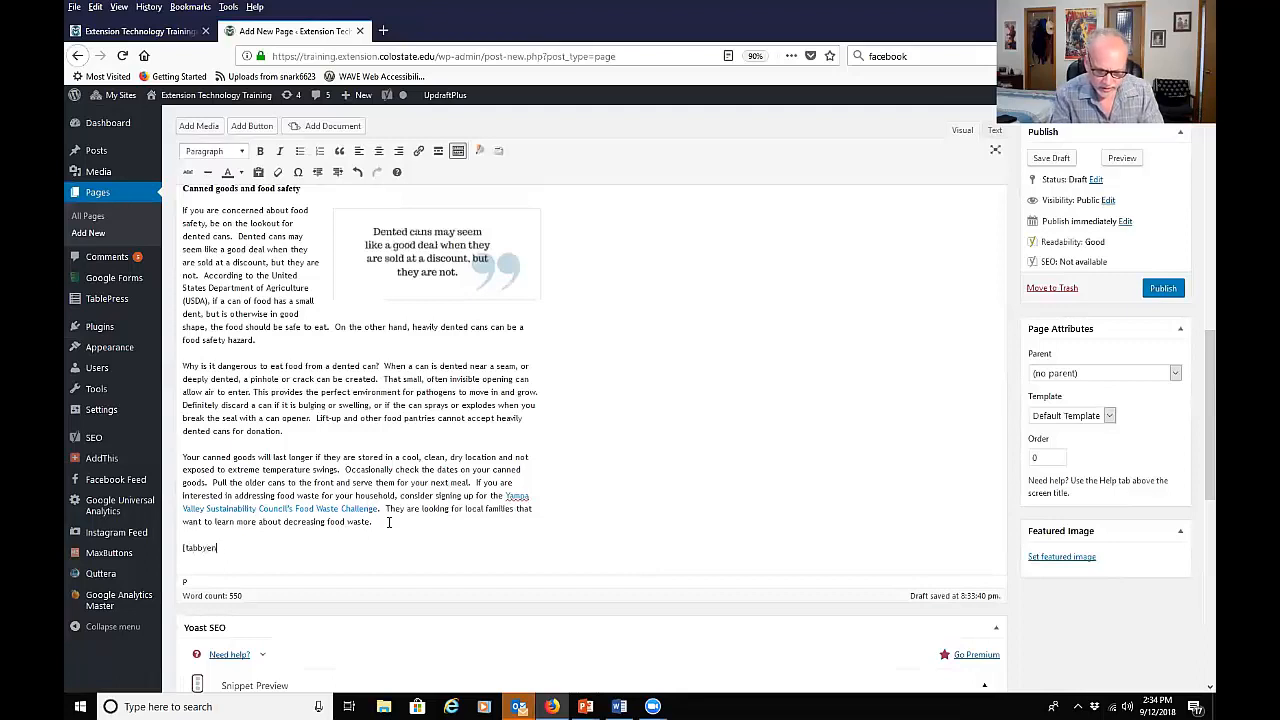
text(ding])
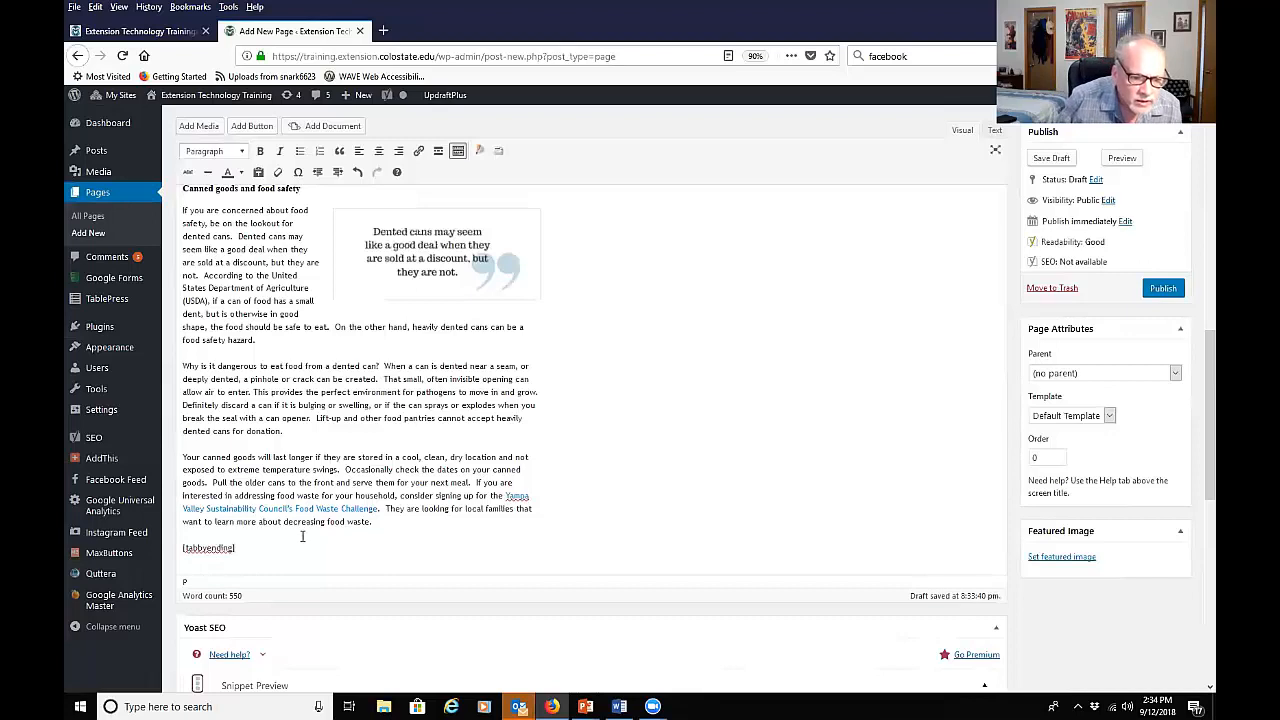
Step: Change the "Canned goods and food safety" heading to Heading 3
scroll(302, 537, up, 3)
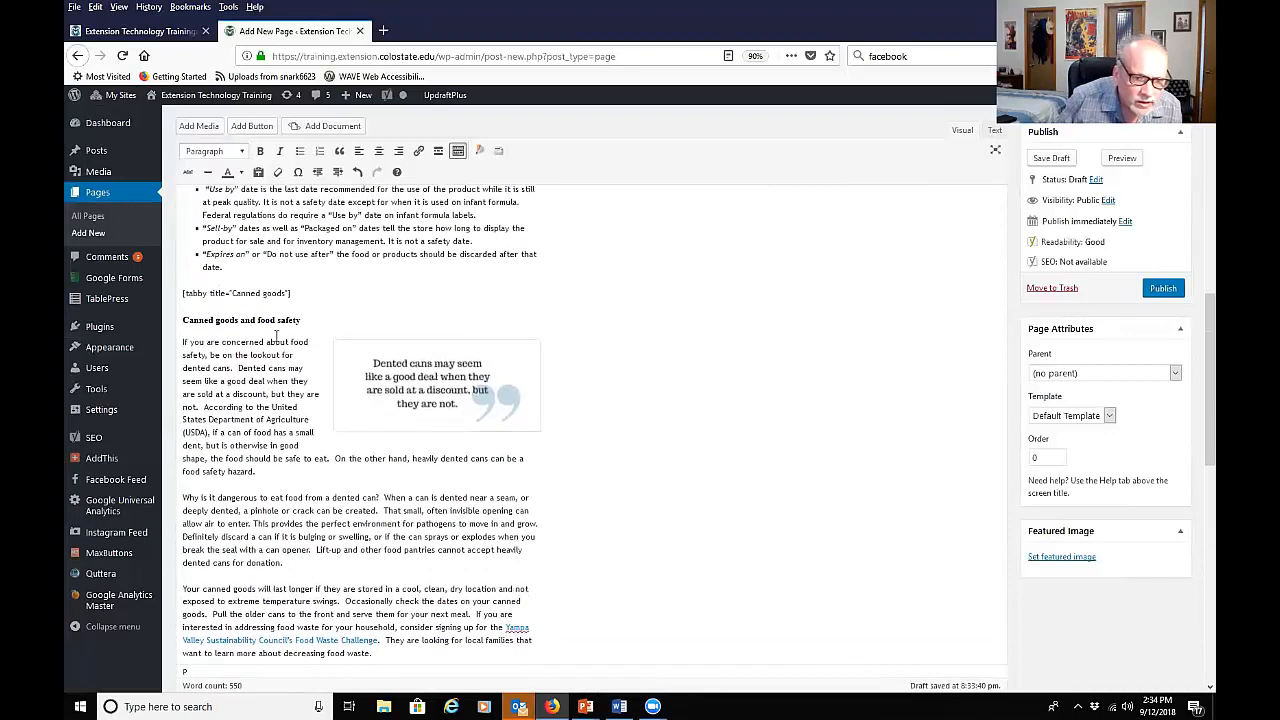
drag(304, 321, 182, 320)
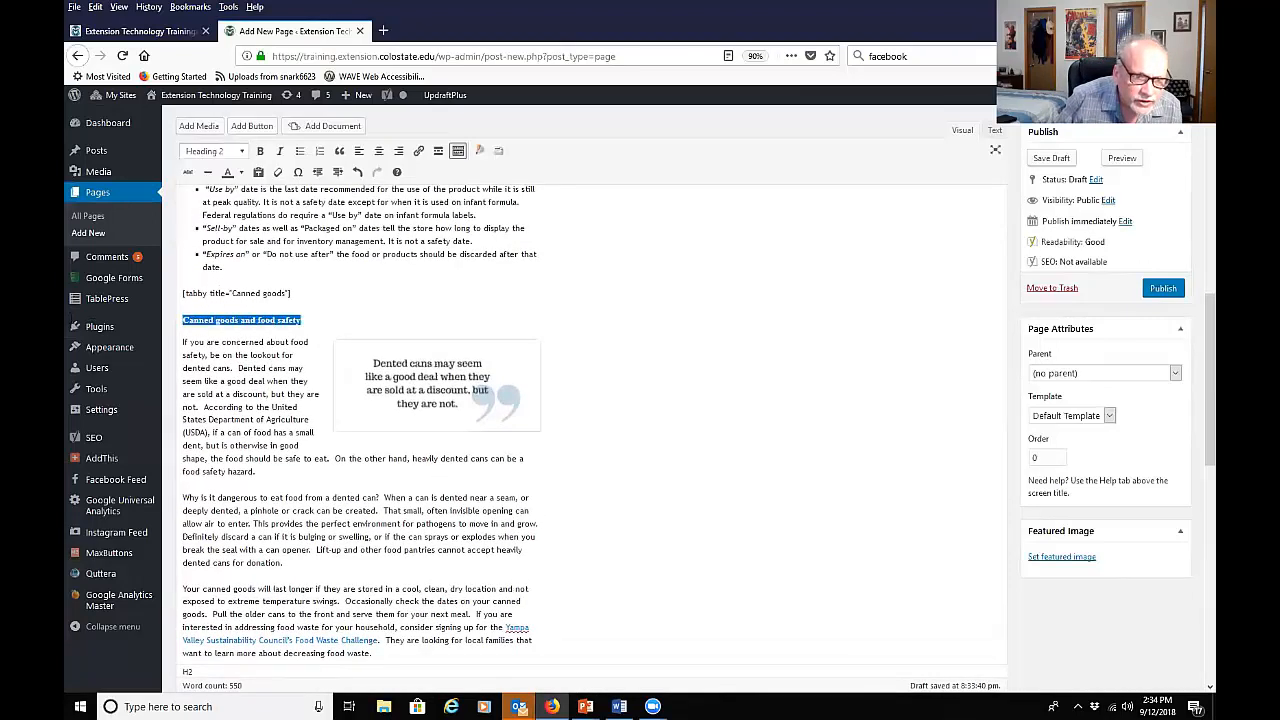
click(242, 151)
click(226, 236)
click(222, 381)
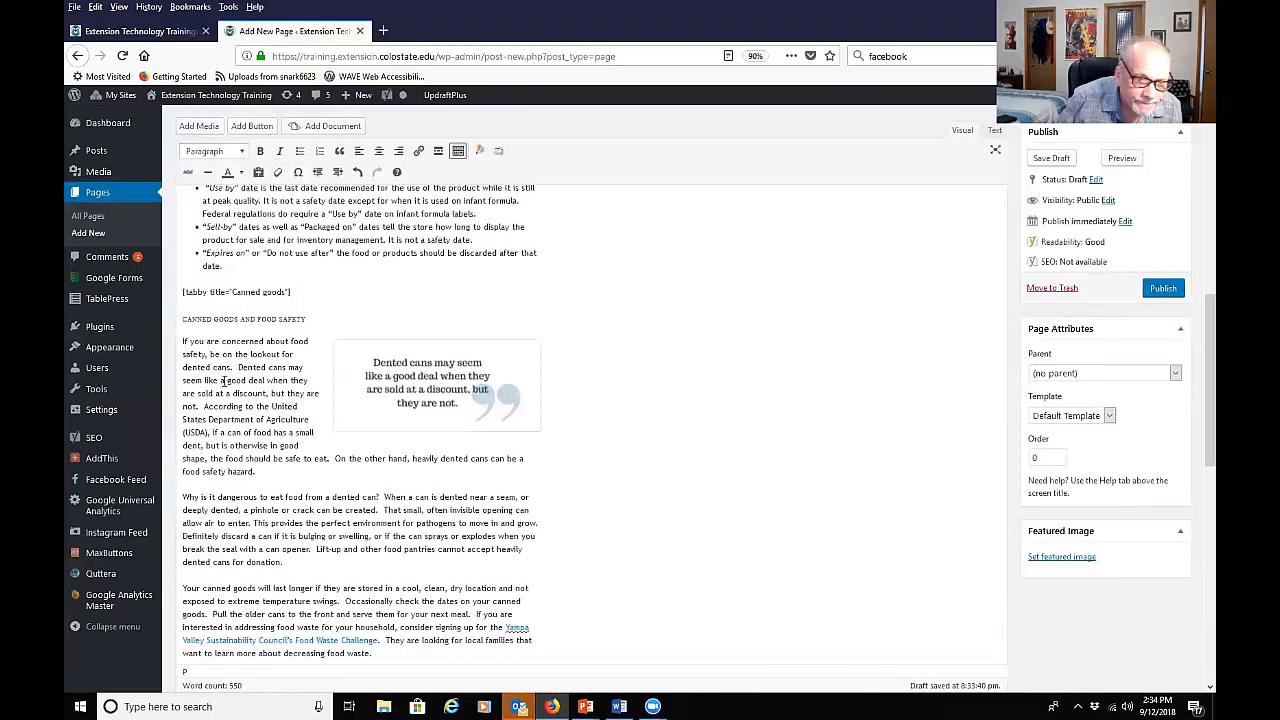
Step: Preview the page and check the content of the three tabs, ending on "What food label dates mean"
scroll(222, 381, up, 15)
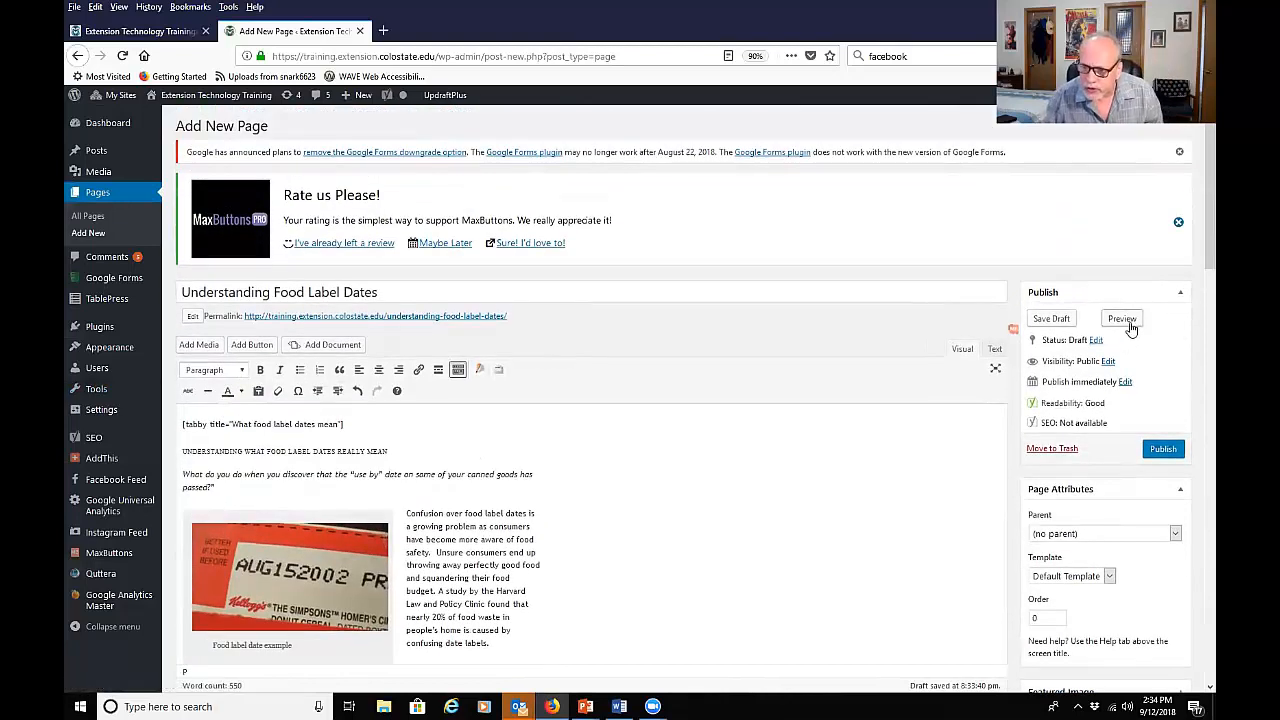
click(1122, 319)
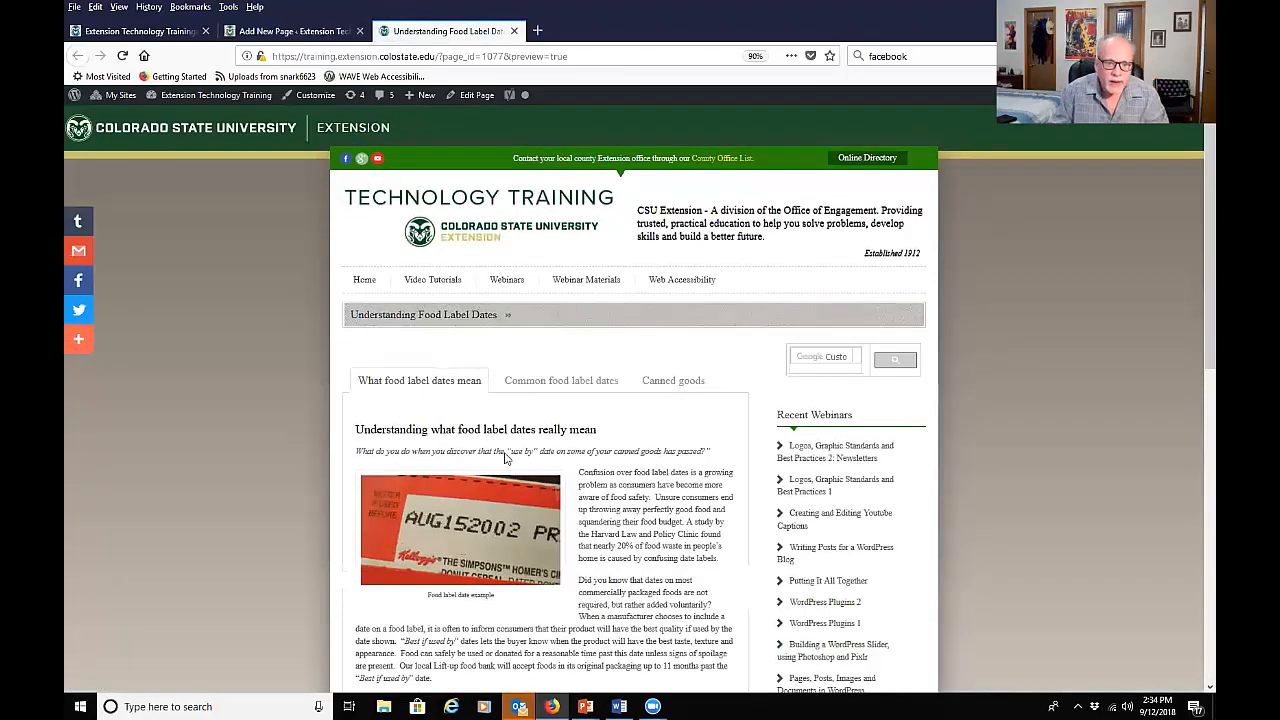
click(528, 386)
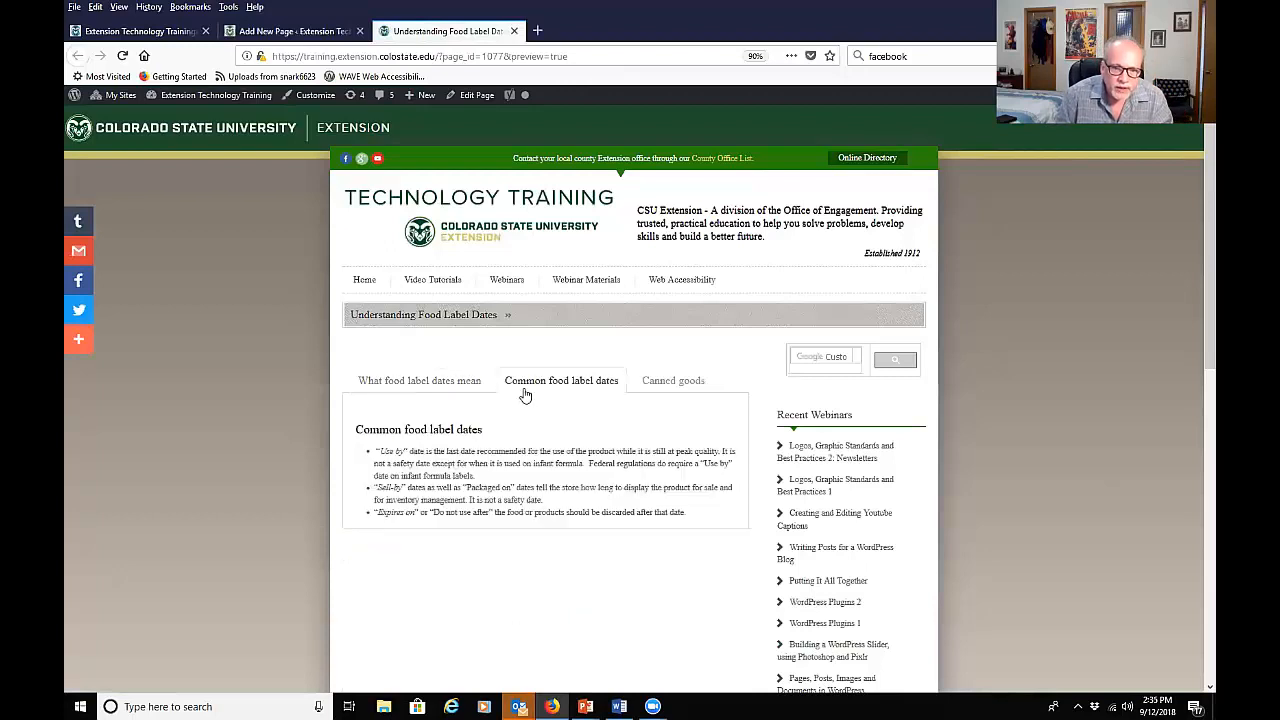
click(673, 383)
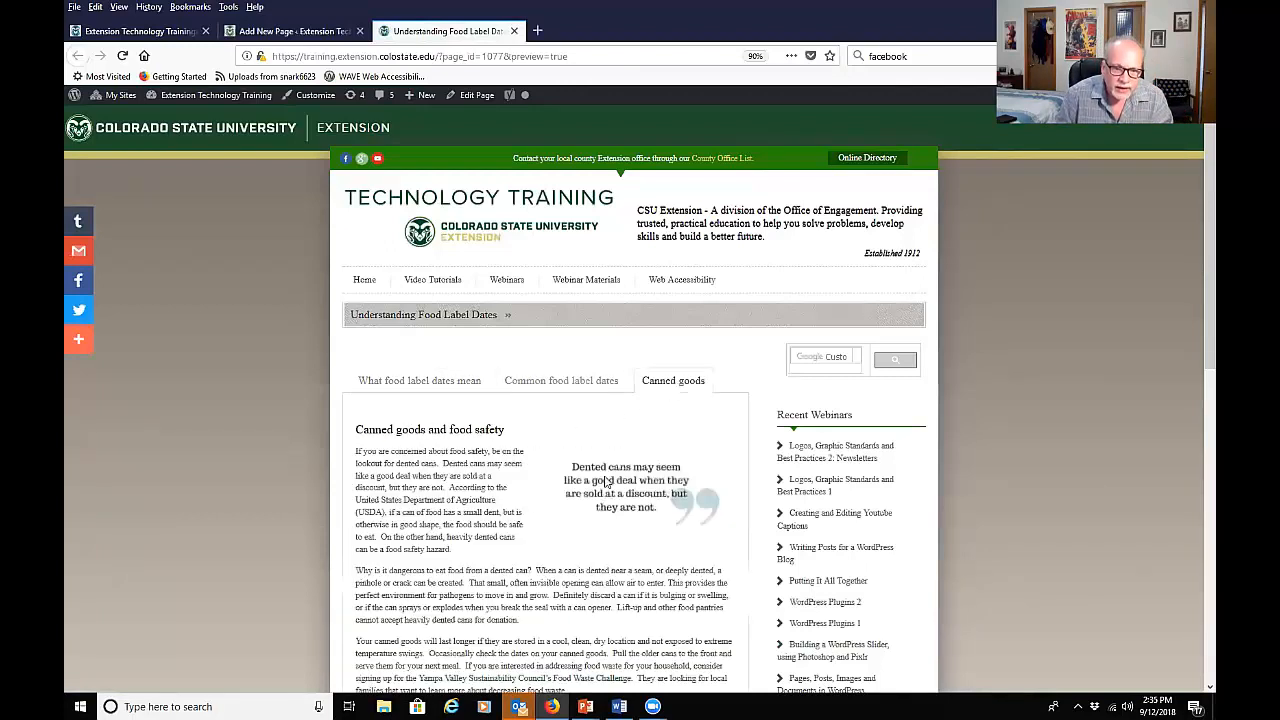
click(536, 388)
click(426, 387)
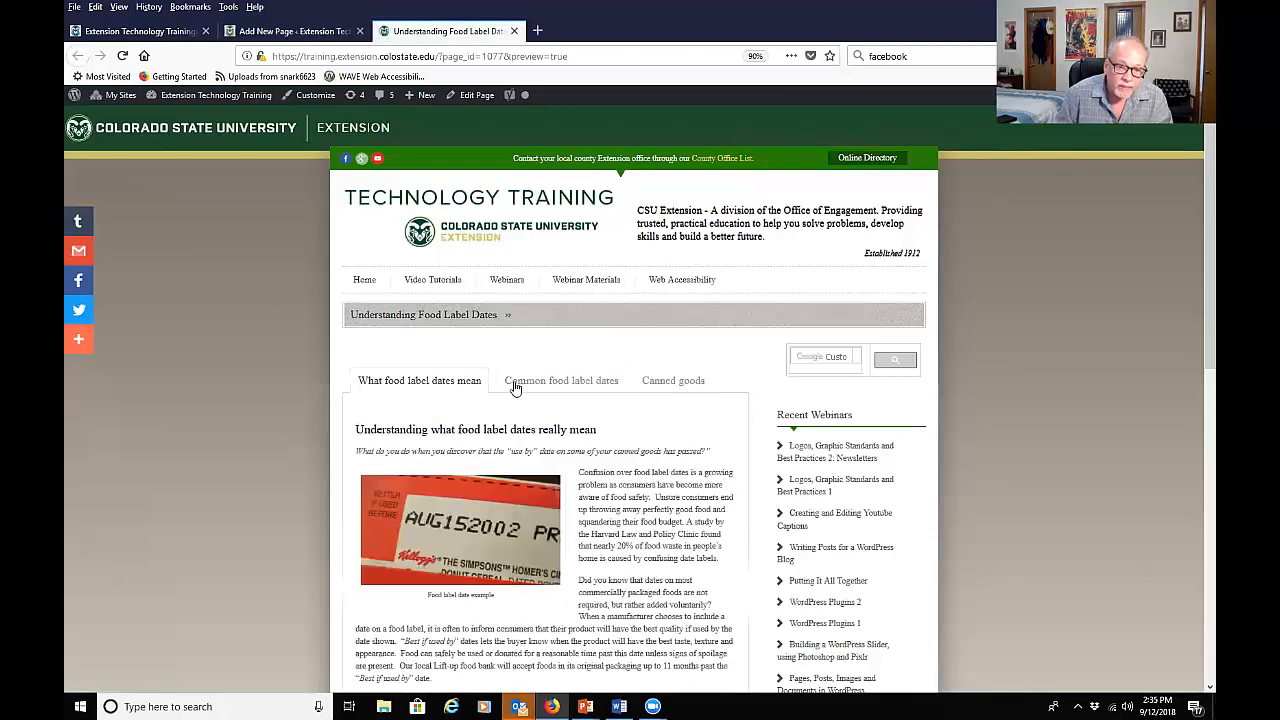
click(520, 387)
click(668, 385)
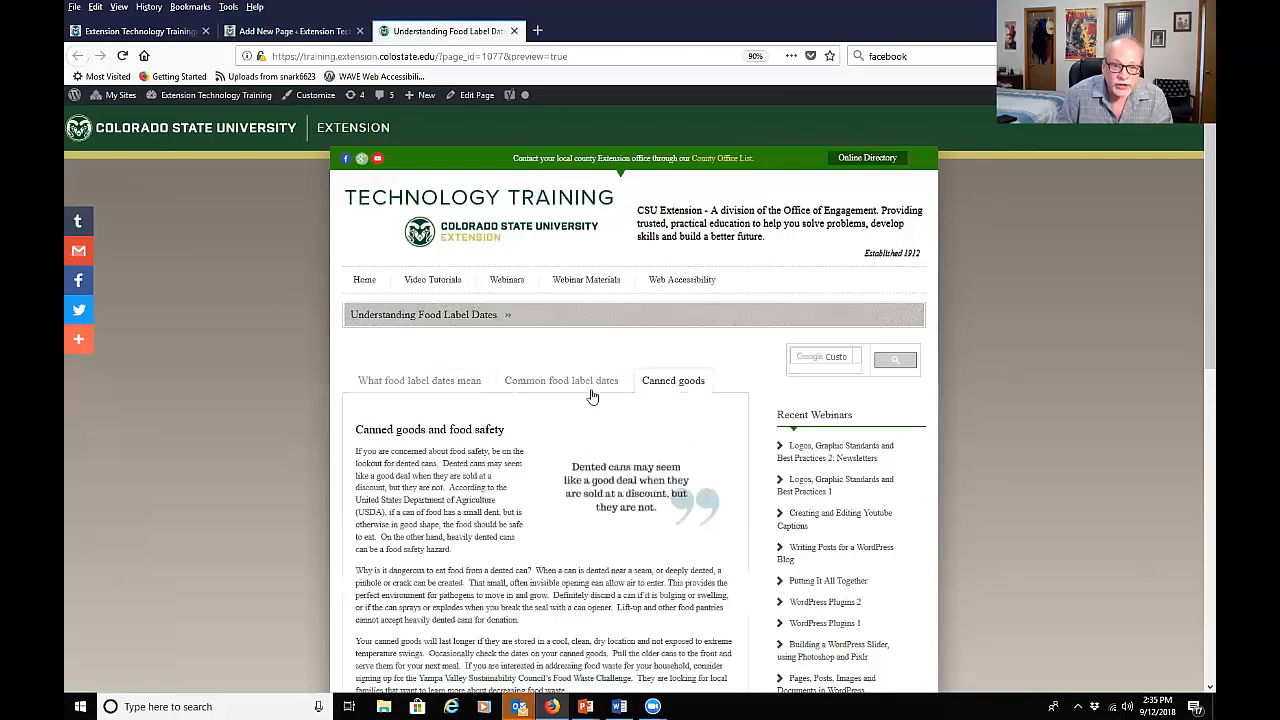
click(587, 387)
click(416, 387)
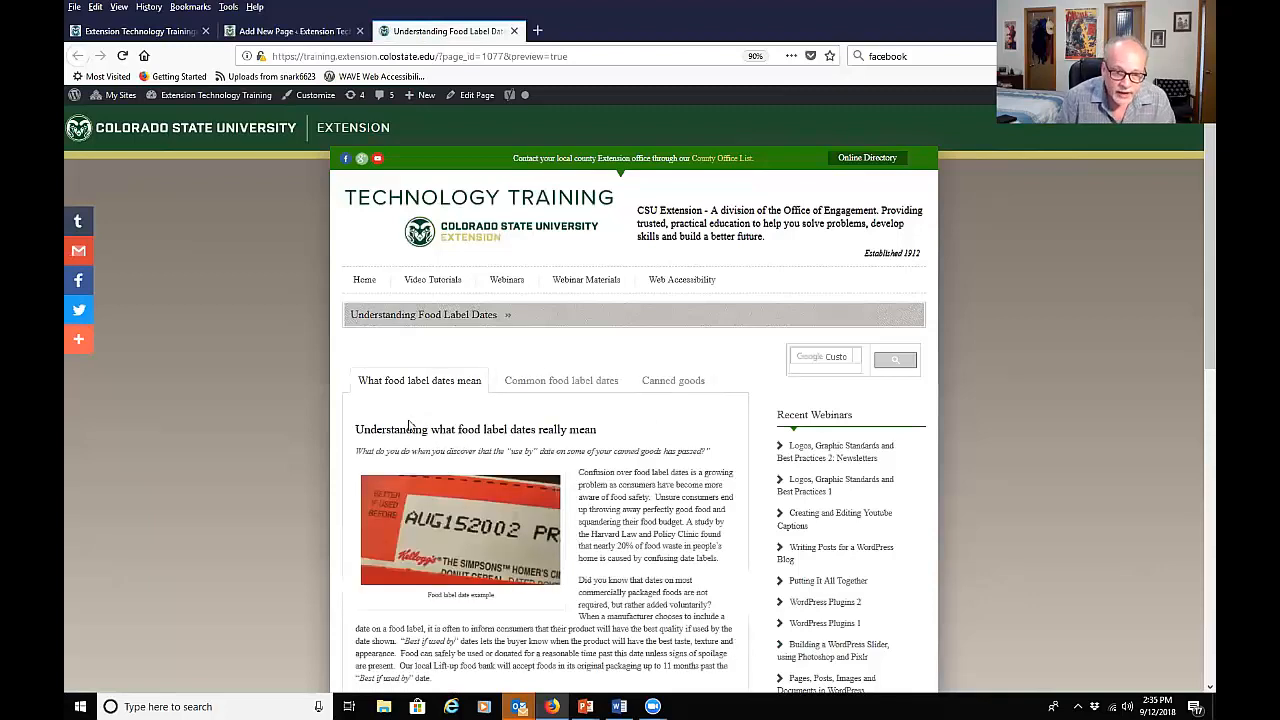
Step: Check the first section heading's format in the page editor, and compare it with the headings in each tab of the preview
click(300, 35)
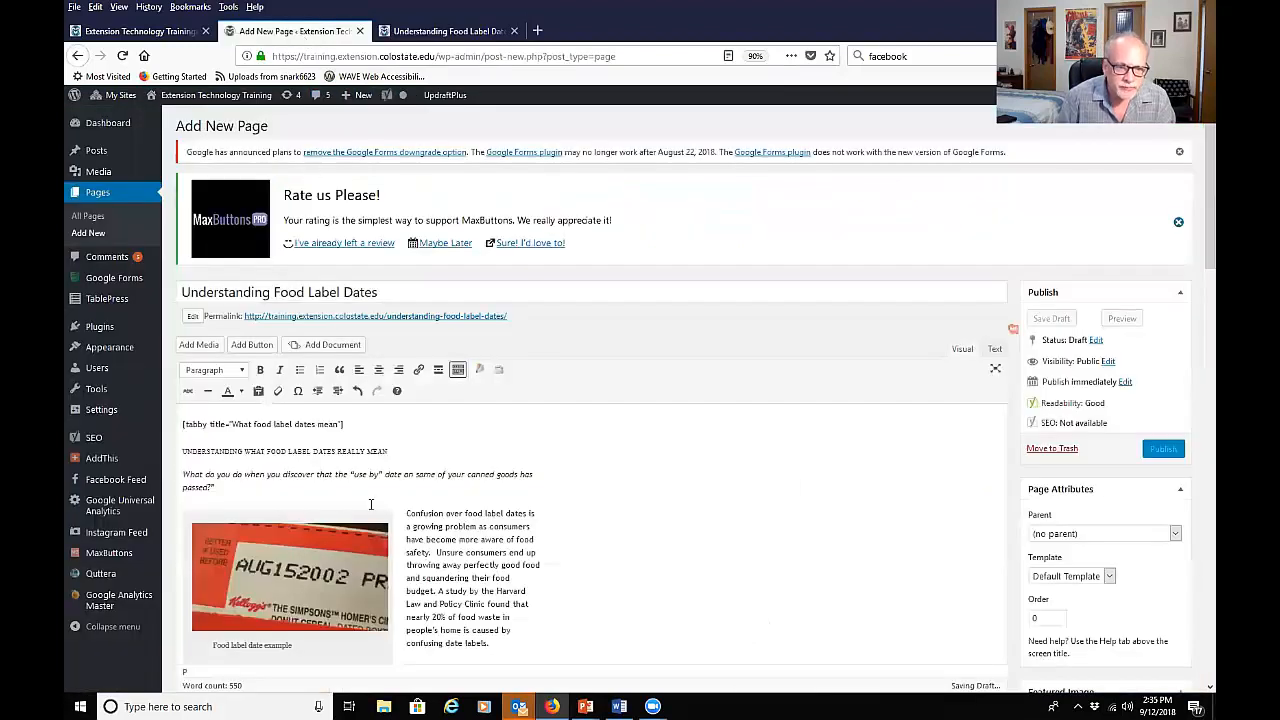
click(320, 451)
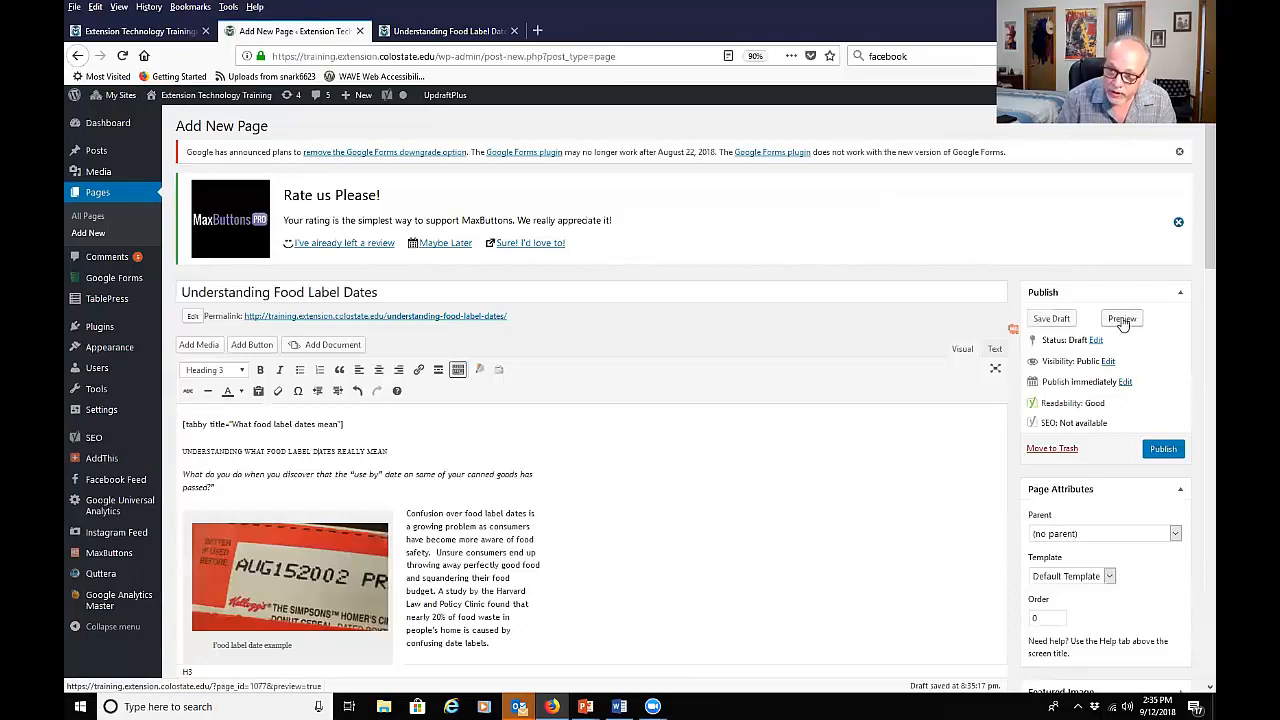
click(432, 32)
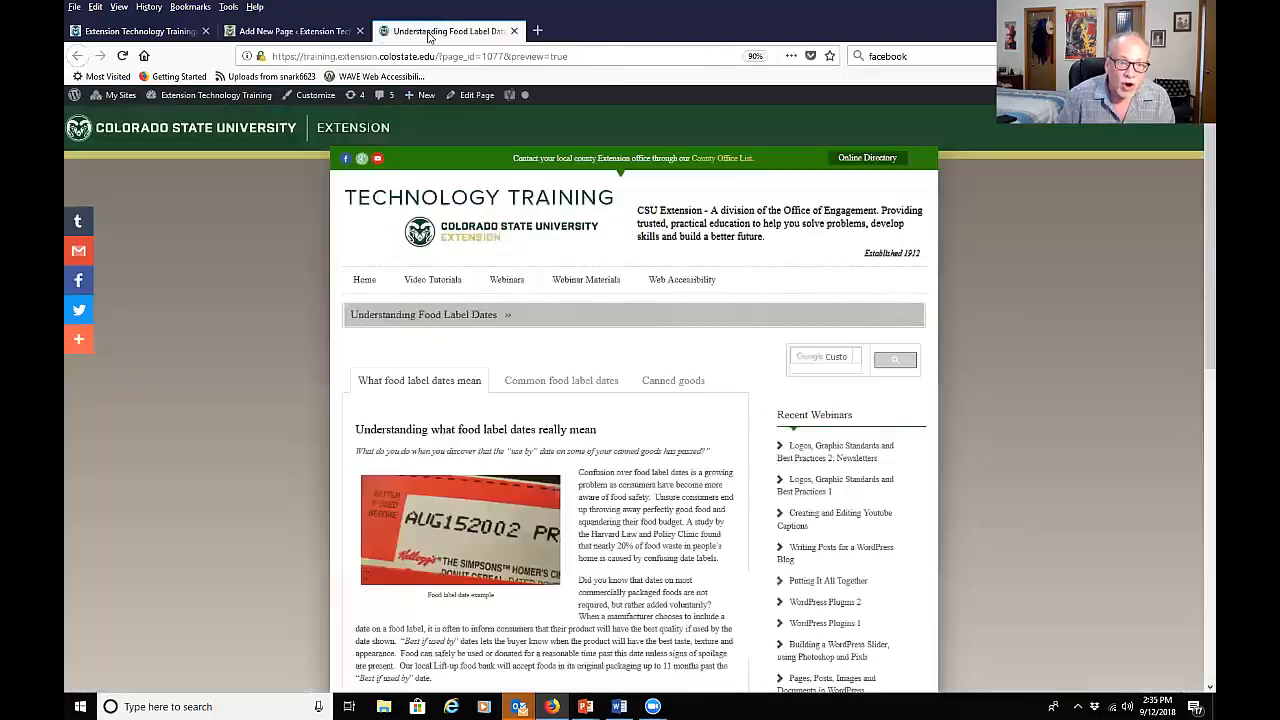
click(530, 387)
click(656, 384)
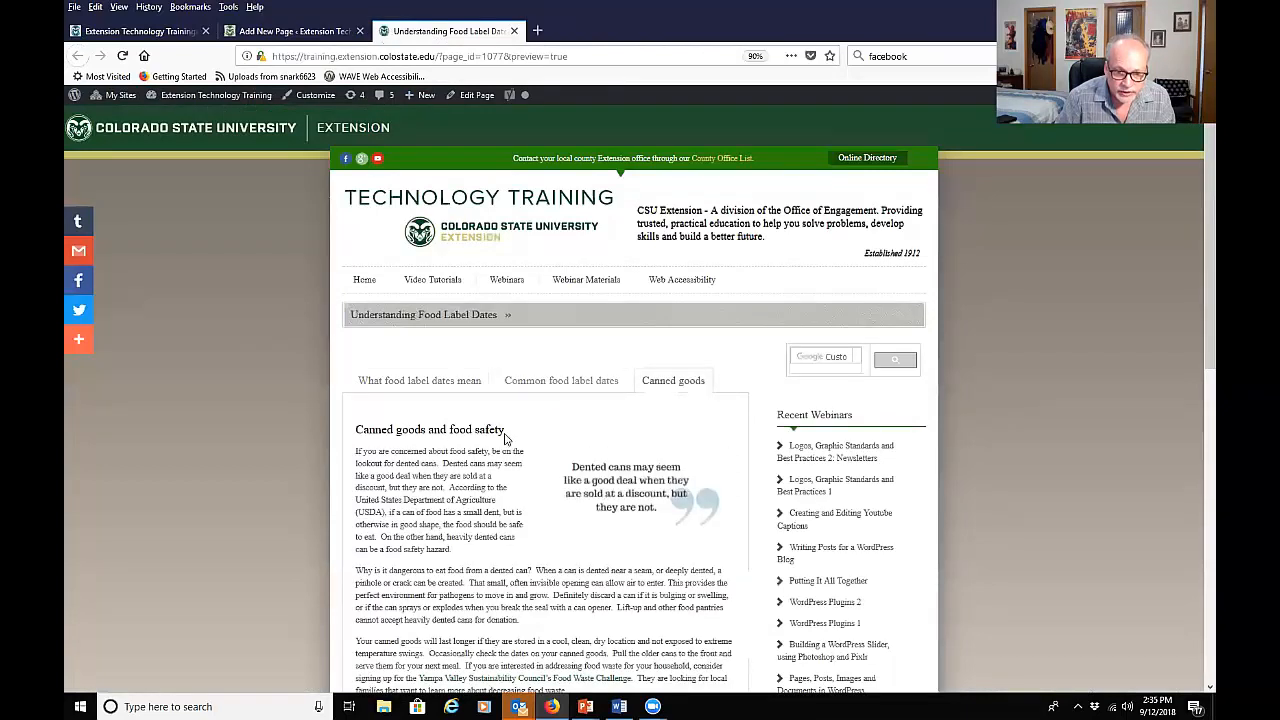
click(552, 382)
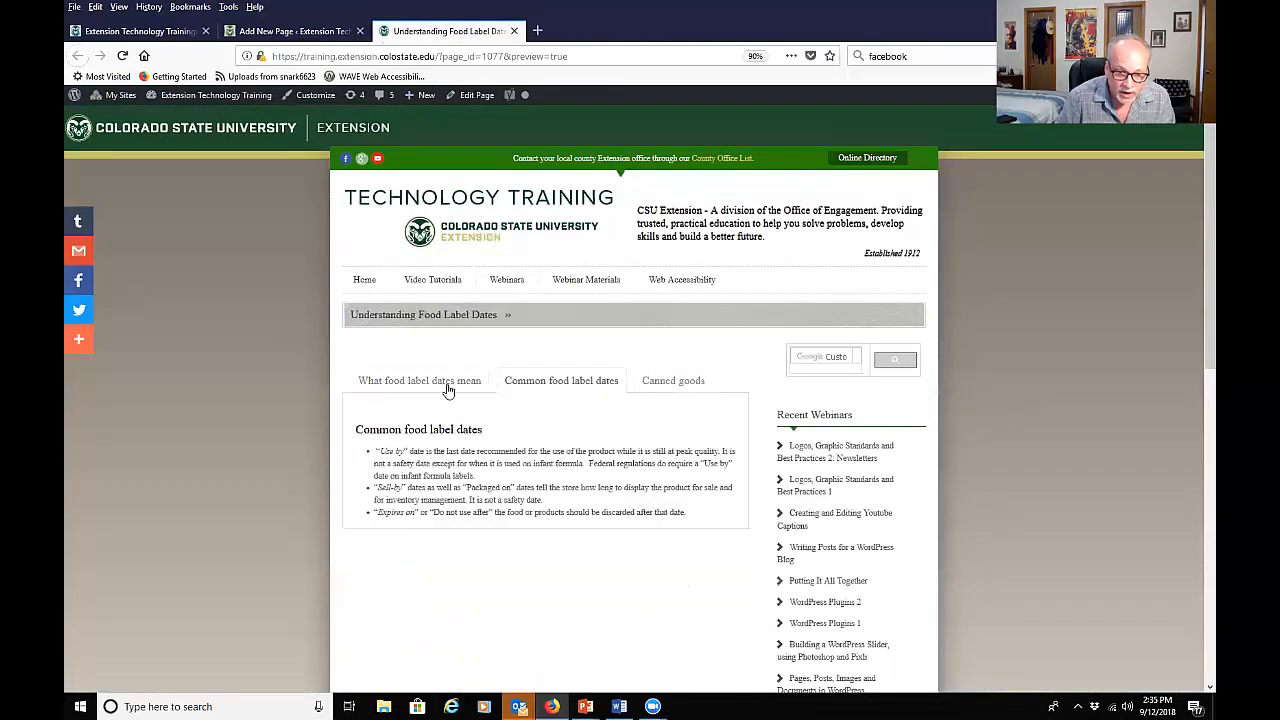
click(447, 386)
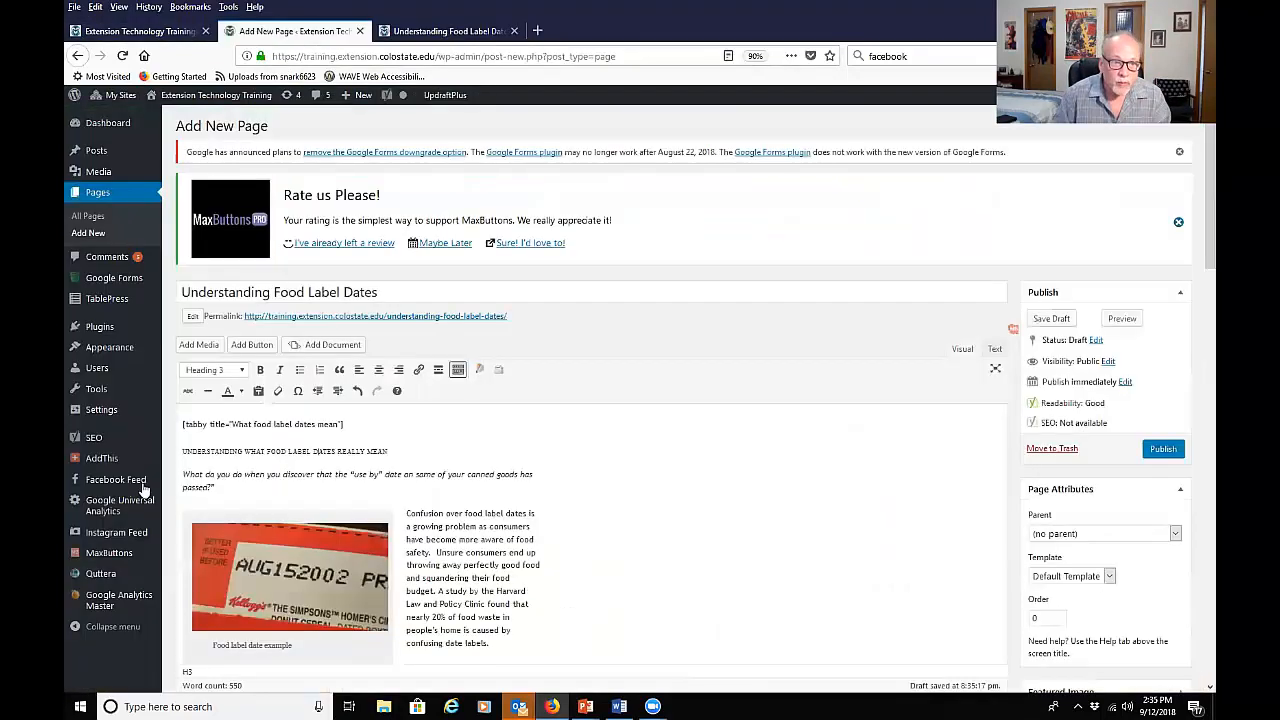
Step: Return to the page editor, switch to the PowerPoint slide show, and advance to the "Yoast SEO: Readability and Keywords" slide
click(262, 33)
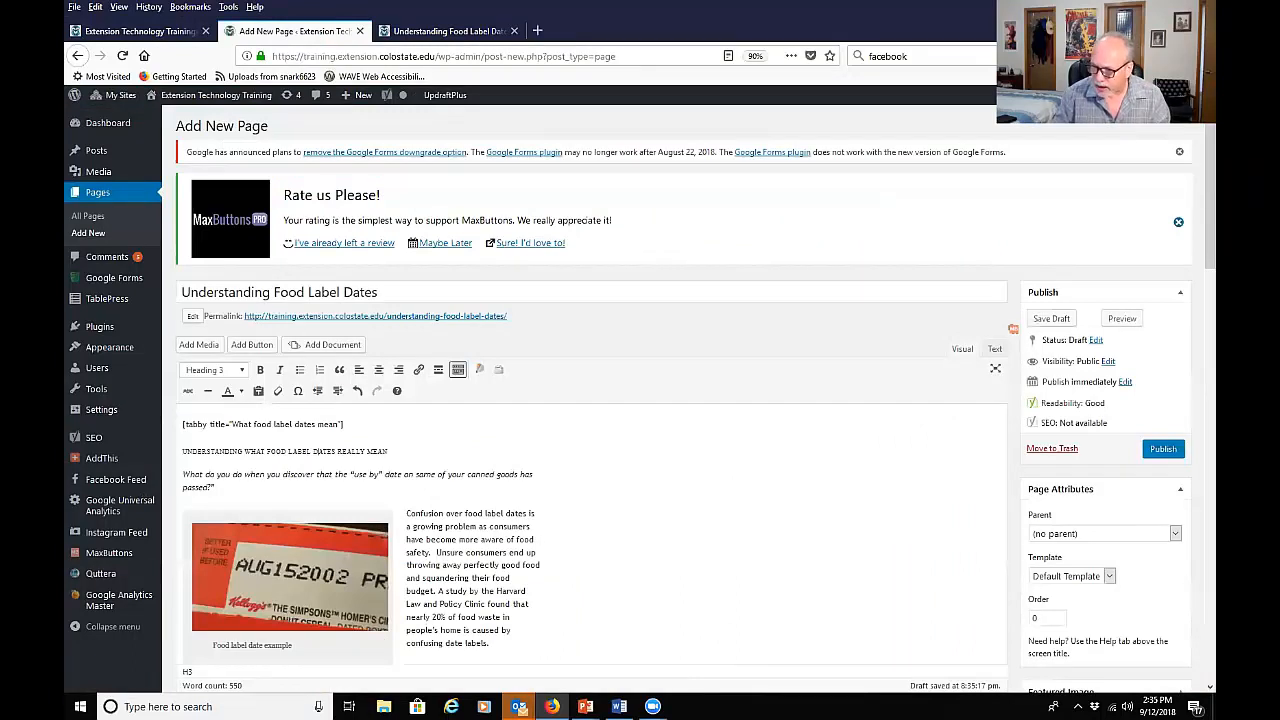
key(alt+Tab)
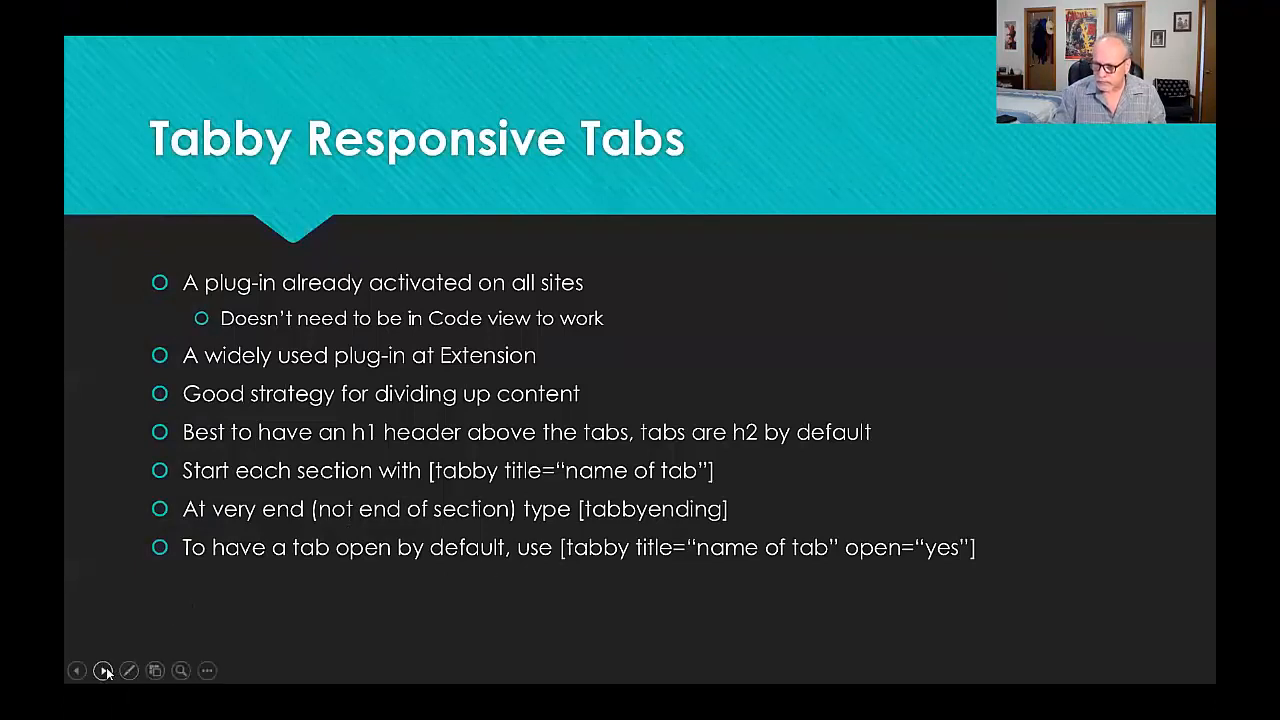
click(103, 671)
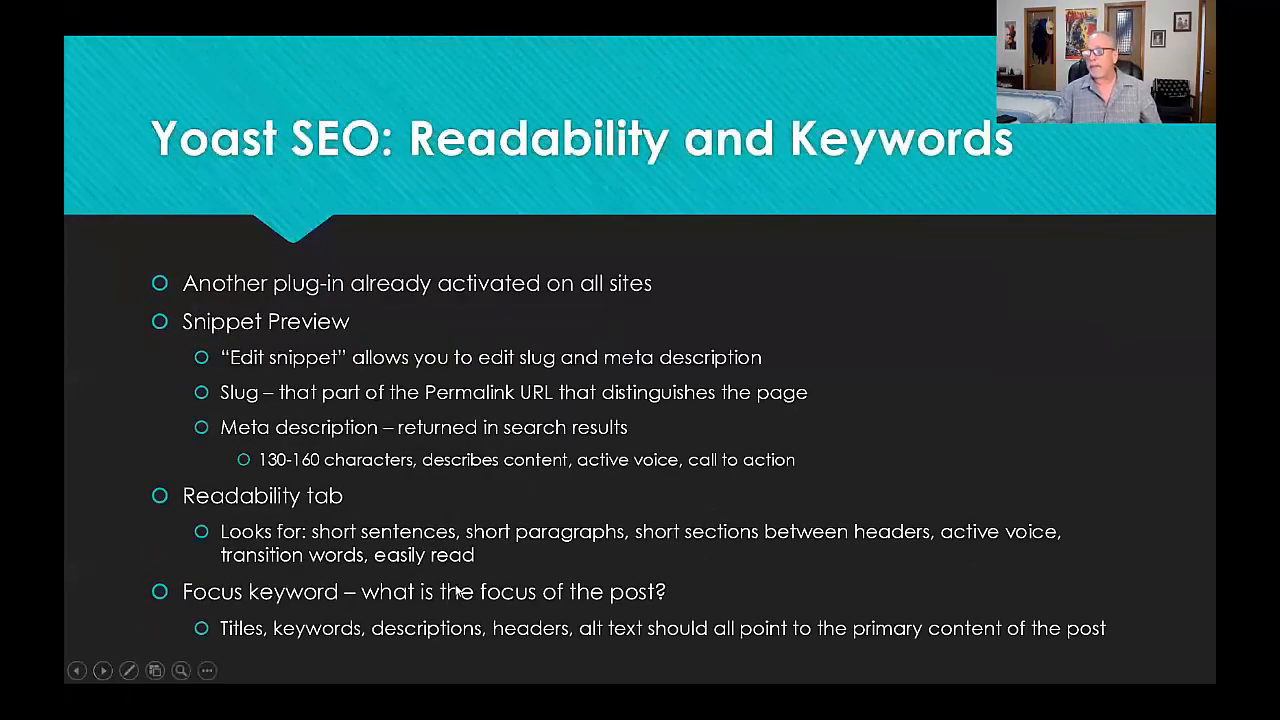
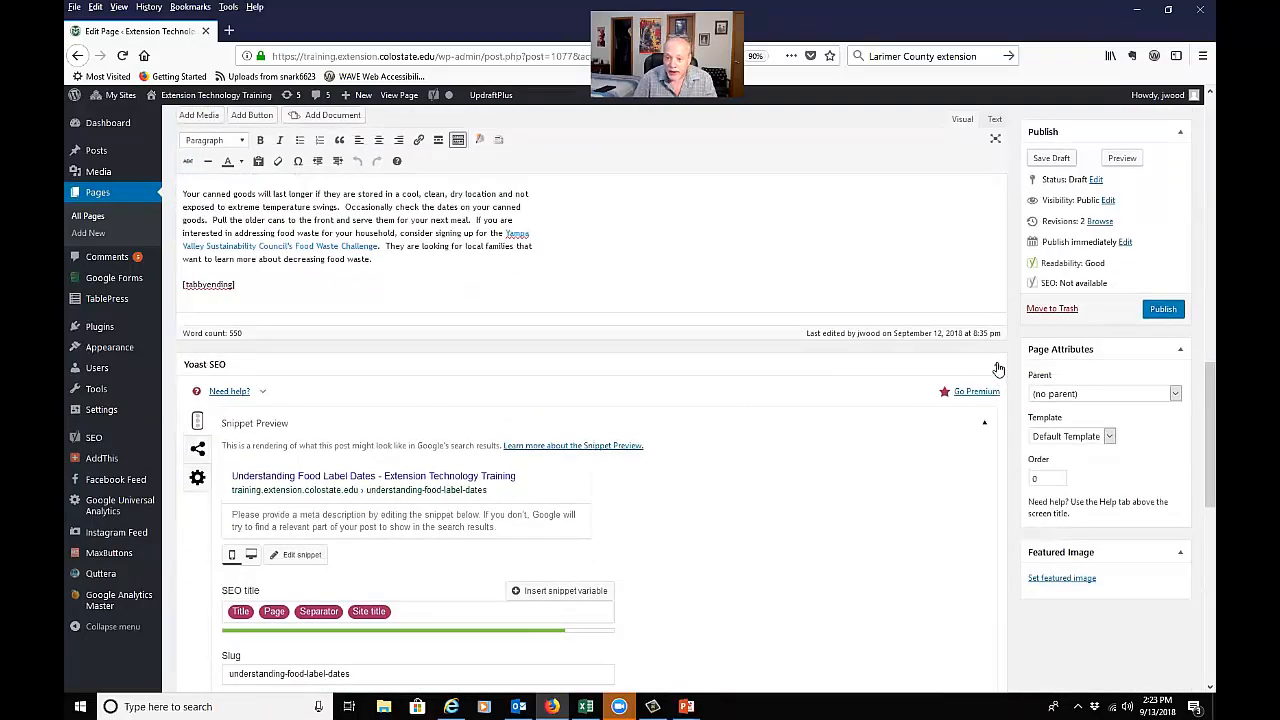
Step: Collapse and re-expand the Yoast SEO section below the page content, and show its content optimization settings
click(996, 365)
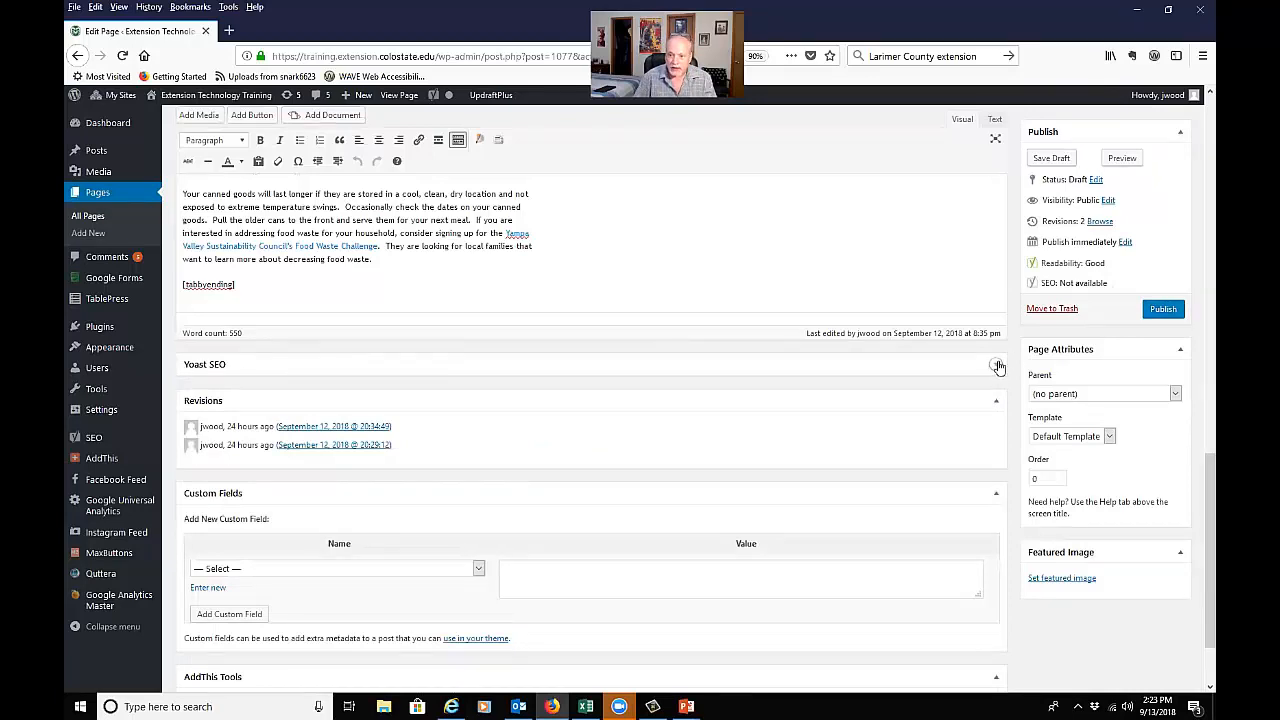
click(996, 364)
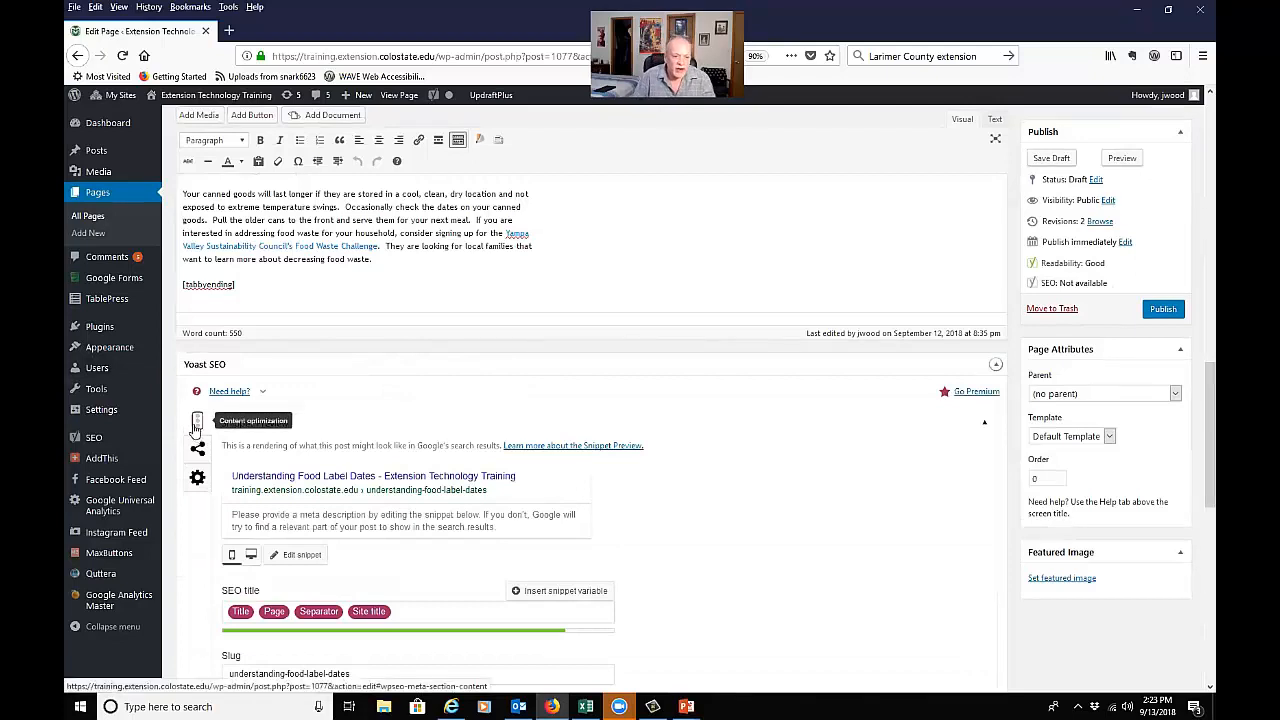
click(196, 424)
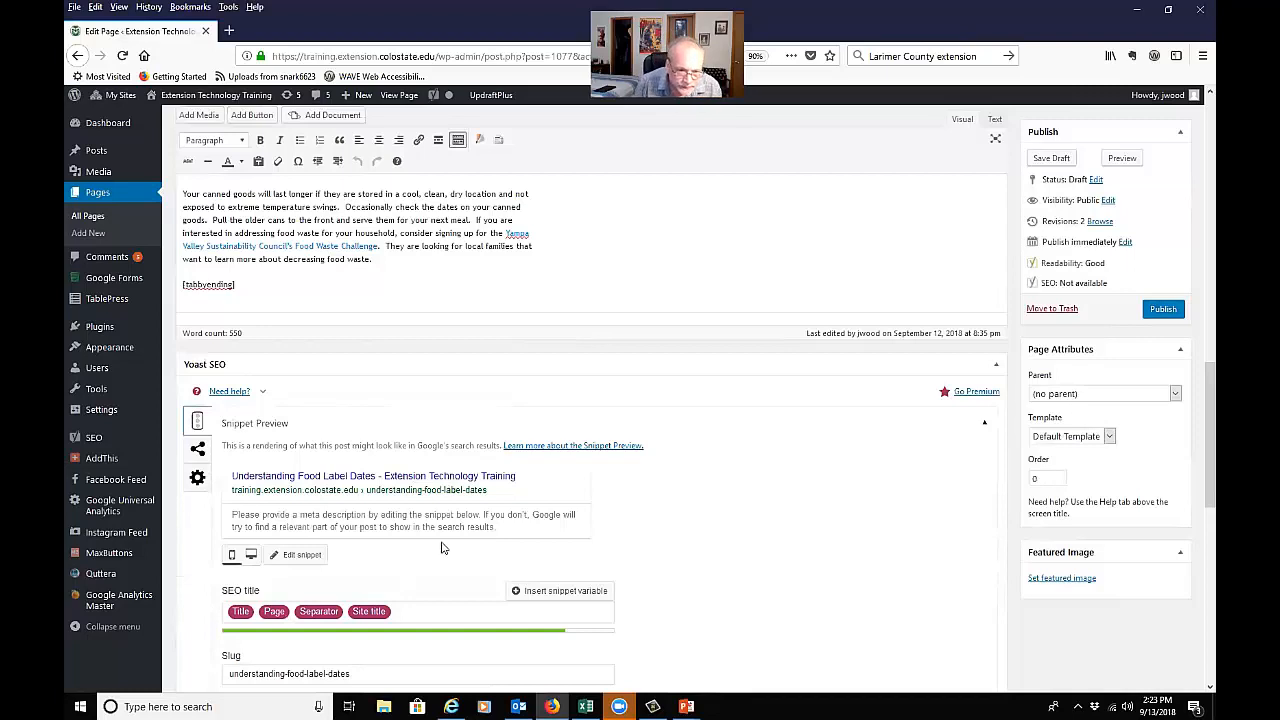
Step: Reopen the snippet editor in the Yoast SEO section and examine the Slug and Meta description fields
scroll(443, 540, down, 2)
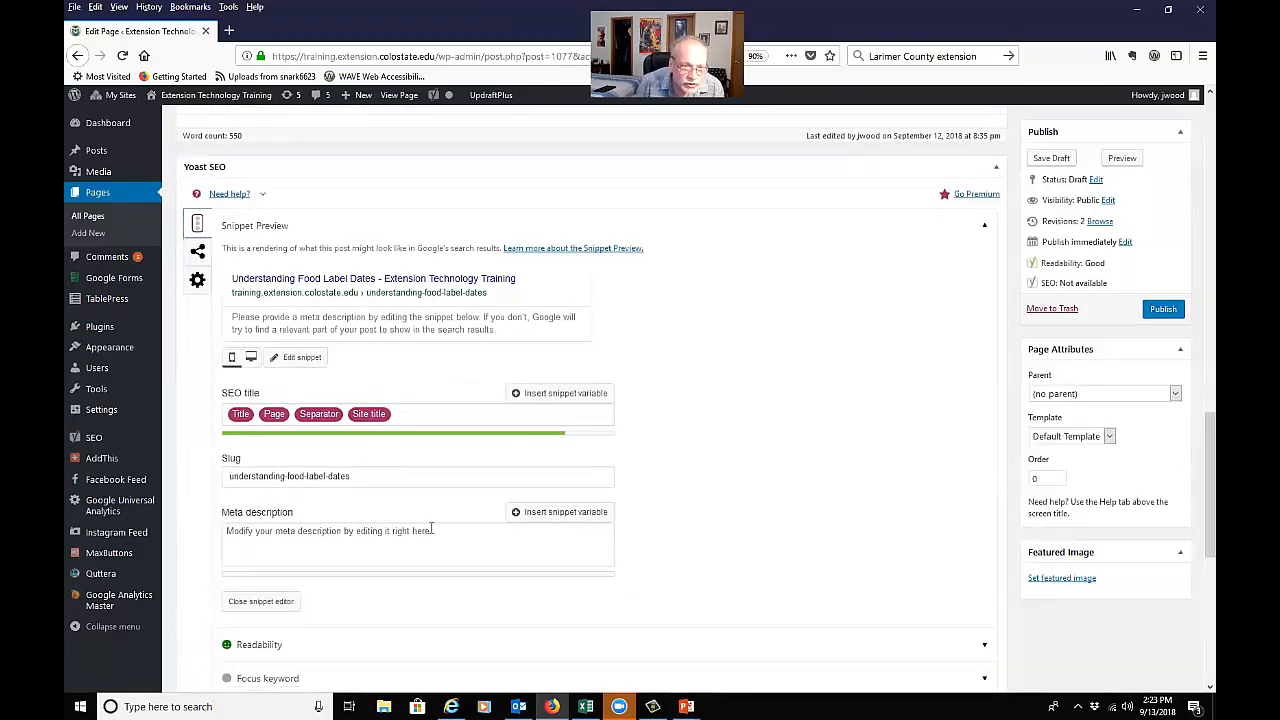
click(295, 358)
click(295, 358)
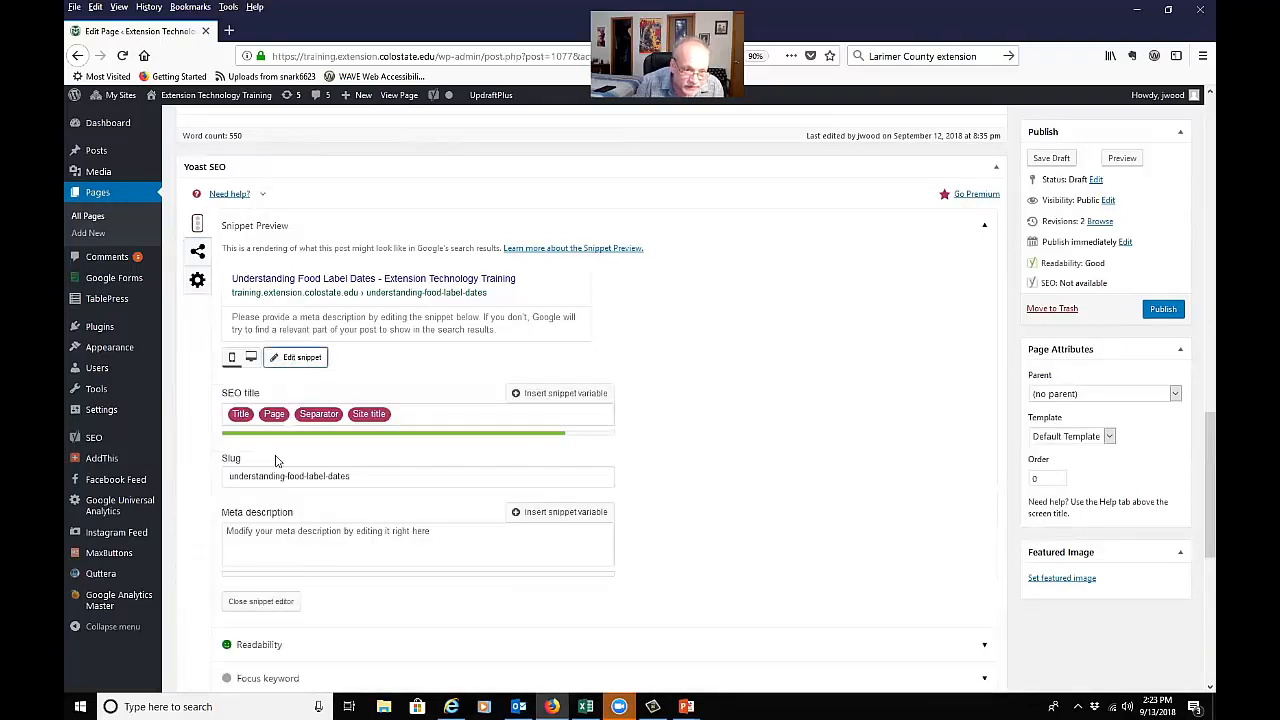
click(390, 474)
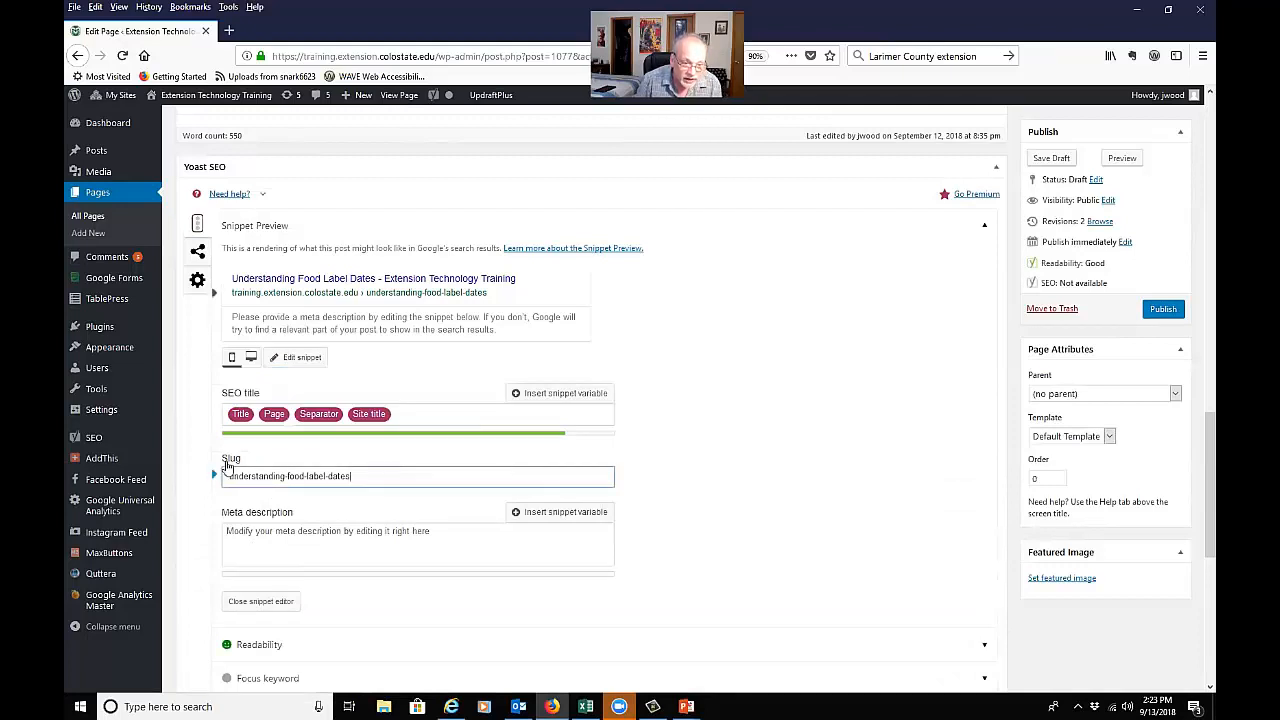
click(309, 532)
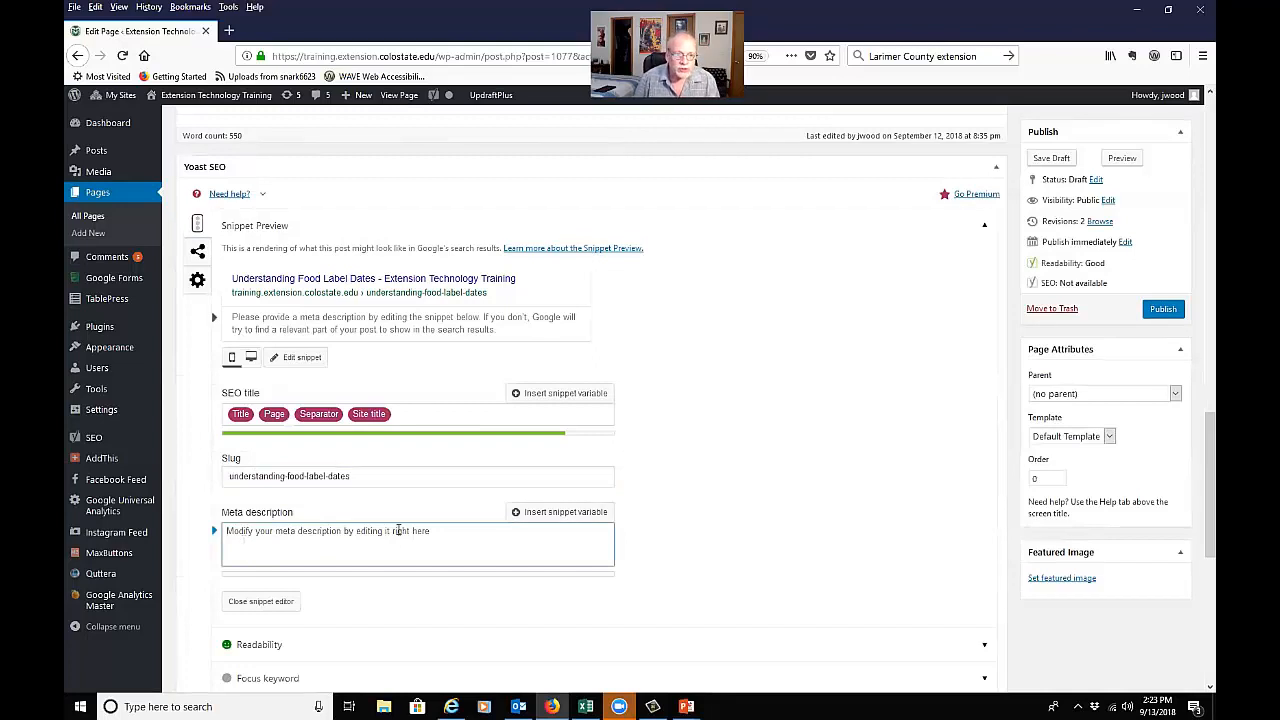
Step: Reuse the first section heading as the snippet's meta description, "Understanding what food label dates really mean.", and close the snippet editor
scroll(572, 480, up, 10)
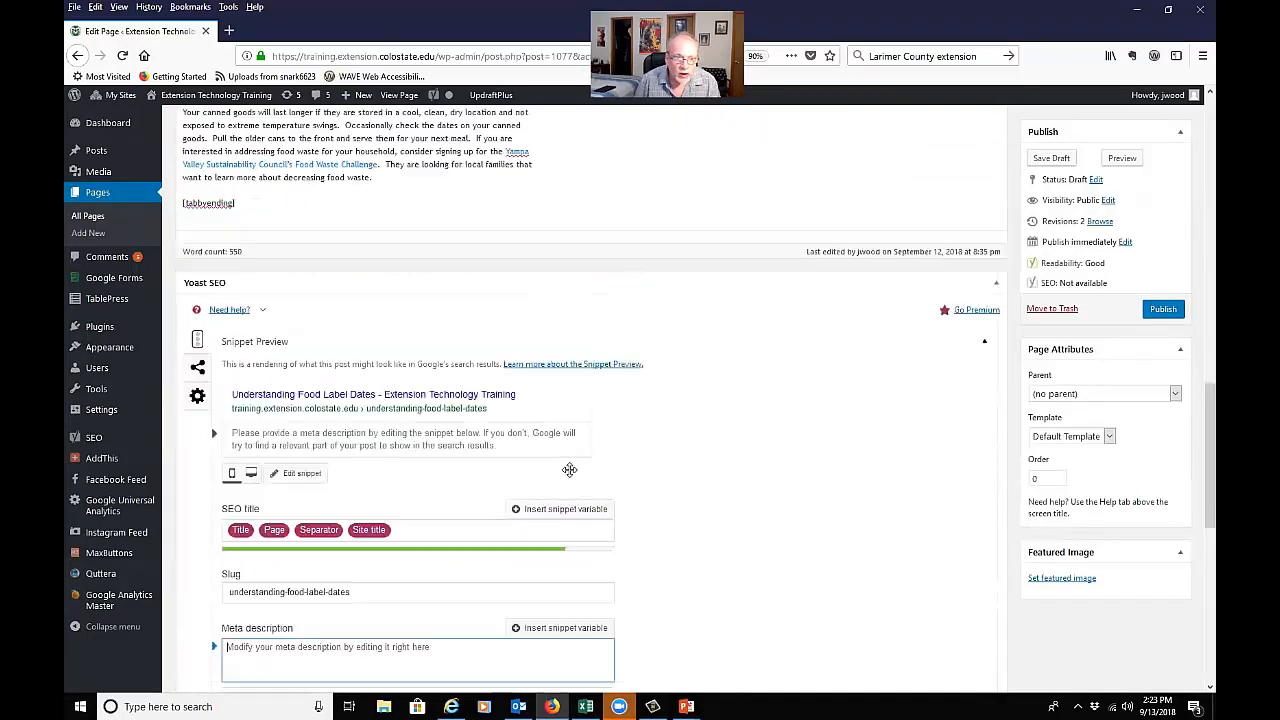
scroll(570, 470, up, 5)
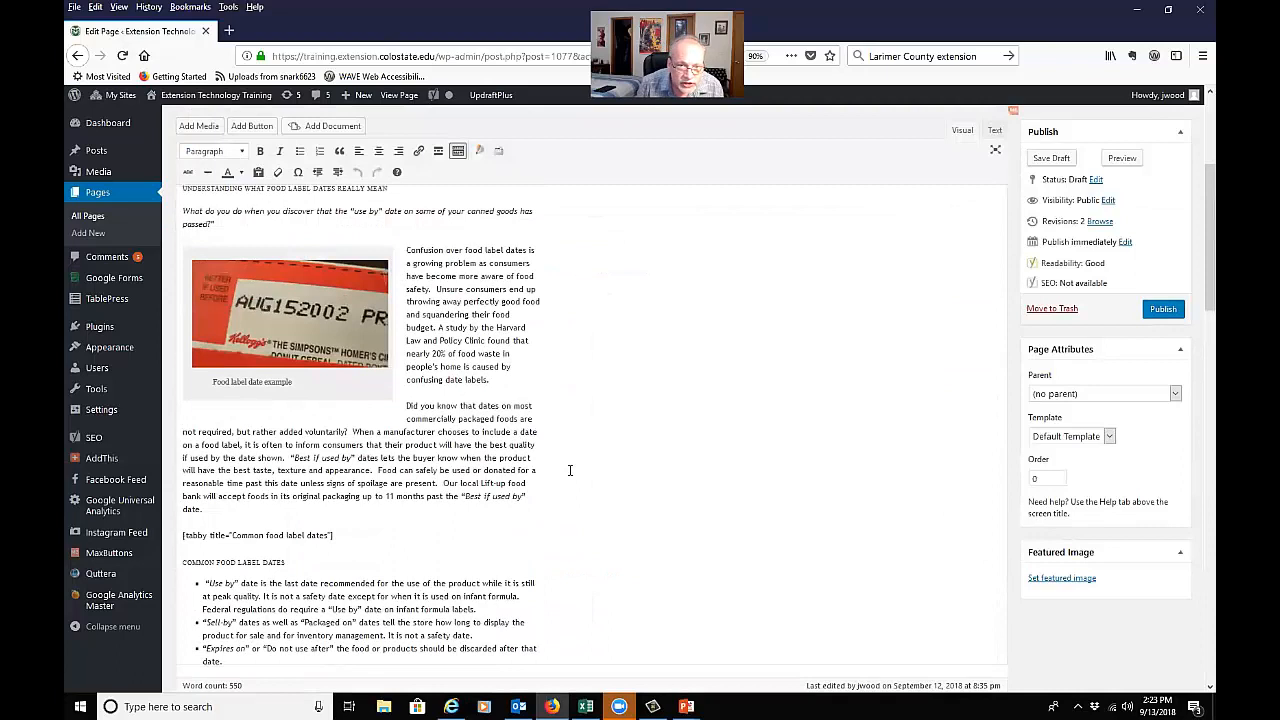
scroll(569, 466, up, 3)
double_click(376, 320)
drag(318, 326, 138, 330)
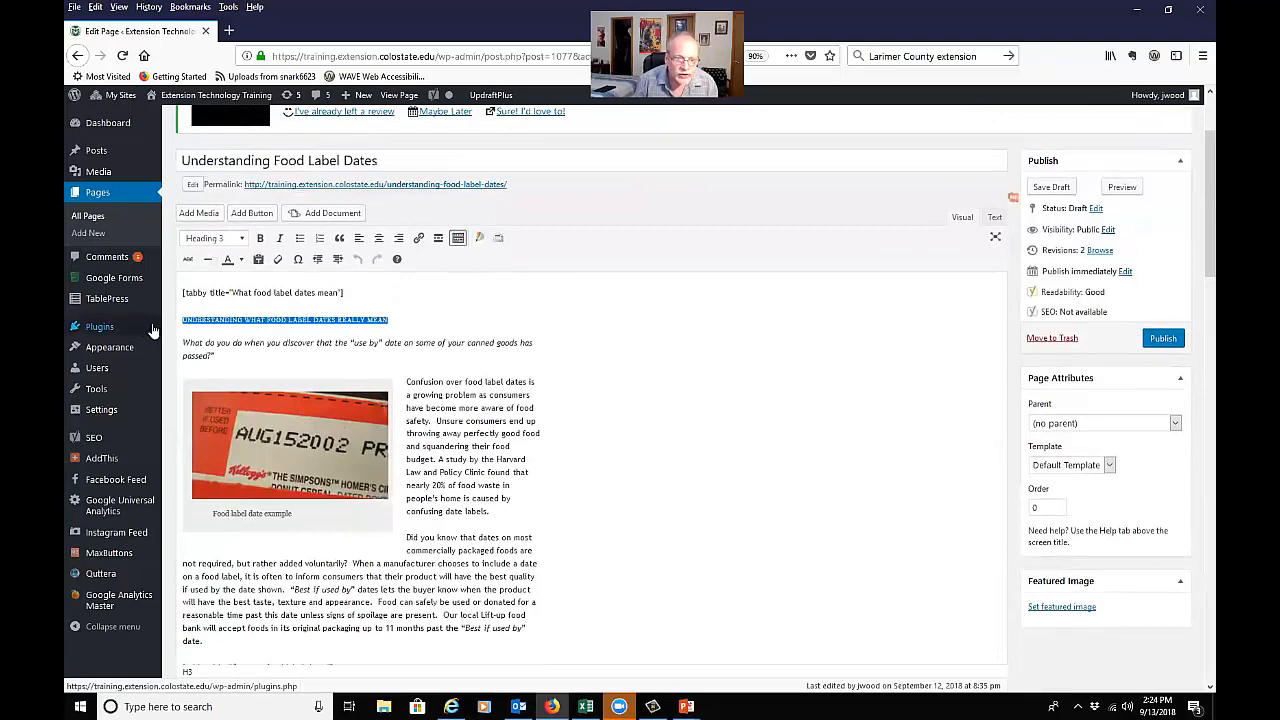
scroll(231, 537, down, 12)
scroll(231, 537, down, 2)
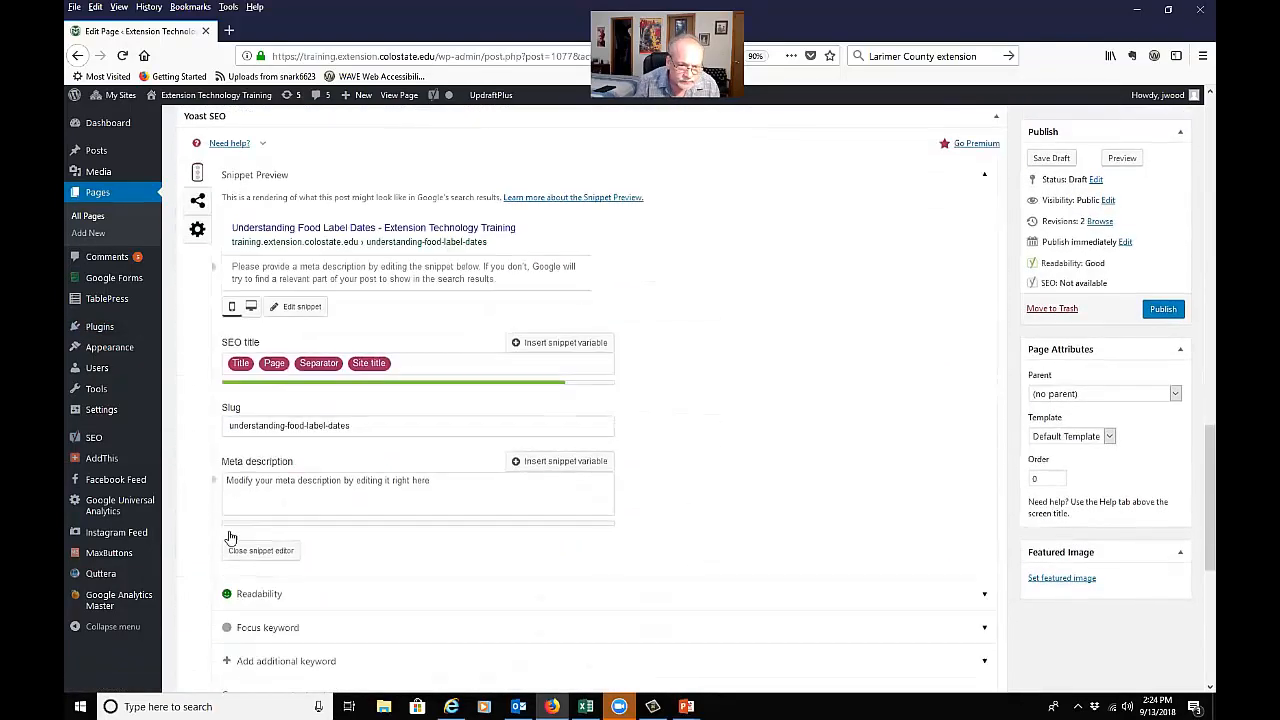
click(229, 465)
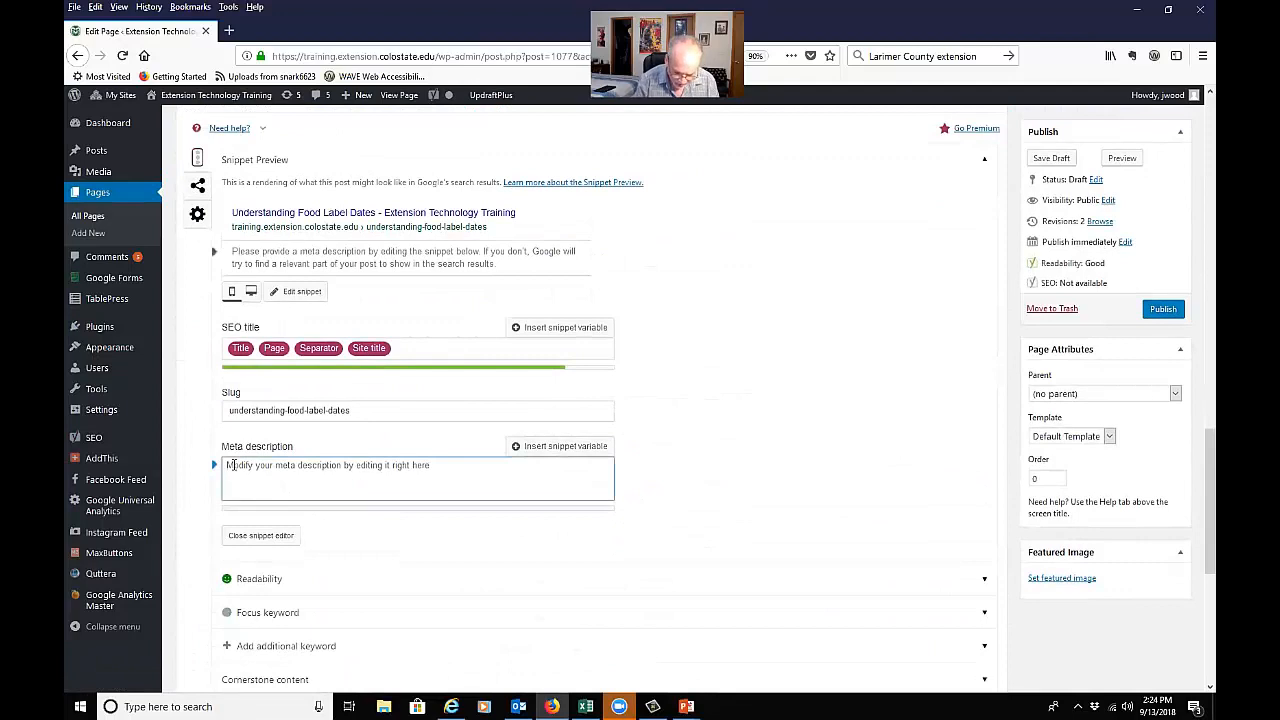
text(Understanding what food label dates really mean)
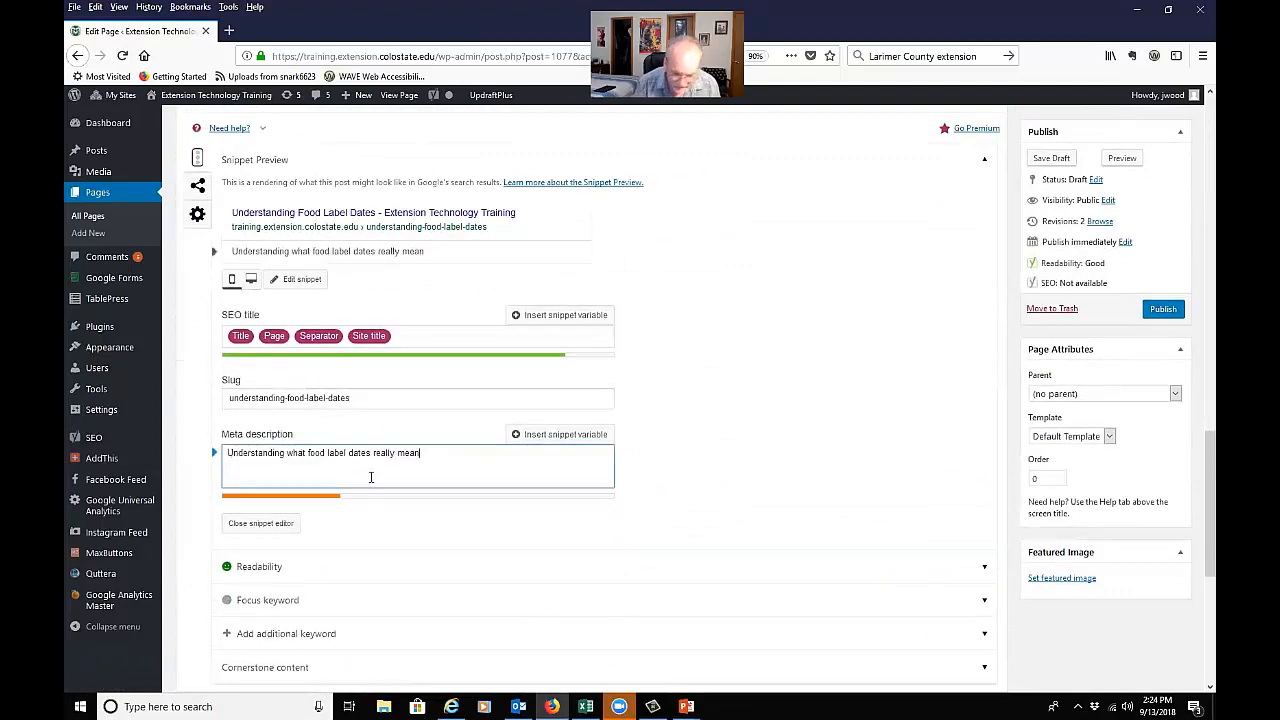
click(266, 523)
Step: Expand the Readability analysis in the Yoast SEO section and review its problems and good results
scroll(401, 522, down, 3)
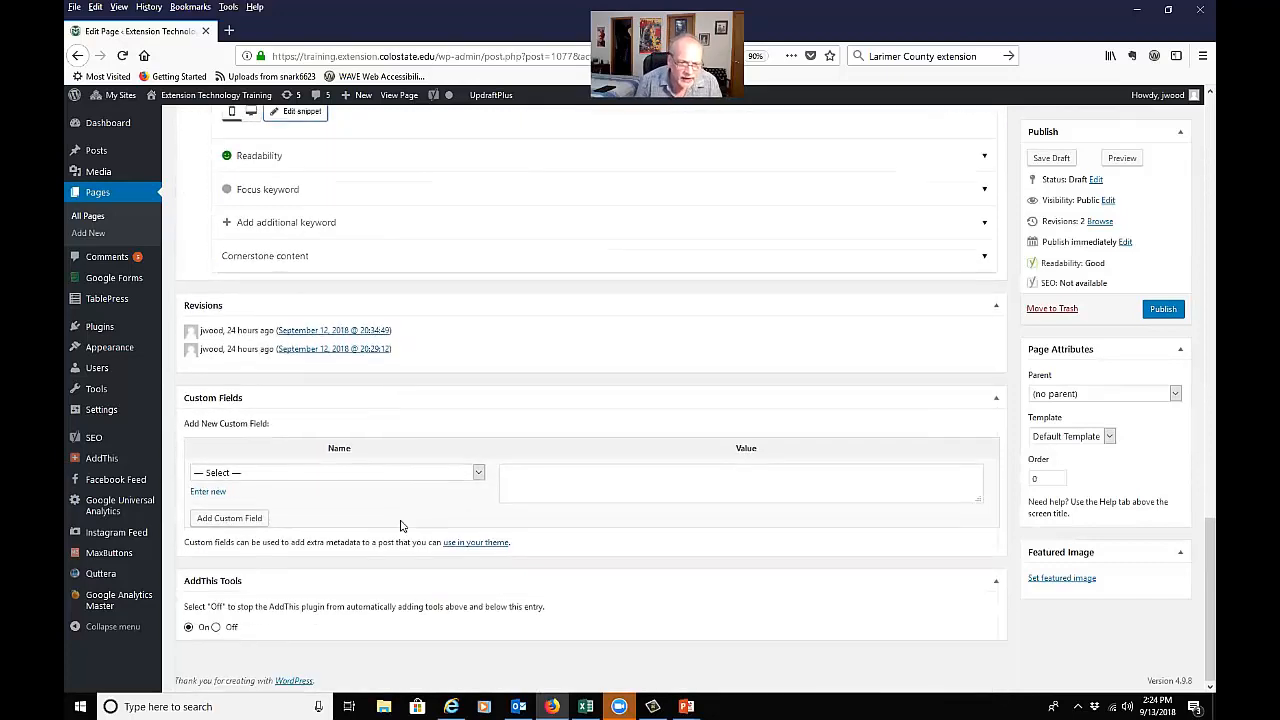
scroll(401, 526, up, 5)
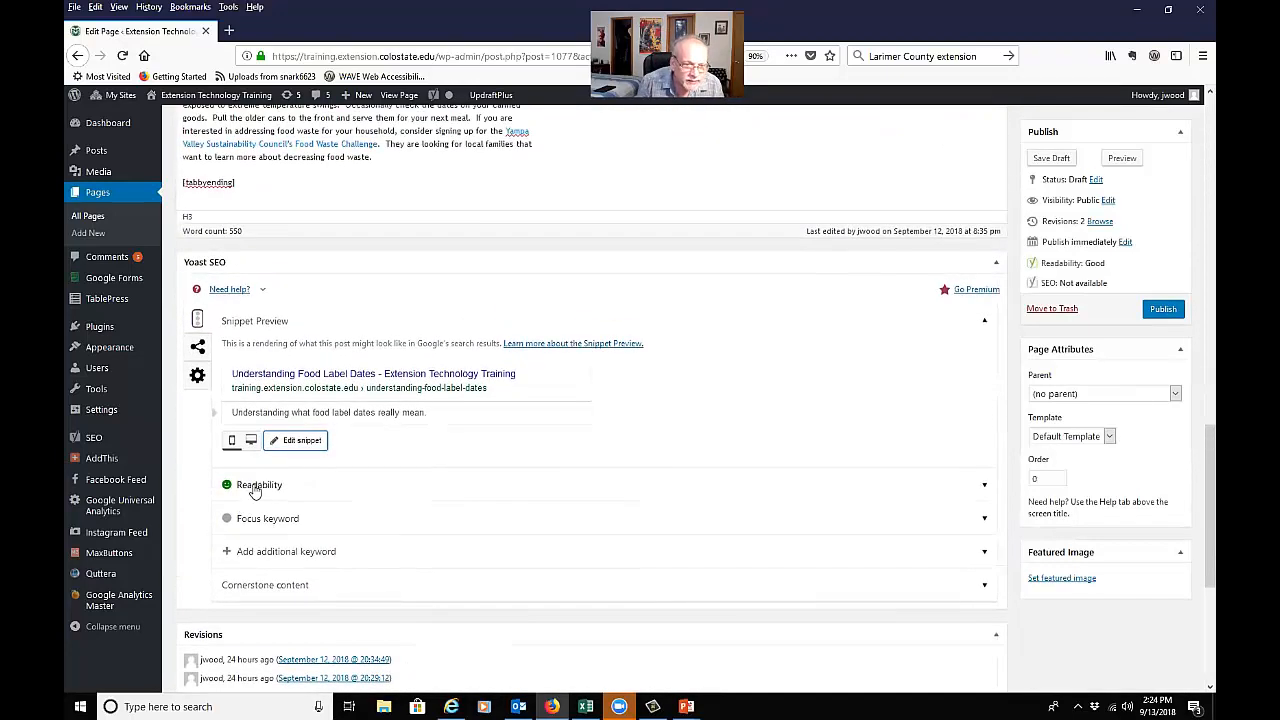
click(271, 490)
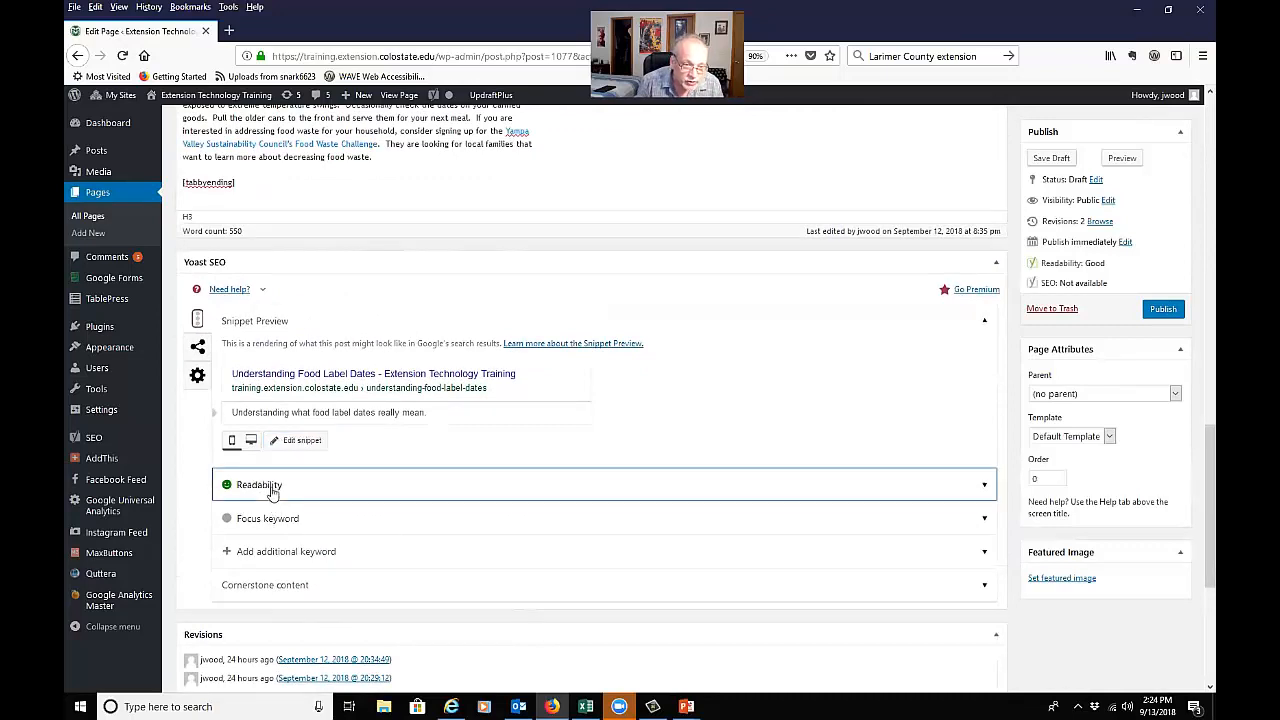
scroll(271, 490, down, 2)
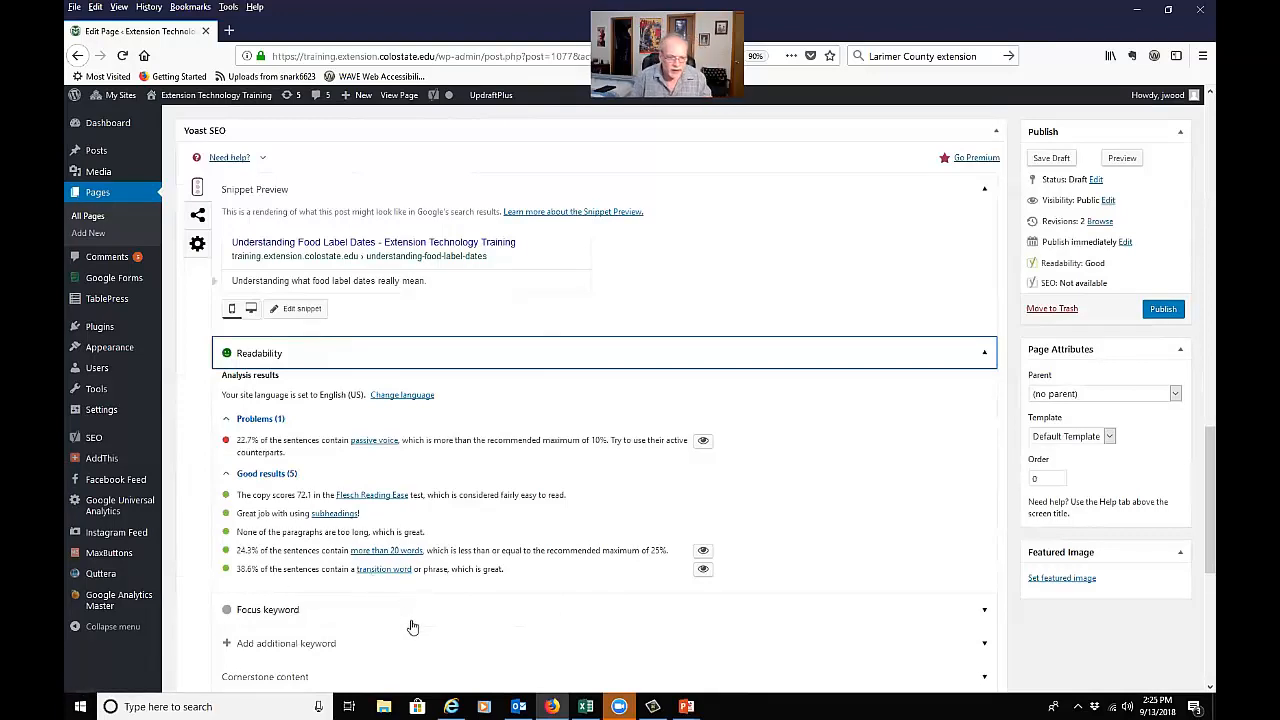
scroll(412, 627, down, 3)
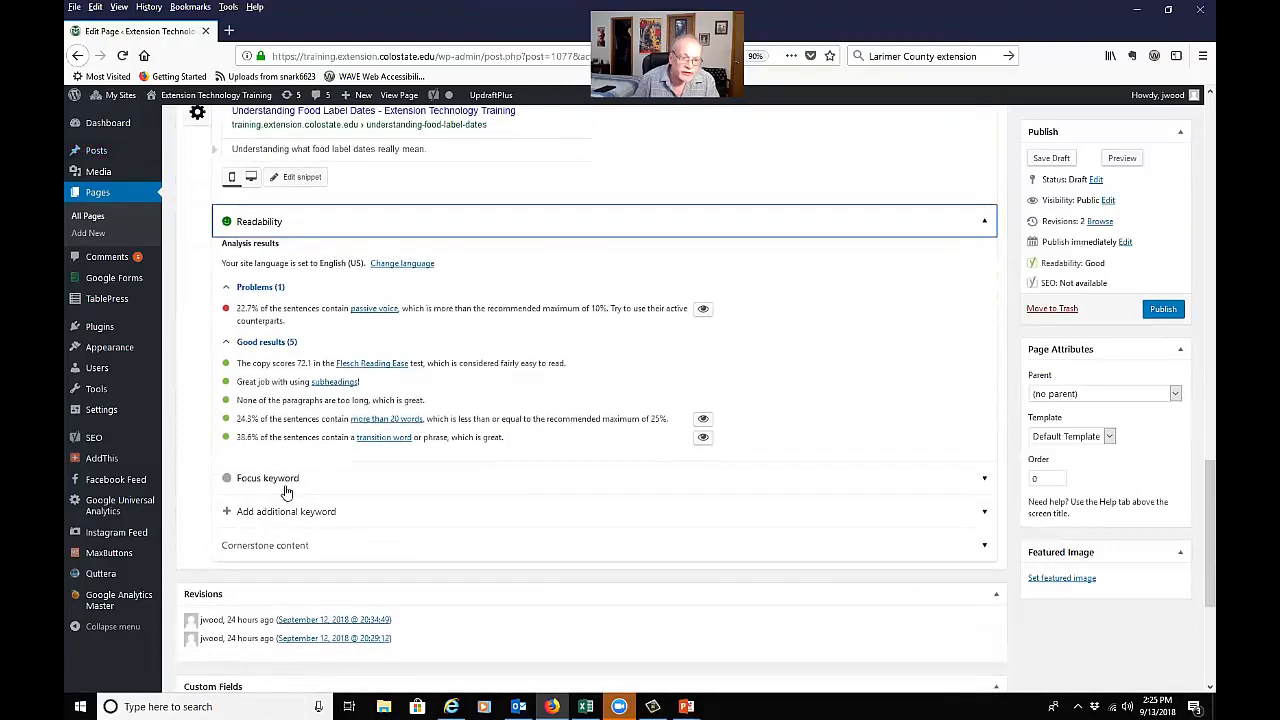
Step: Set the Yoast focus keyword to "Food Label Dates", copied from the page title
click(286, 482)
click(291, 543)
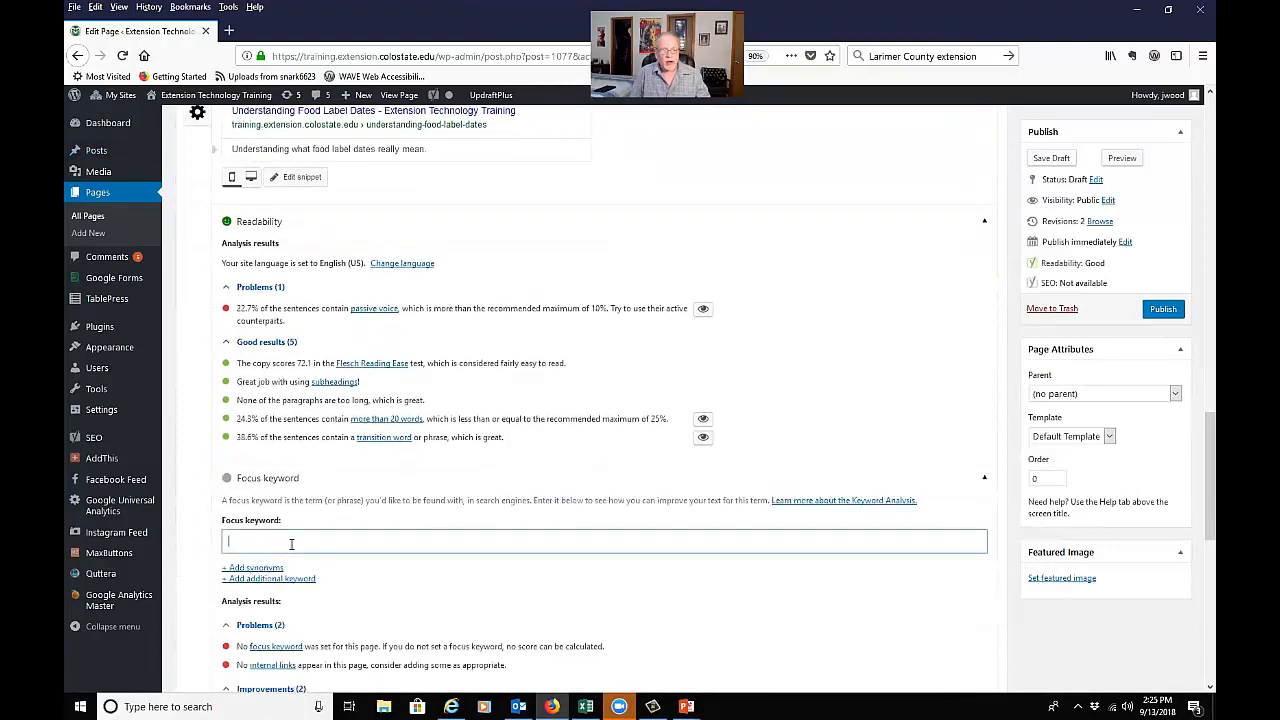
scroll(291, 545, up, 15)
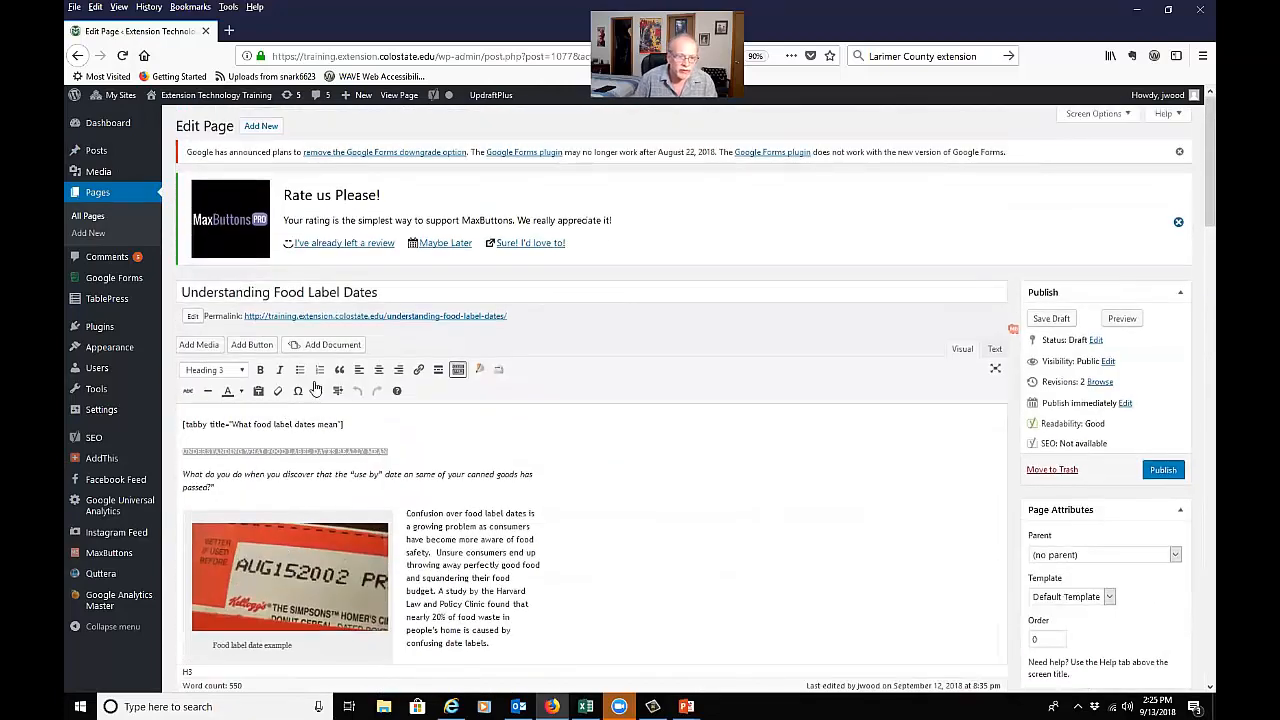
drag(383, 292, 272, 293)
key(ctrl+c)
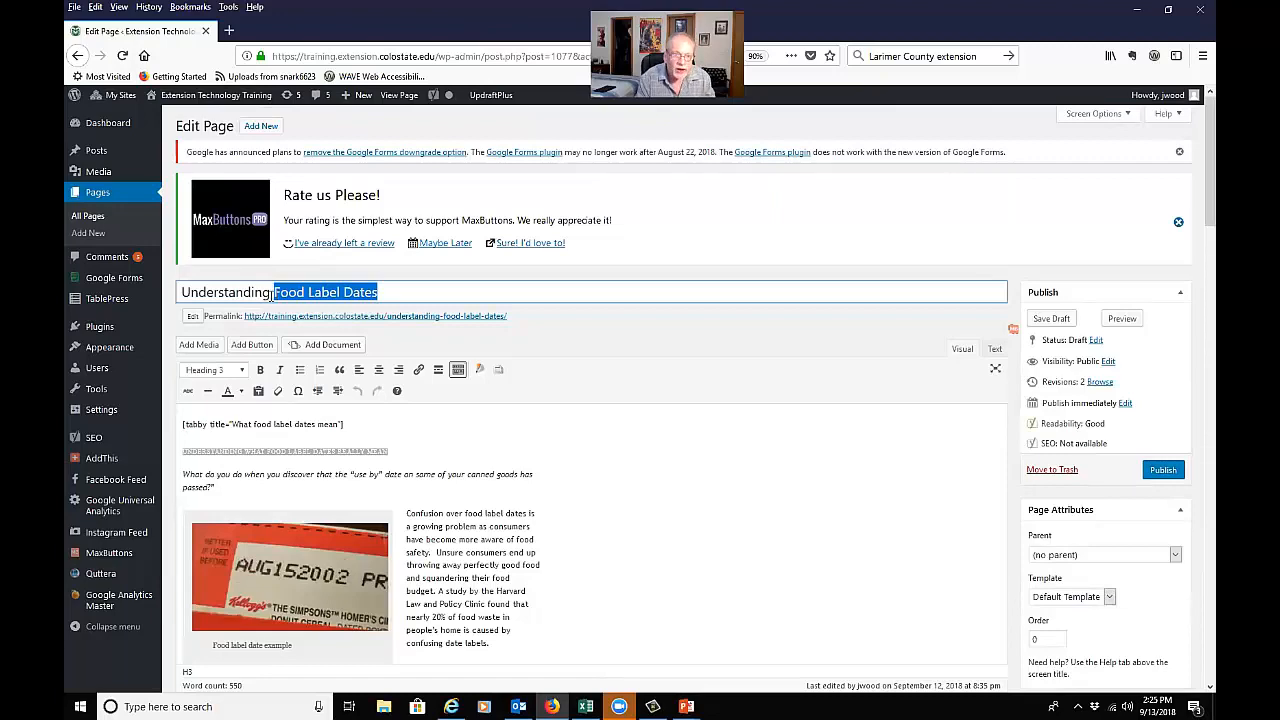
scroll(318, 403, down, 15)
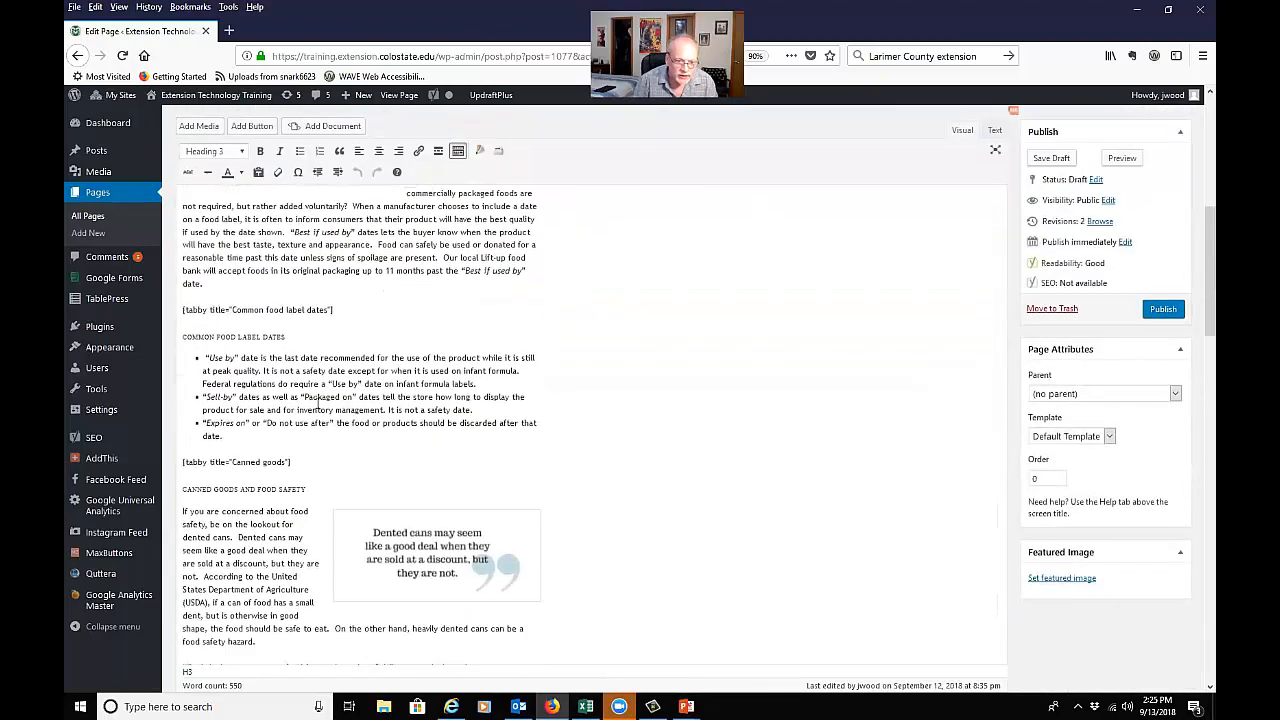
scroll(318, 403, down, 5)
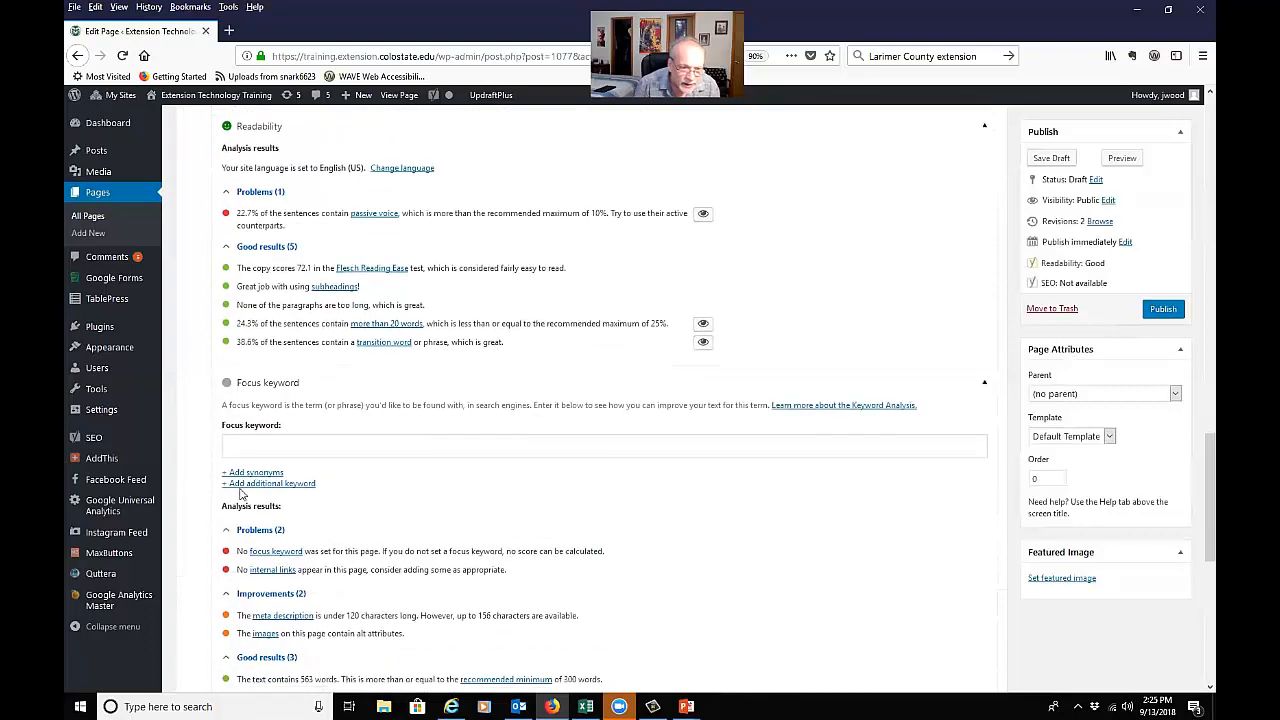
click(250, 443)
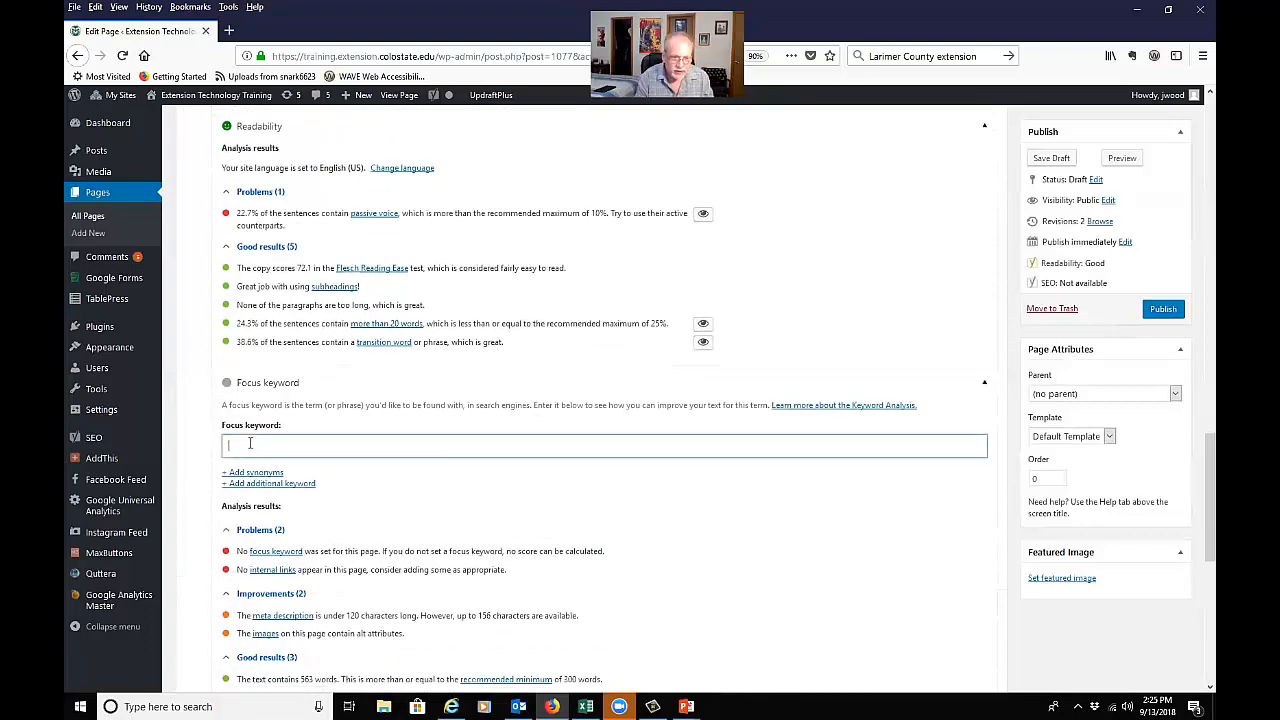
key(ctrl+v)
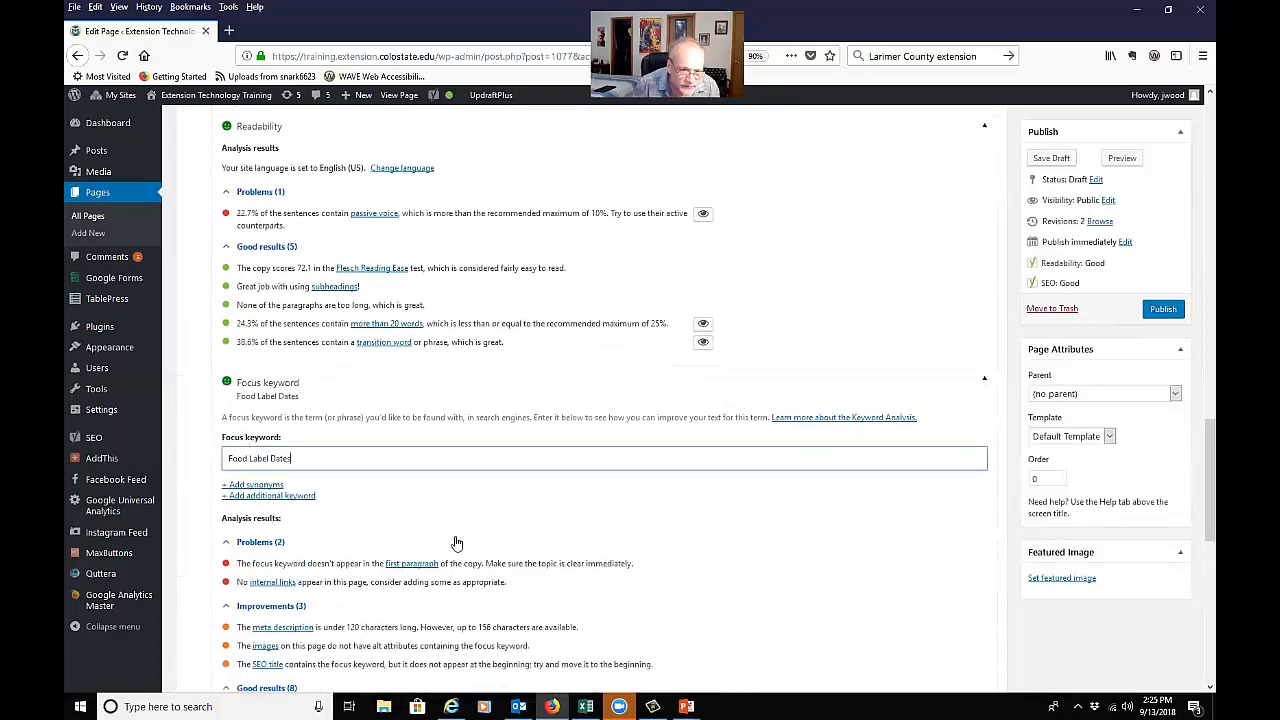
click(694, 558)
Step: Examine the focus keyword analysis results, and check the page's opening paragraph for the phrase "food label dates"
scroll(668, 549, down, 1)
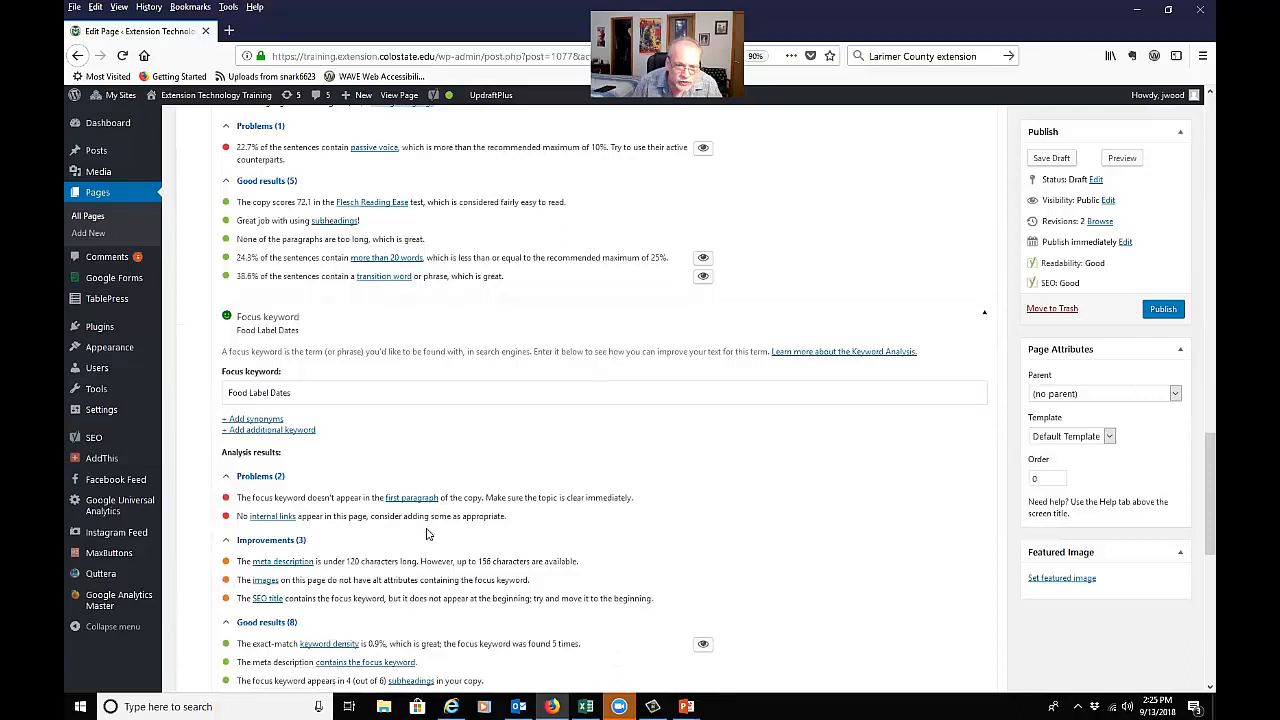
scroll(430, 522, up, 10)
scroll(427, 526, up, 5)
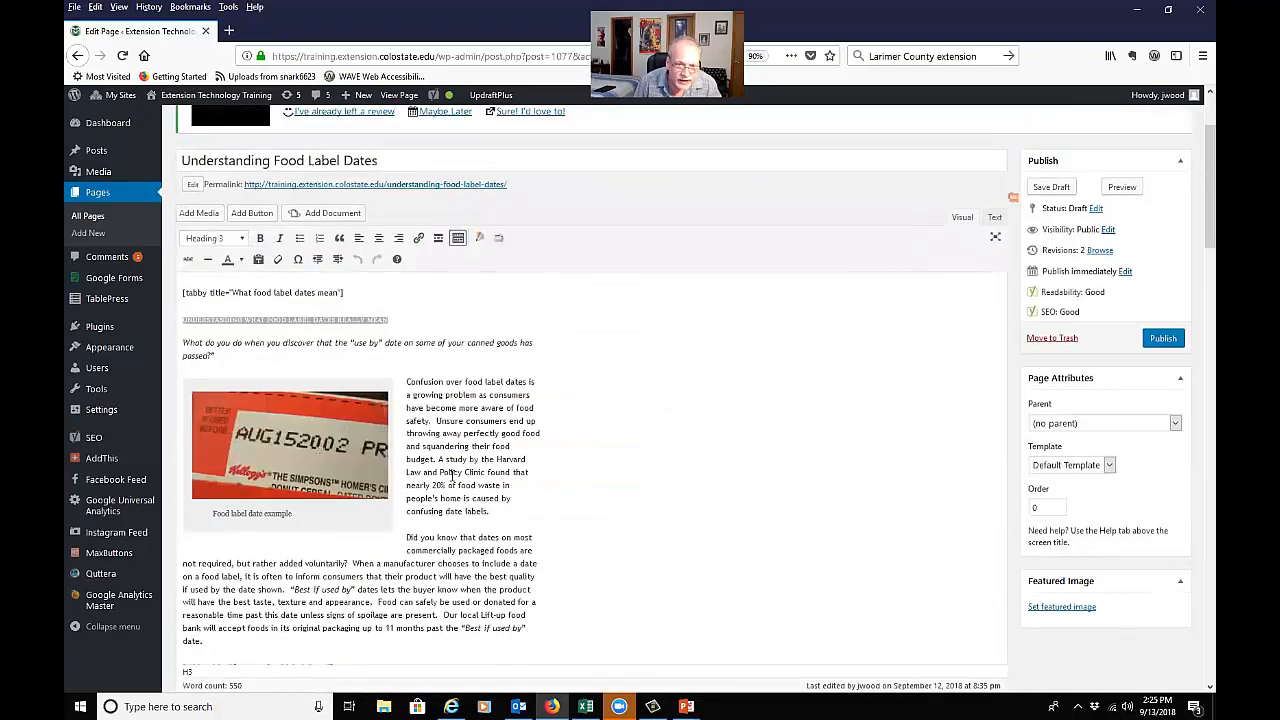
drag(465, 385, 524, 380)
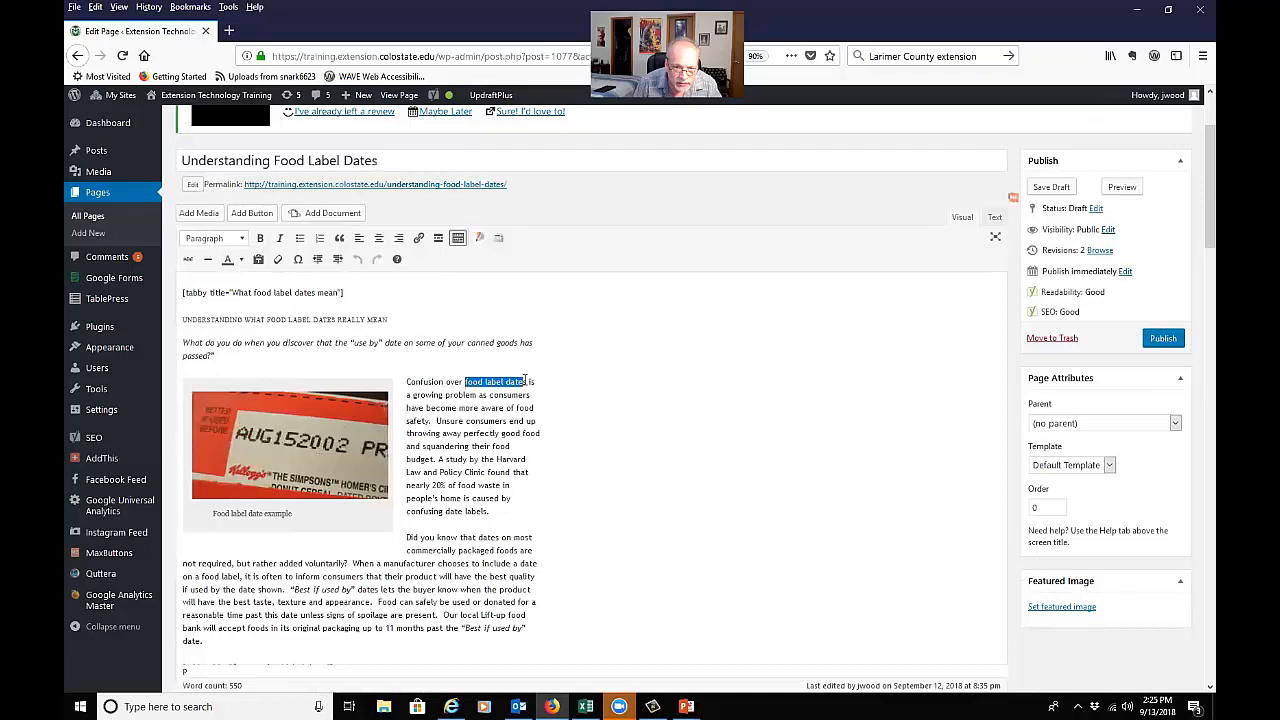
click(438, 406)
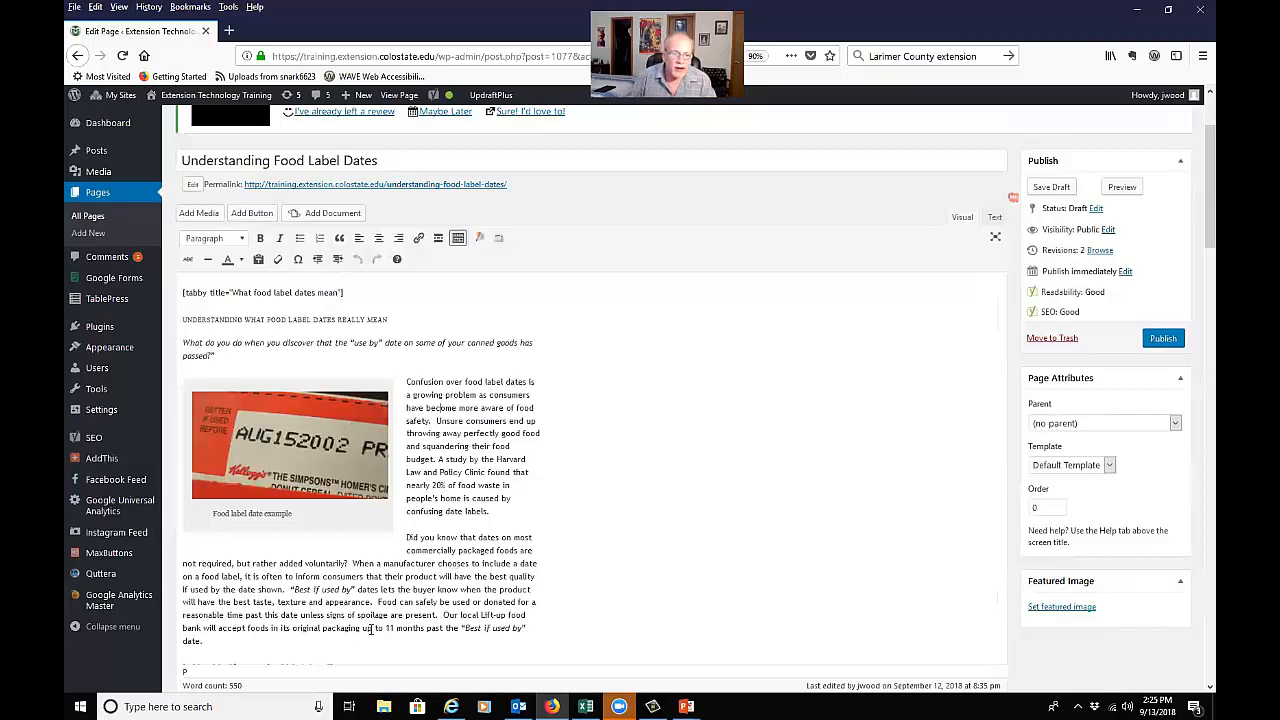
scroll(433, 584, down, 15)
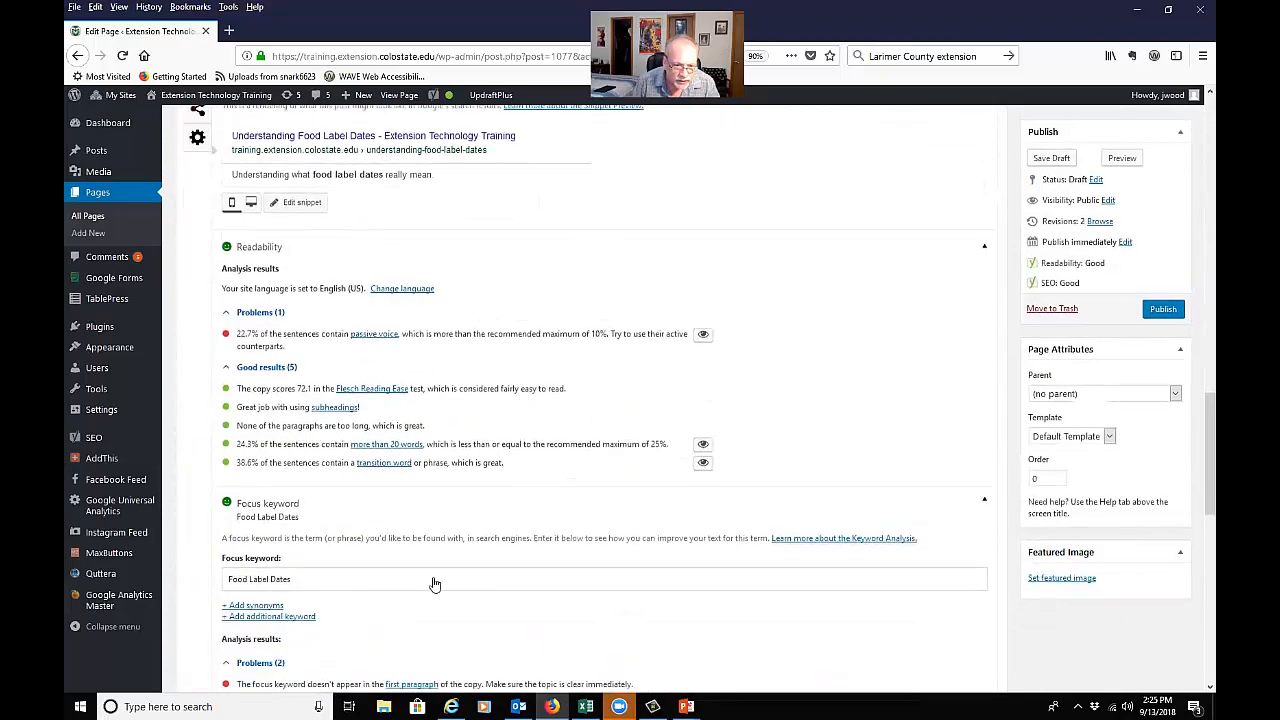
scroll(433, 584, down, 8)
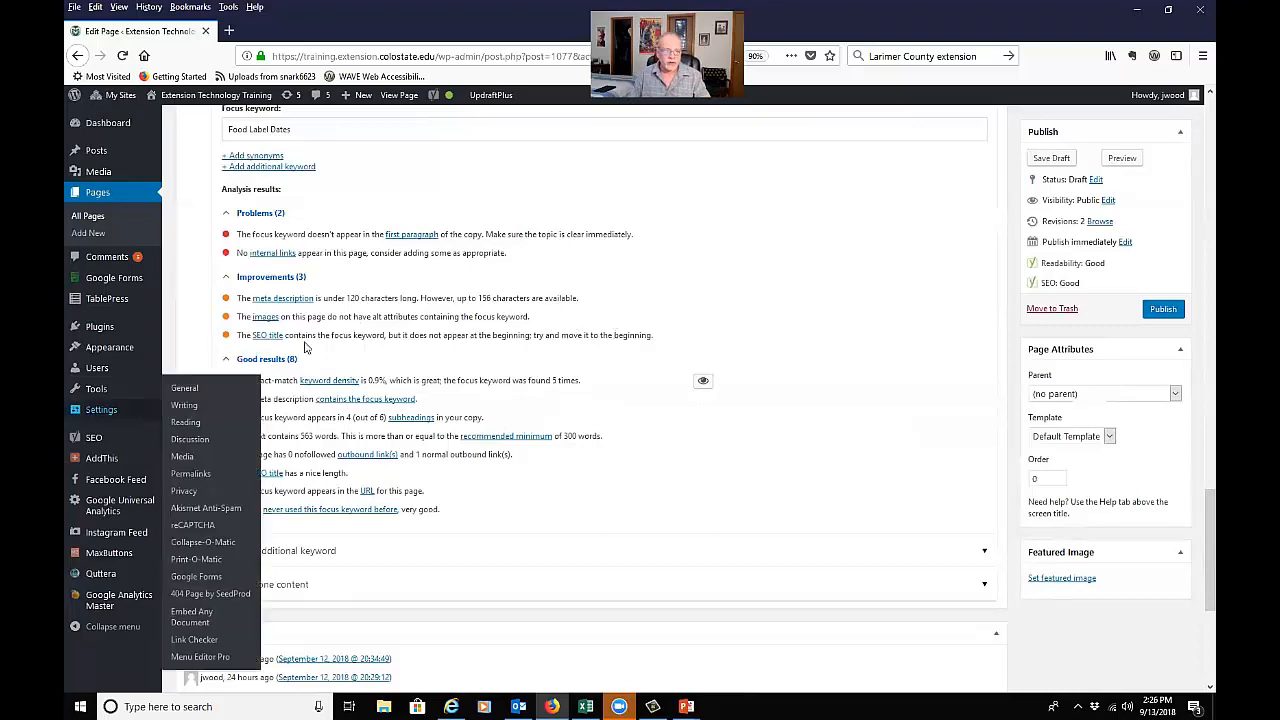
scroll(455, 578, down, 1)
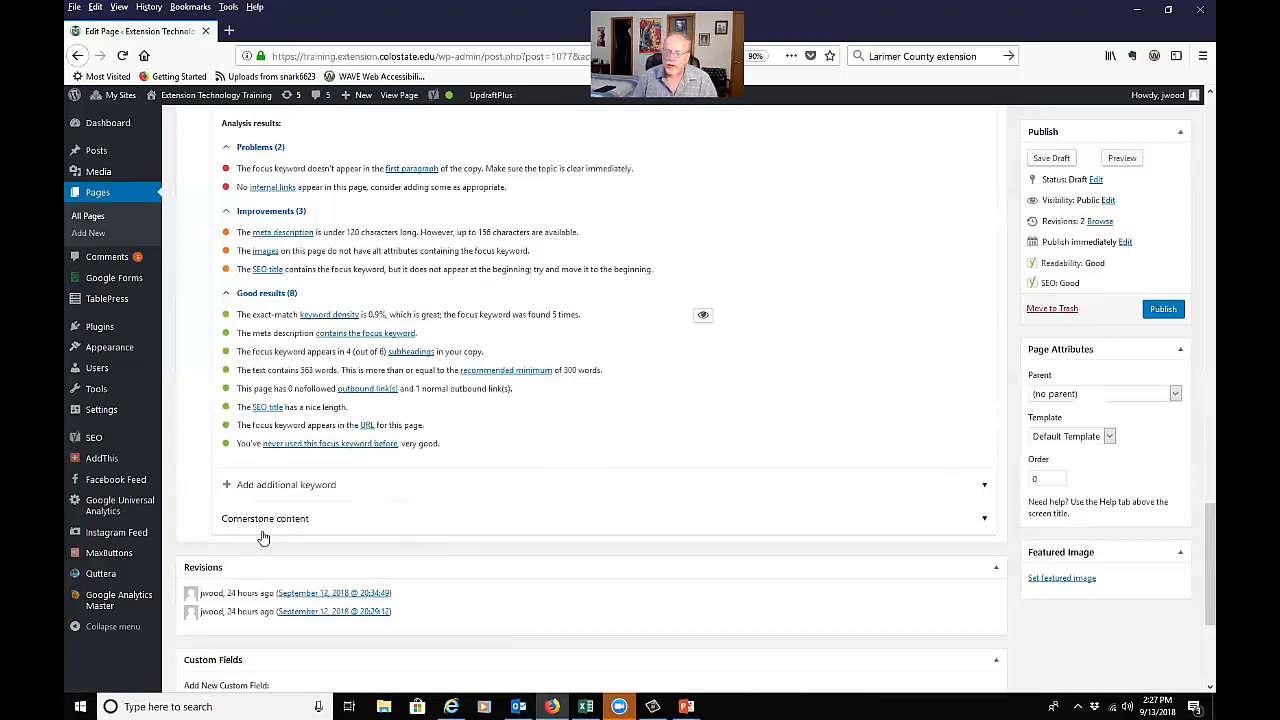
Step: Show Yoast SEO's social sharing settings, view the Twitter options, and examine the Facebook title, description and image fields
scroll(263, 538, up, 10)
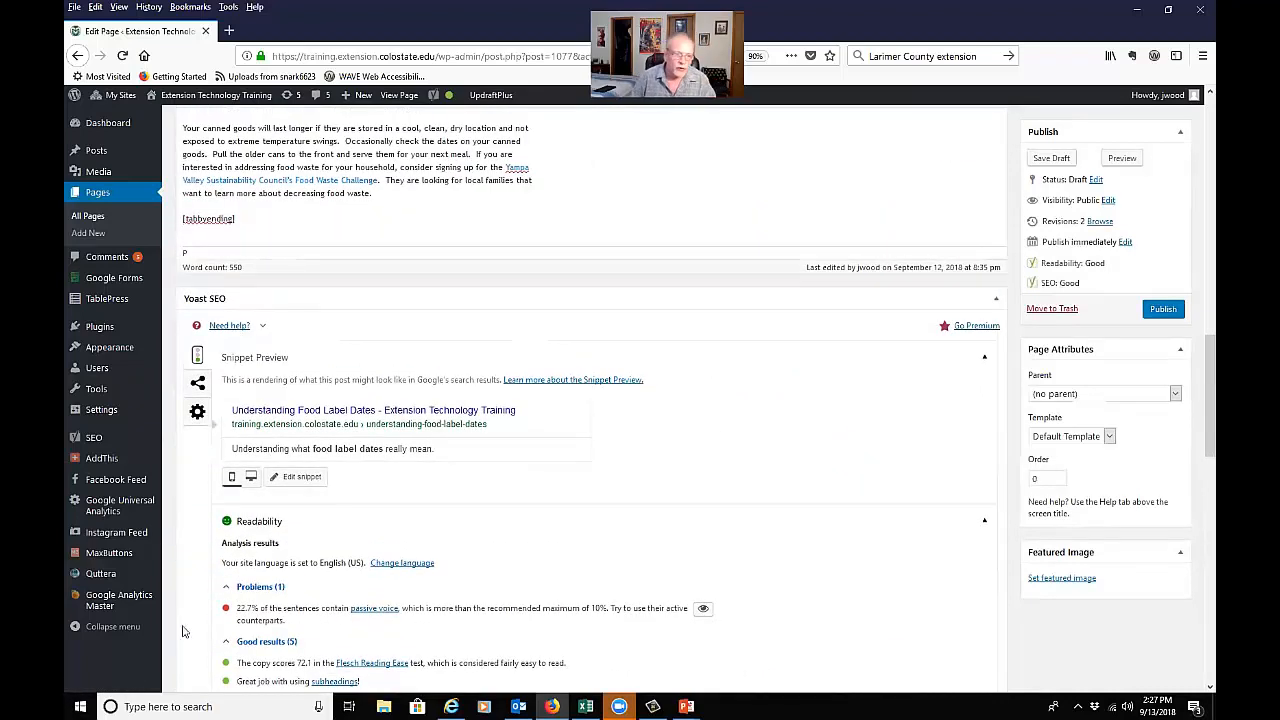
click(199, 384)
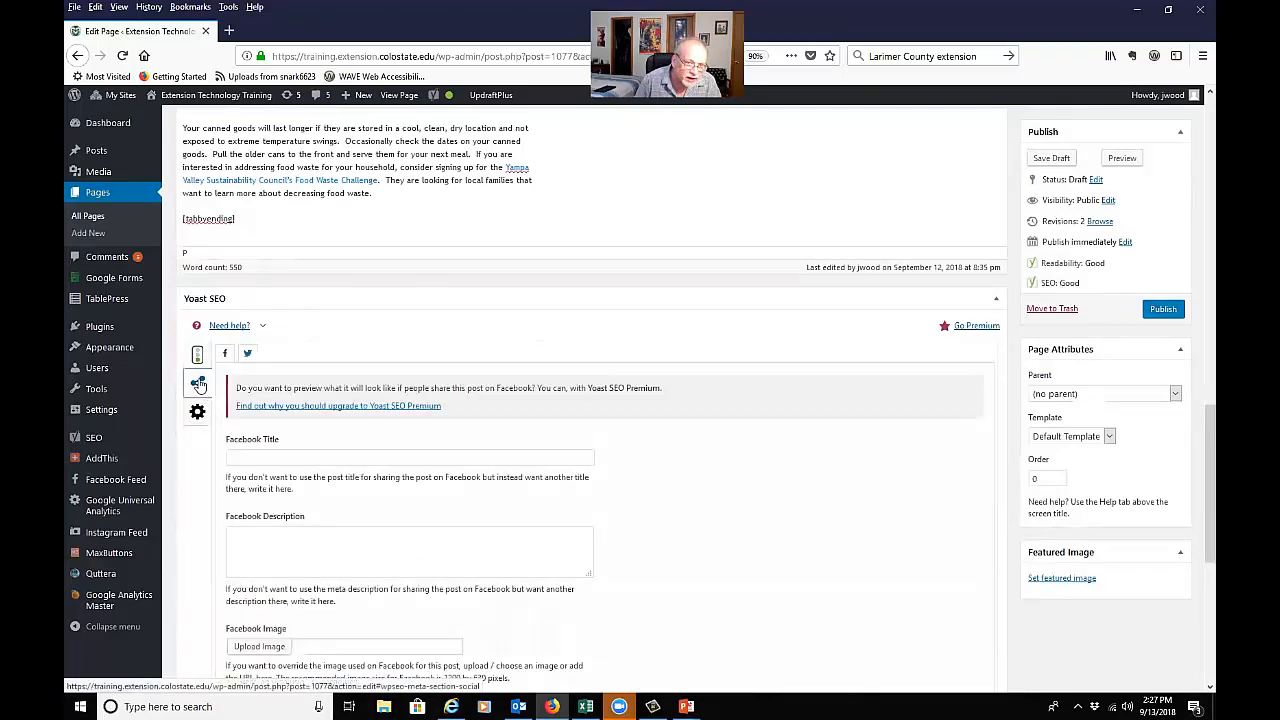
click(248, 355)
click(225, 354)
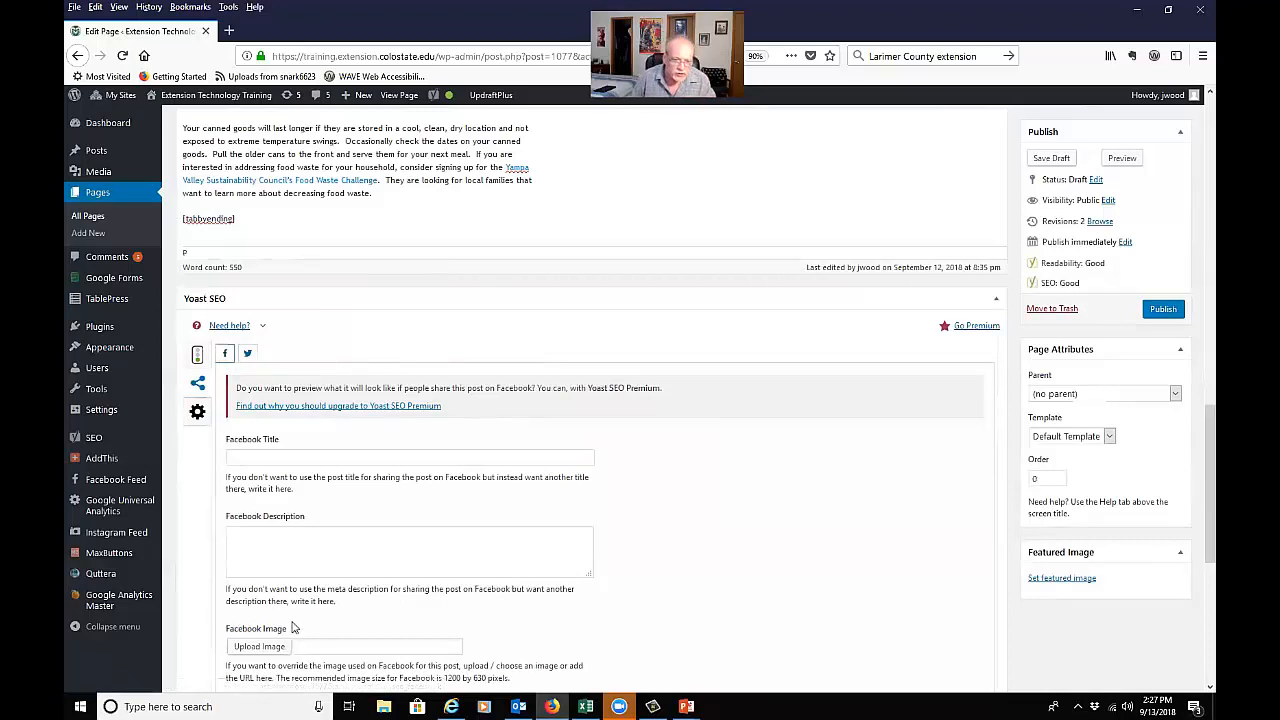
scroll(295, 628, down, 3)
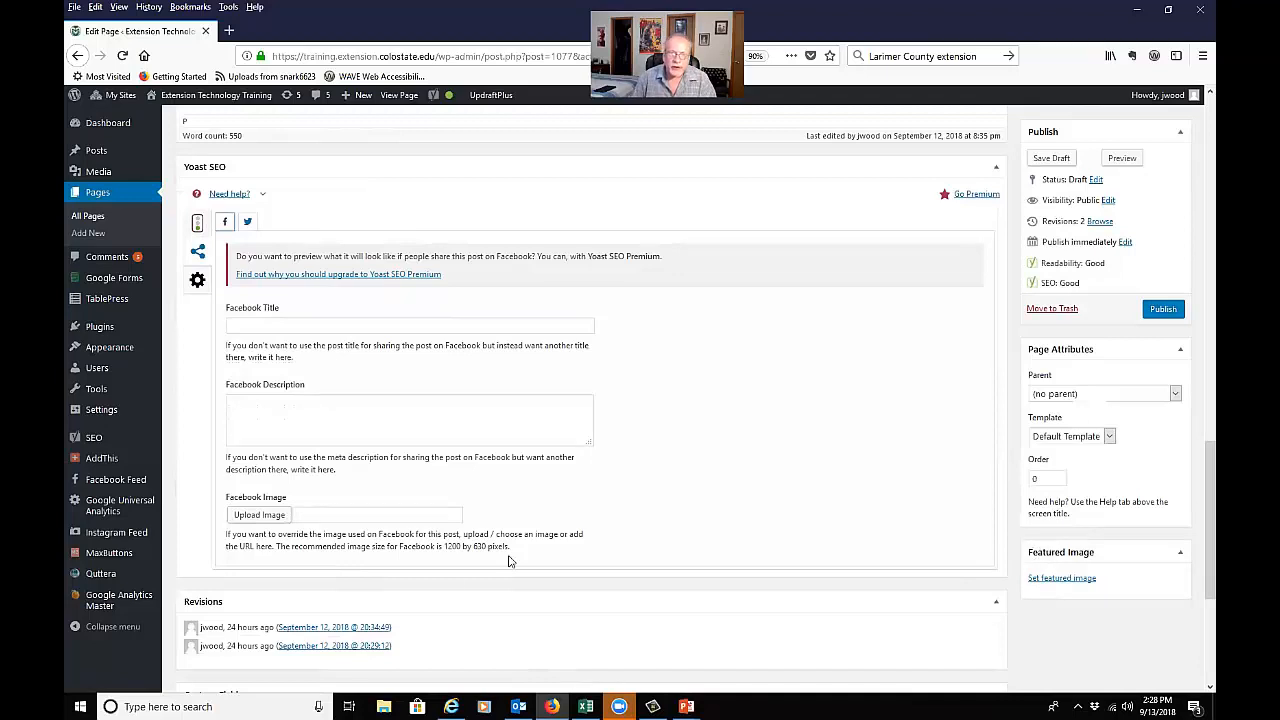
click(361, 517)
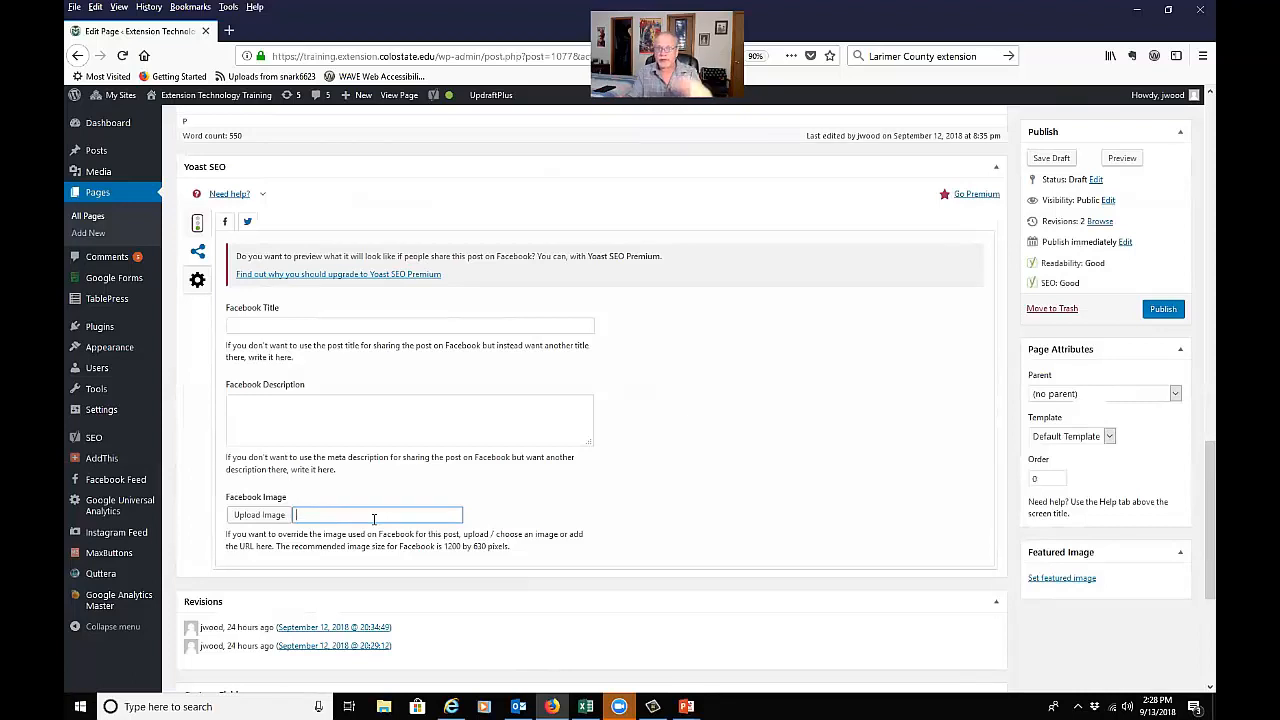
Step: Copy the full page title "Understanding Food Label Dates" into the Facebook Title field
click(305, 326)
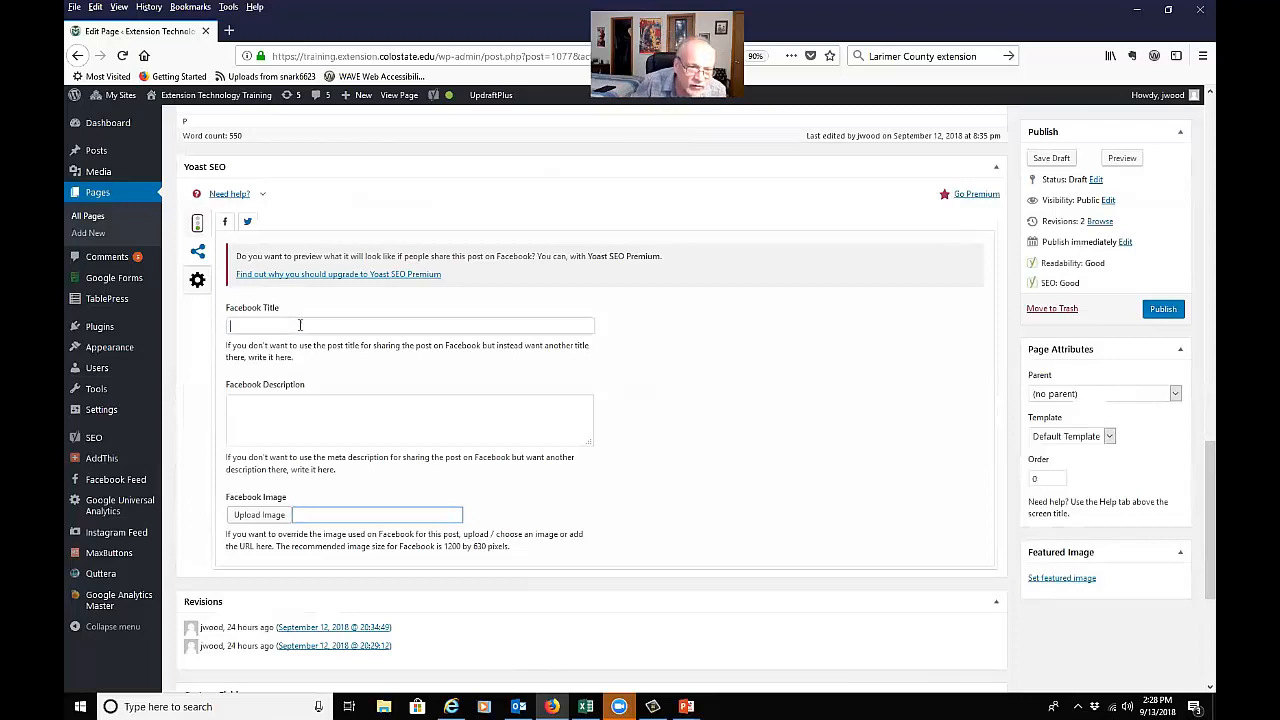
scroll(333, 490, up, 10)
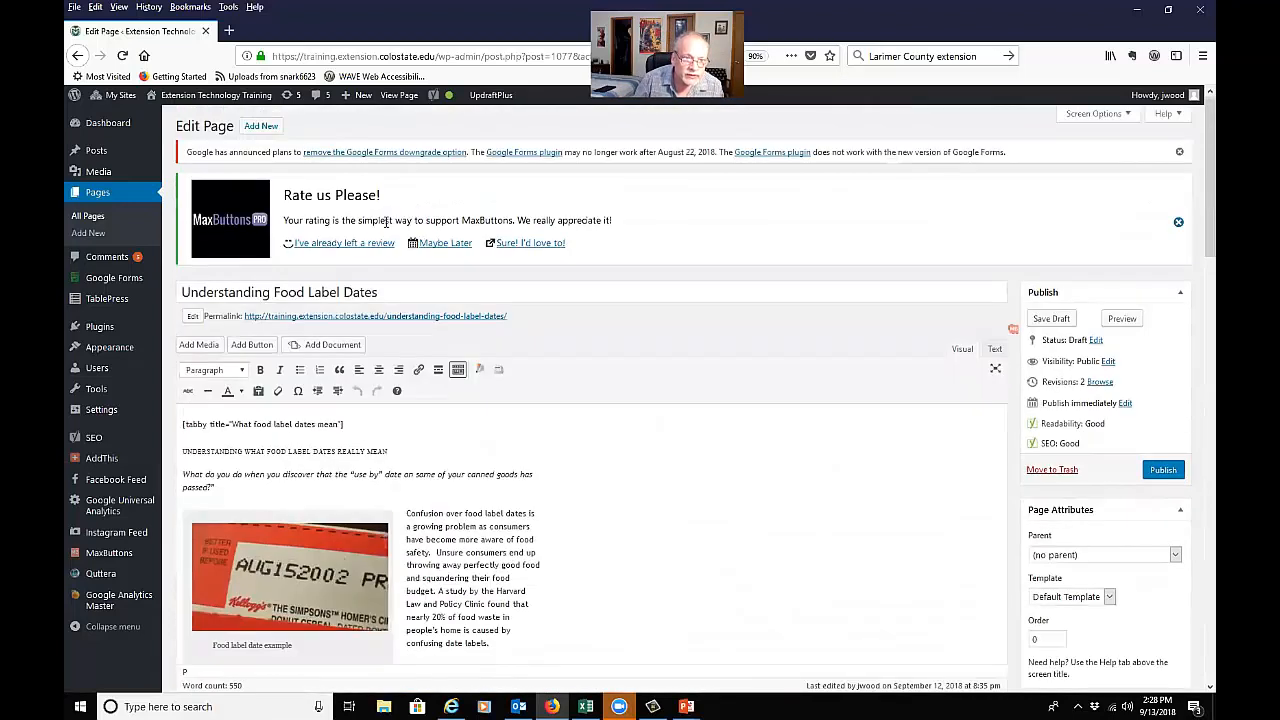
triple_click(378, 294)
key(ctrl+c)
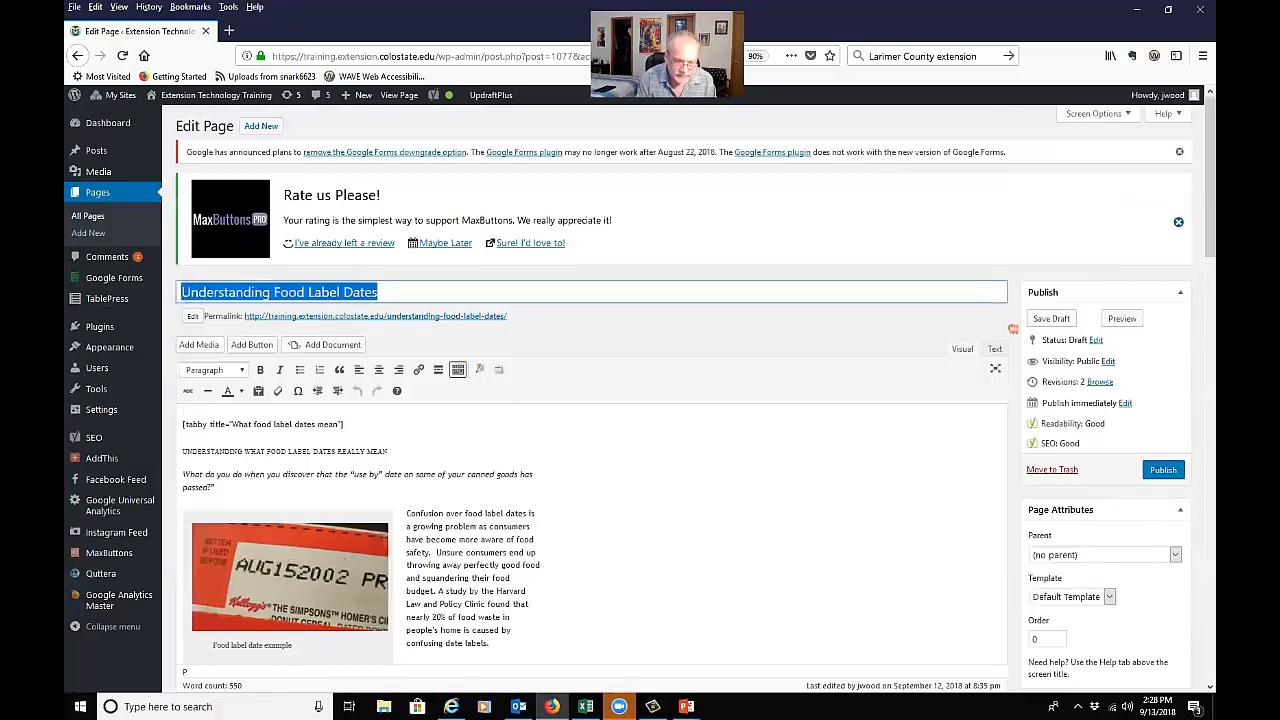
scroll(277, 460, down, 10)
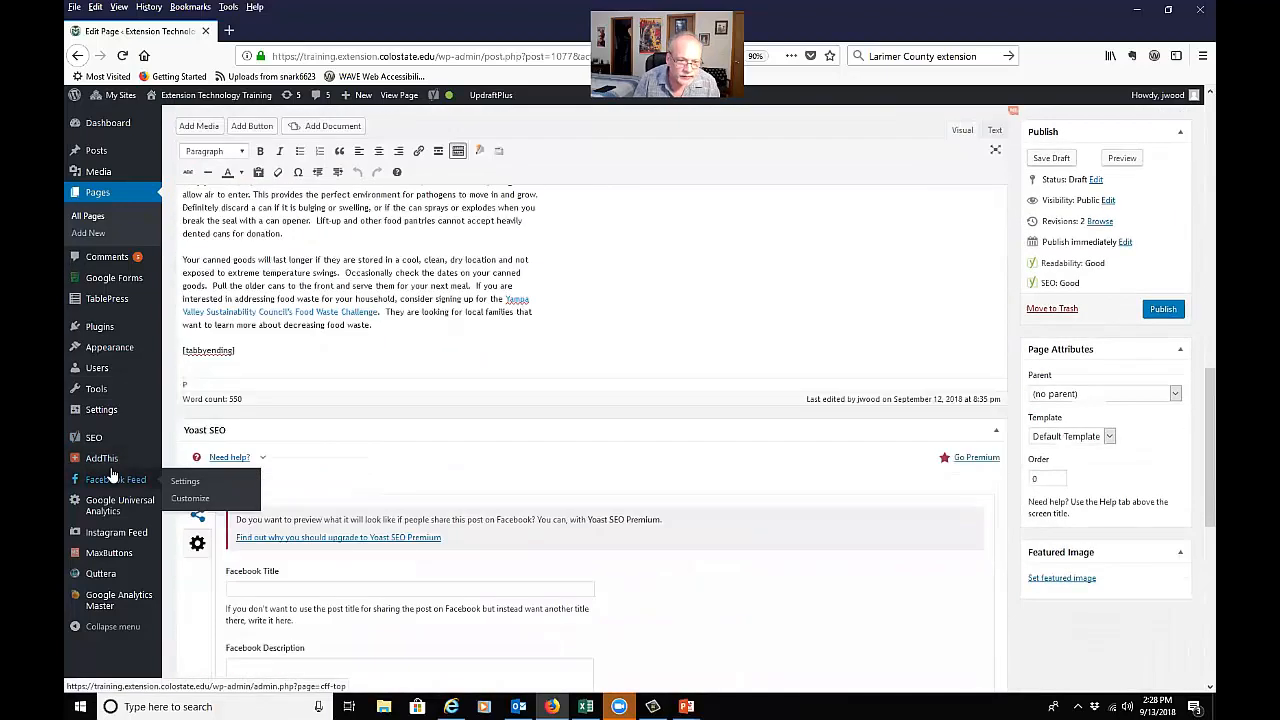
click(281, 390)
key(ctrl+v)
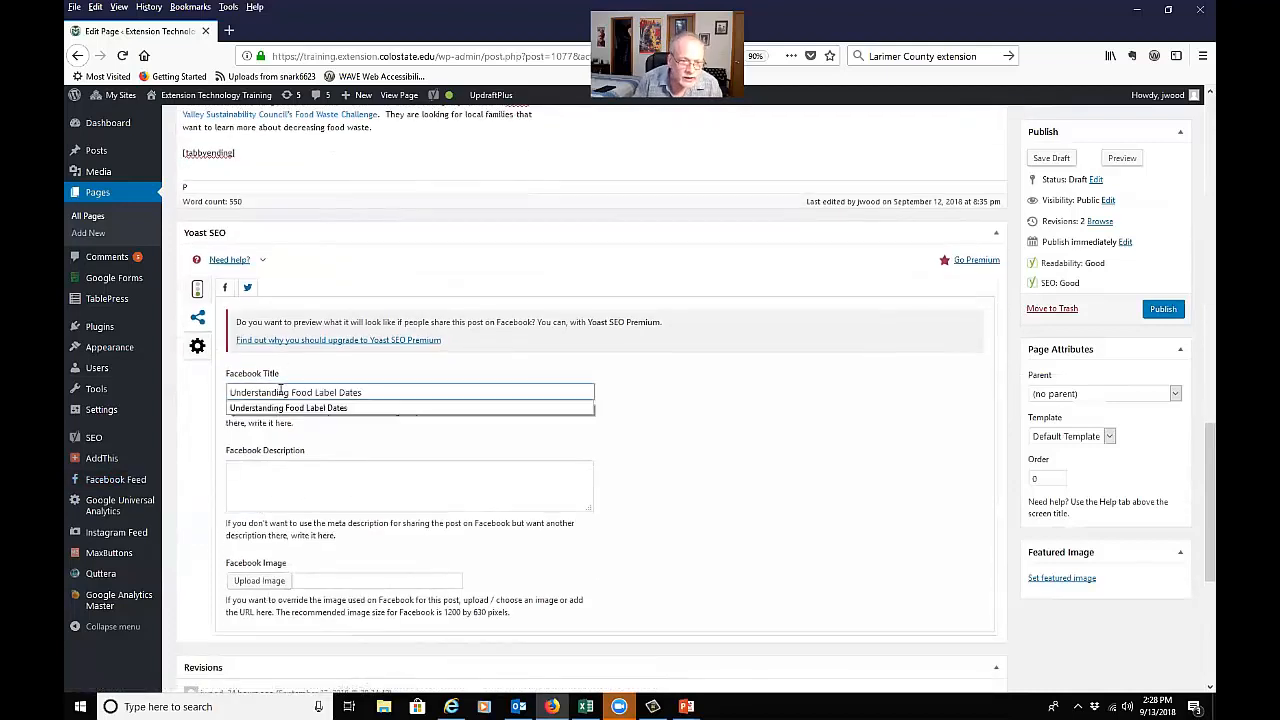
Step: Fill in the Facebook Description with the page's first heading, "Understanding what food label dates really mean"
click(346, 469)
scroll(345, 470, up, 8)
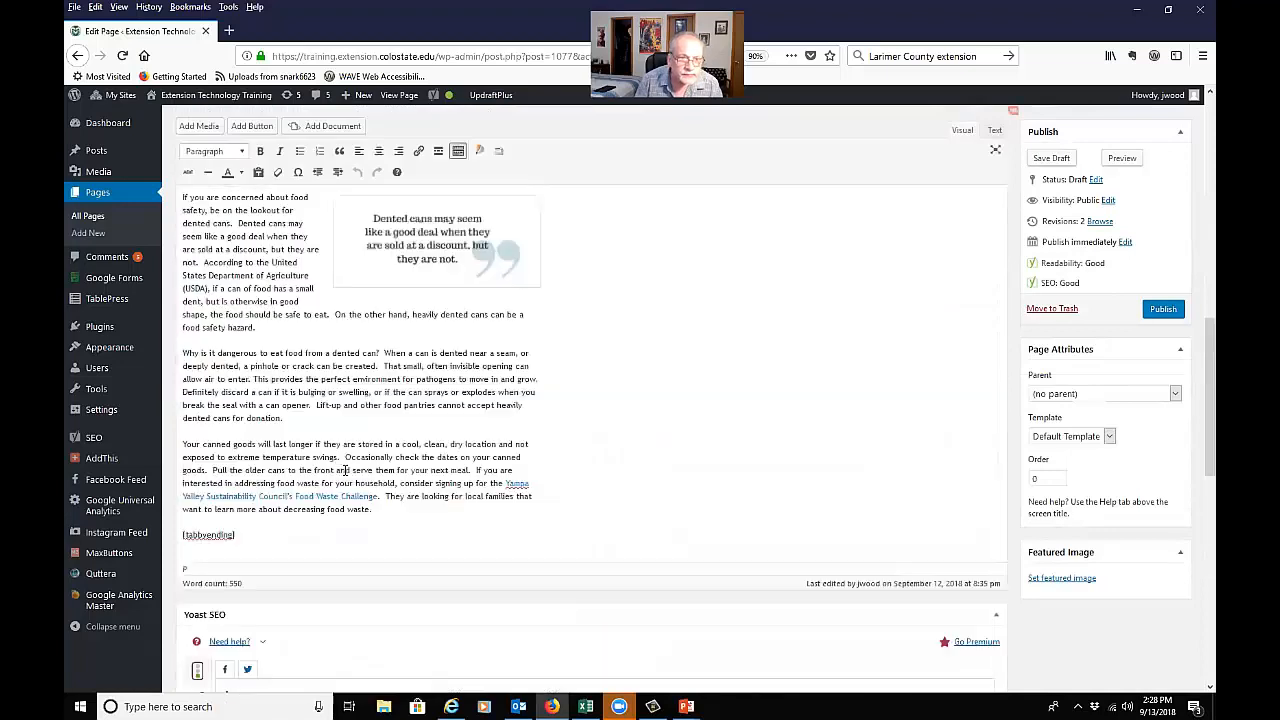
scroll(345, 470, up, 3)
drag(391, 447, 148, 453)
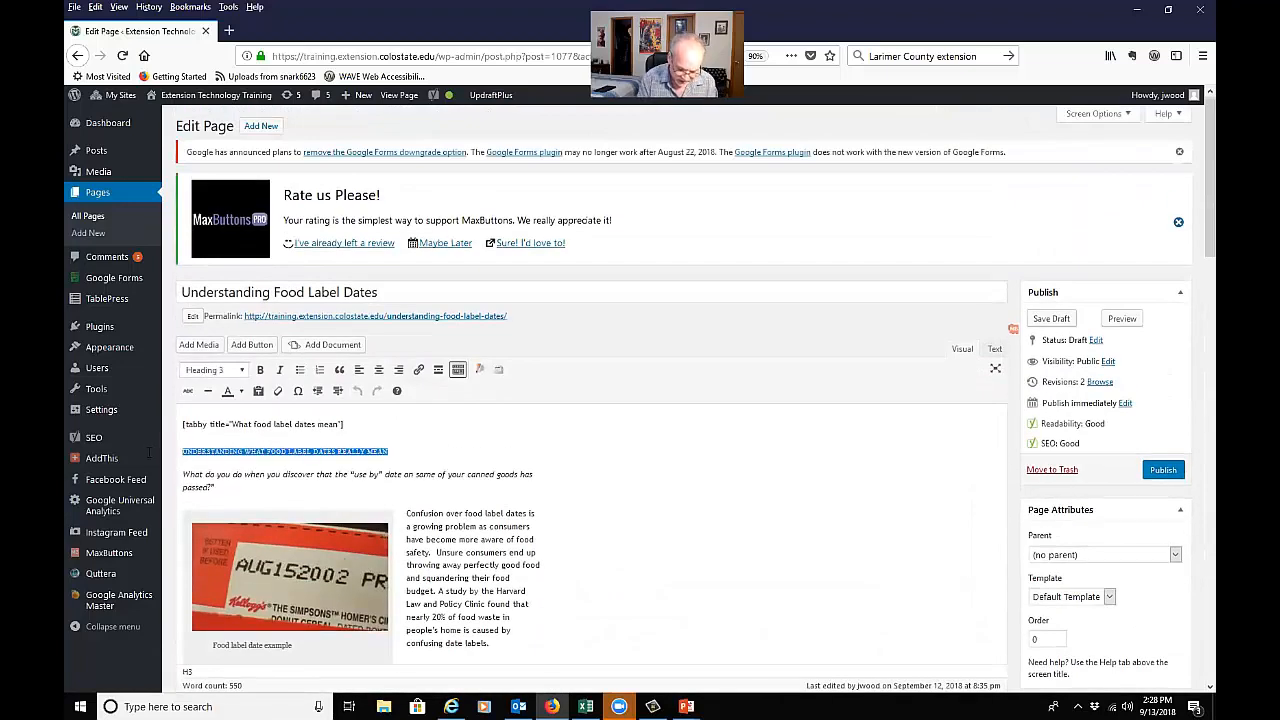
scroll(230, 565, down, 15)
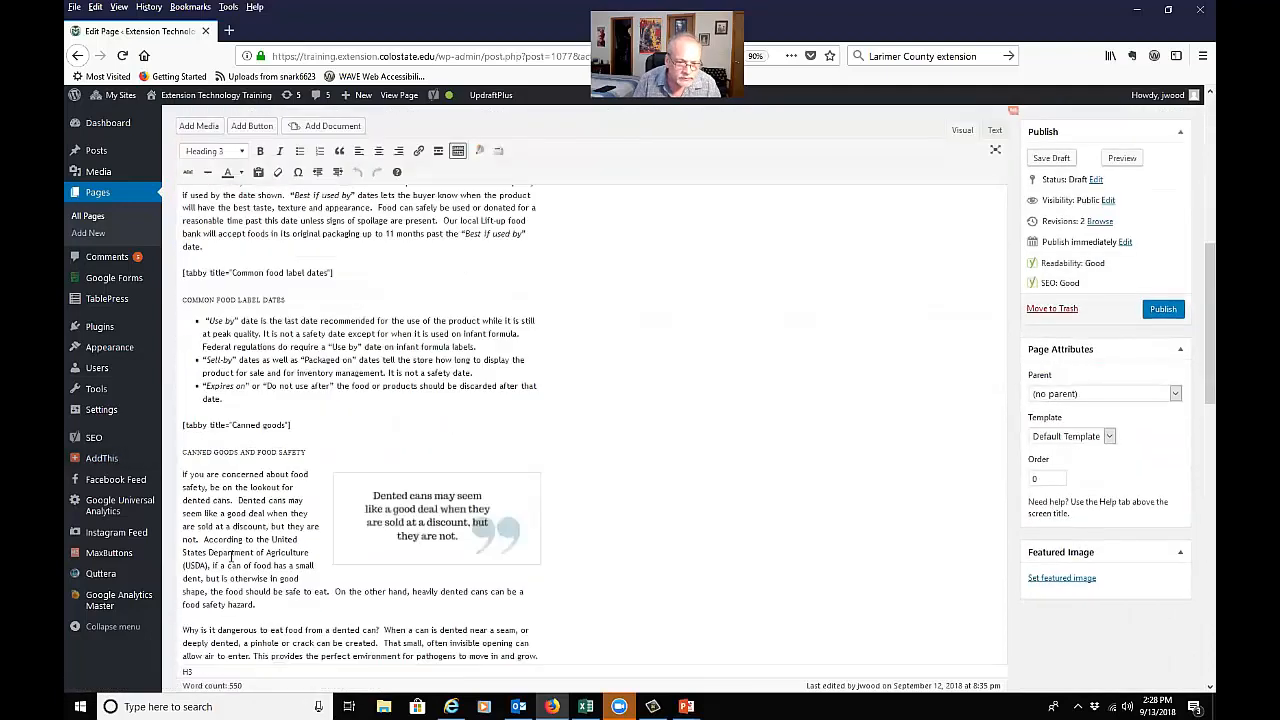
click(320, 494)
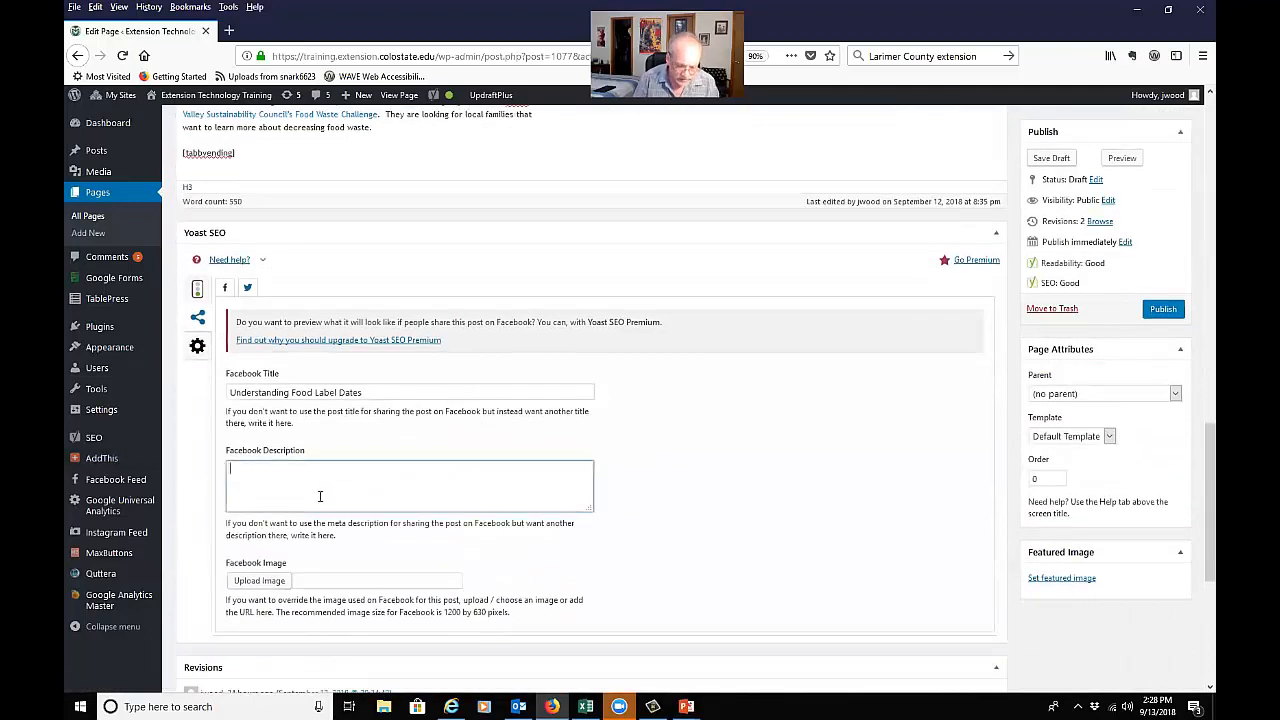
text(Understanding what food label dates really mean)
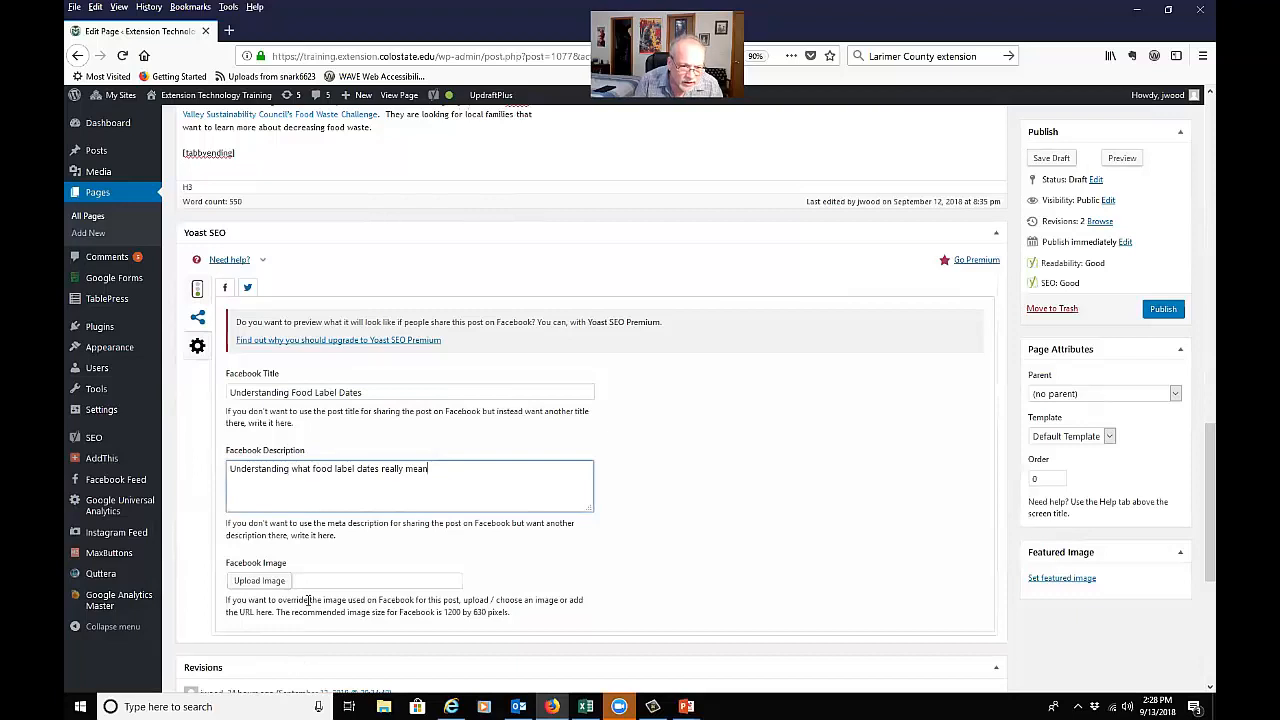
Step: Set the Facebook Image to the "Dented cans may seem like a good deal" quote graphic from the media library
click(263, 583)
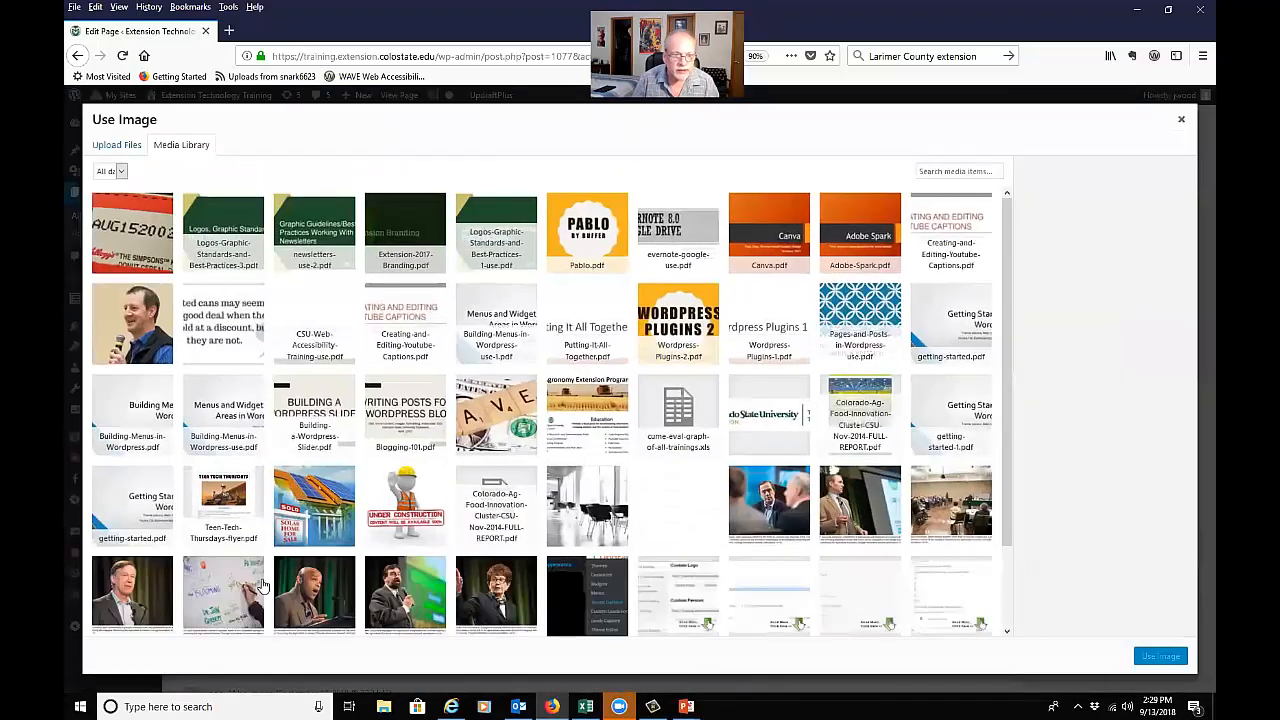
click(235, 338)
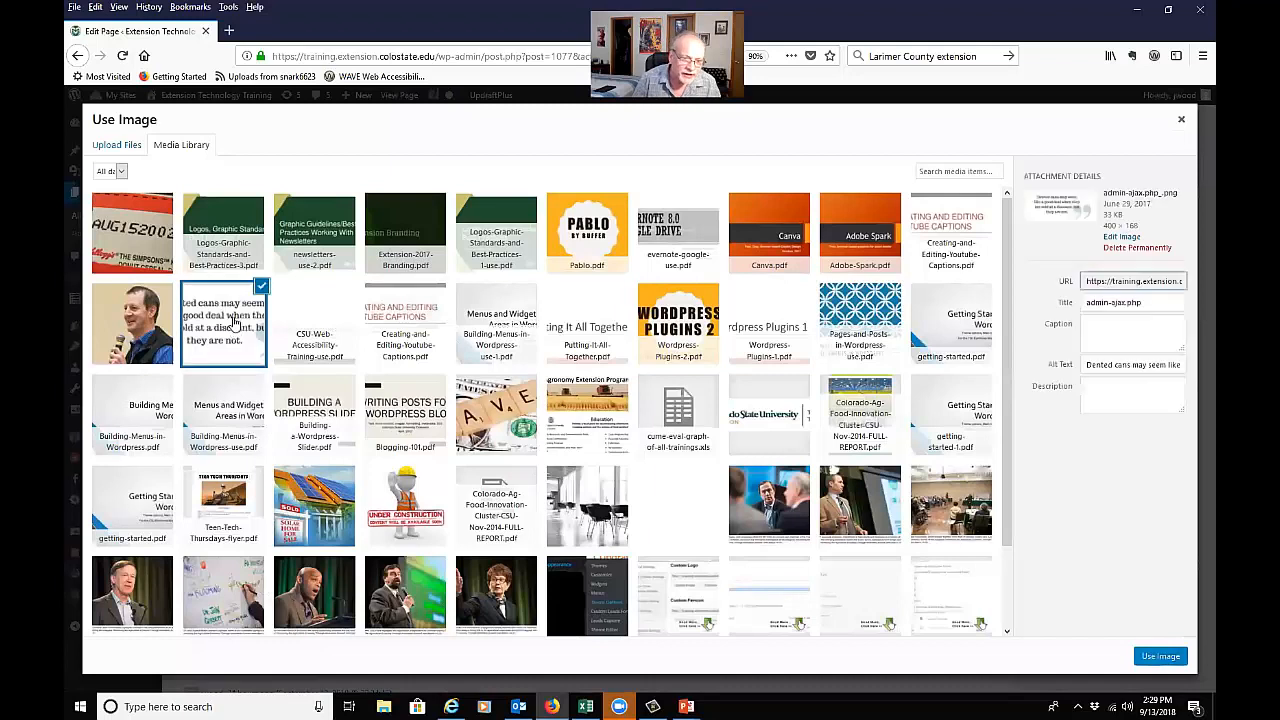
click(1155, 656)
Step: Publish the "Understanding Food Label Dates" page
scroll(468, 590, down, 3)
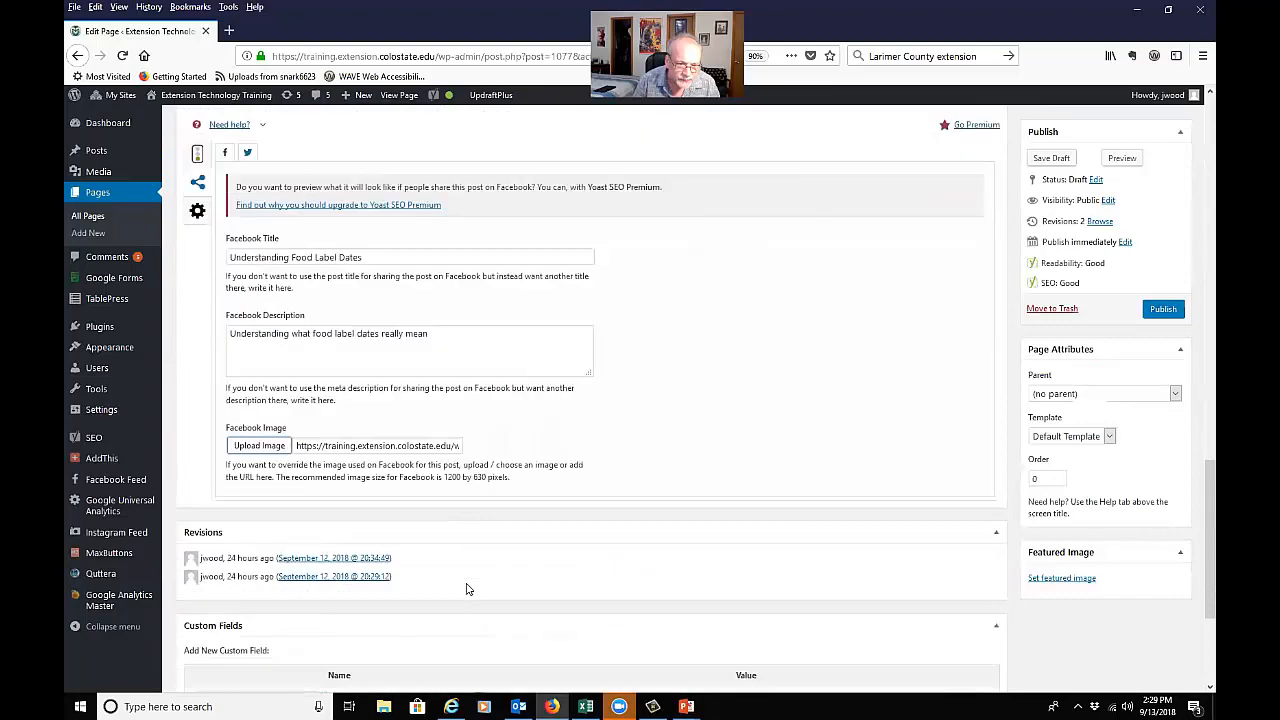
scroll(466, 590, up, 3)
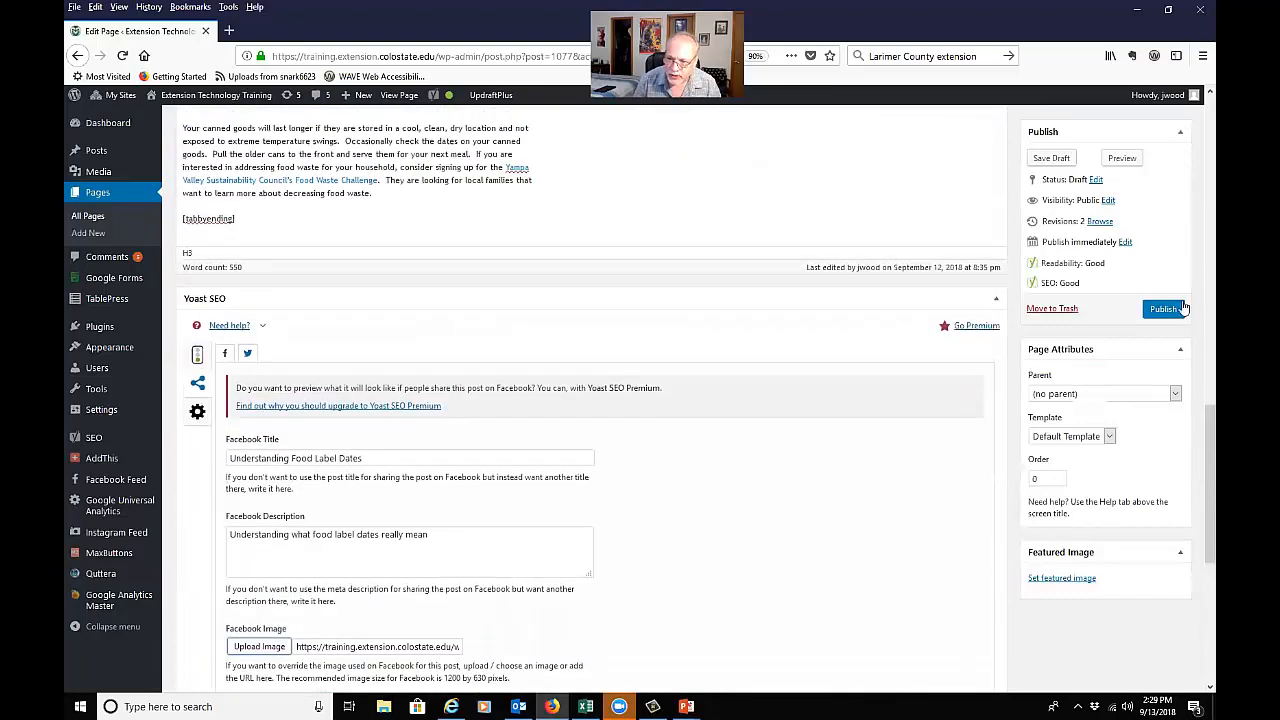
scroll(656, 505, up, 10)
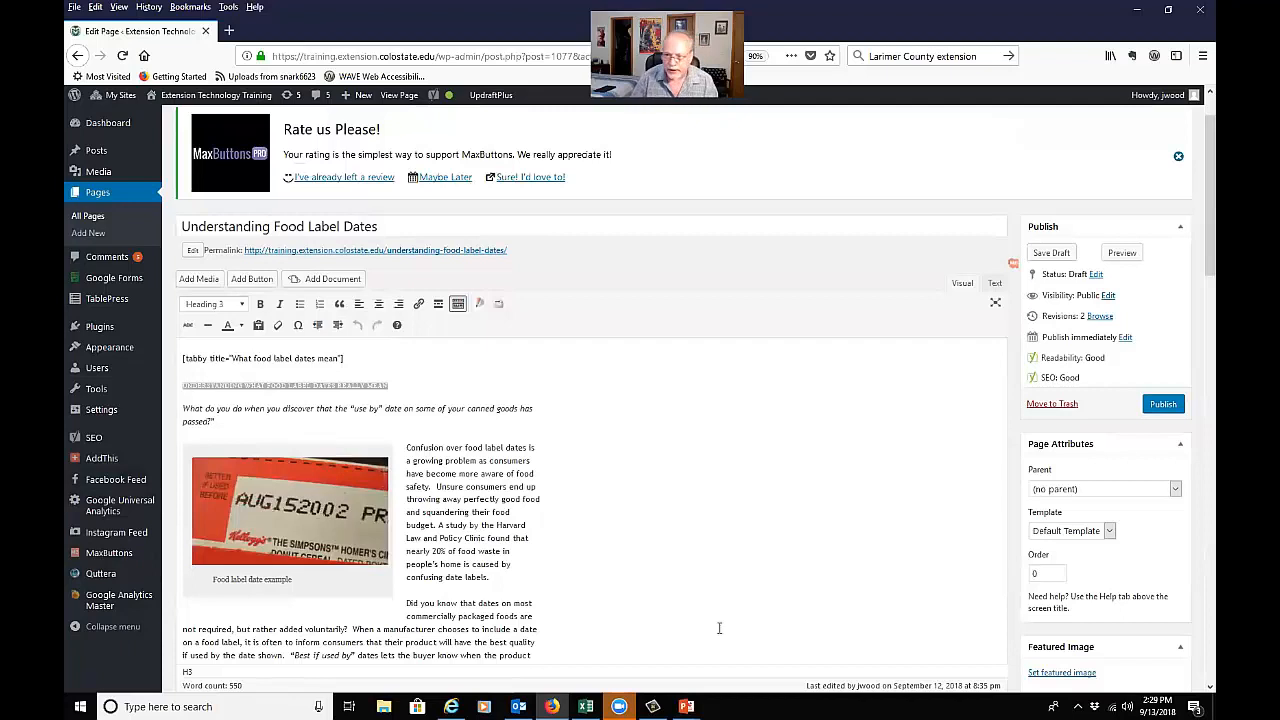
click(1158, 405)
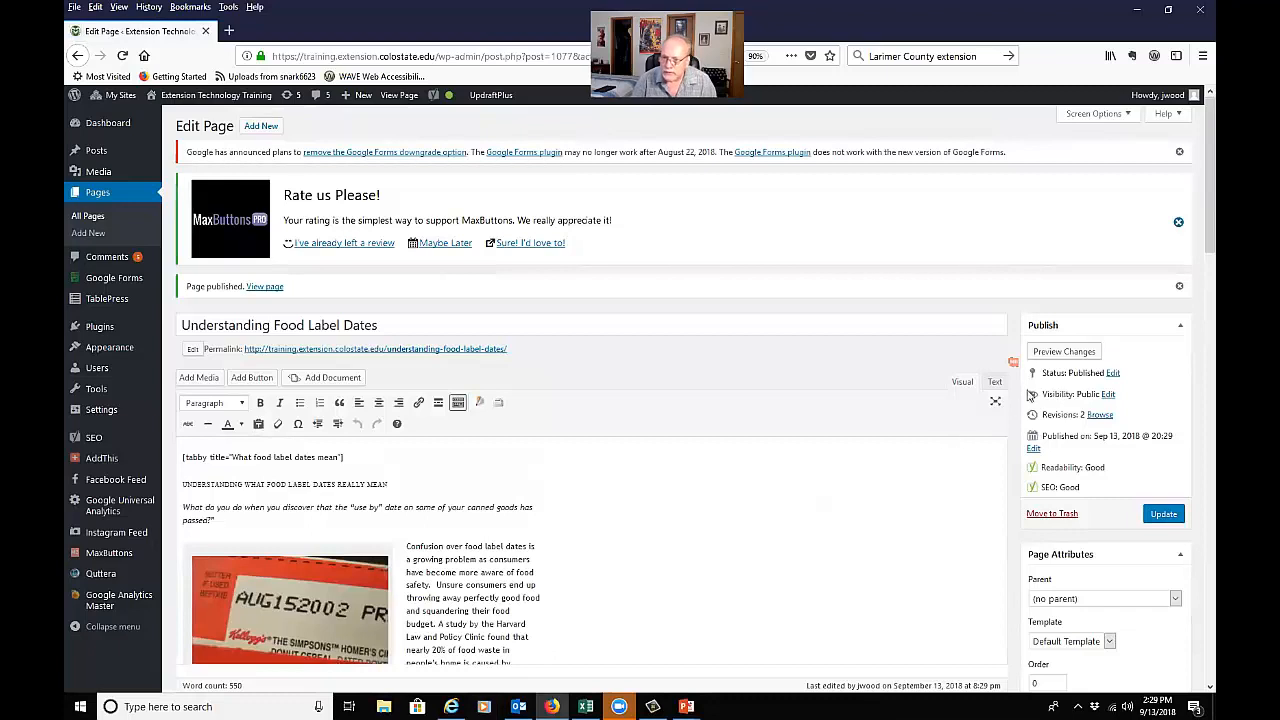
Step: Preview the published page and check its "Common food label dates", "Canned goods" and "What food label dates mean" tabs
click(1050, 352)
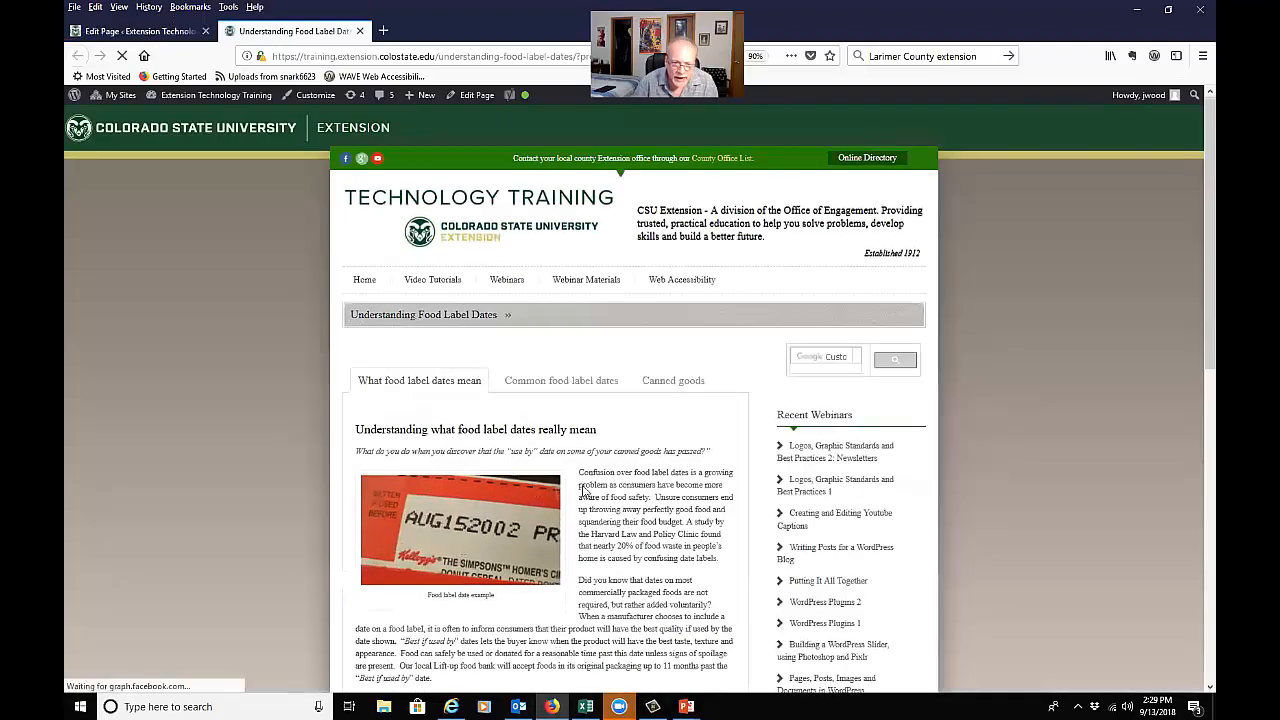
scroll(515, 315, down, 3)
click(555, 250)
click(695, 252)
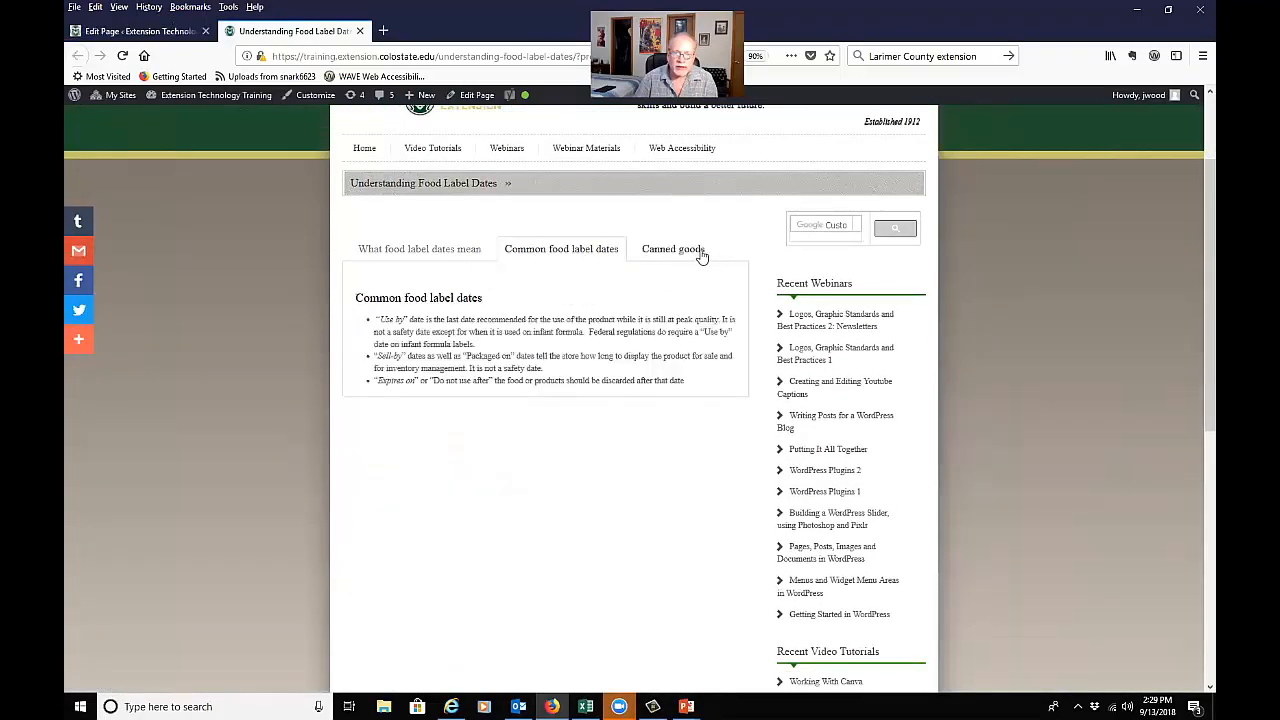
click(580, 252)
click(450, 252)
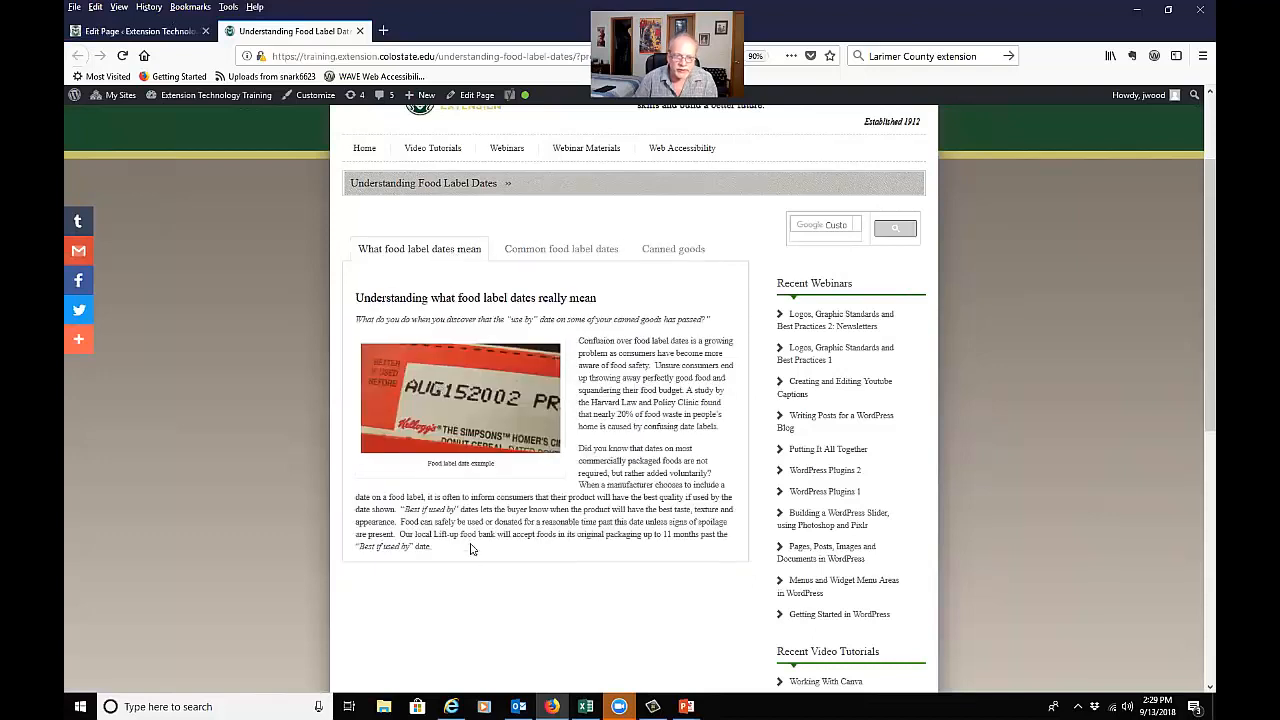